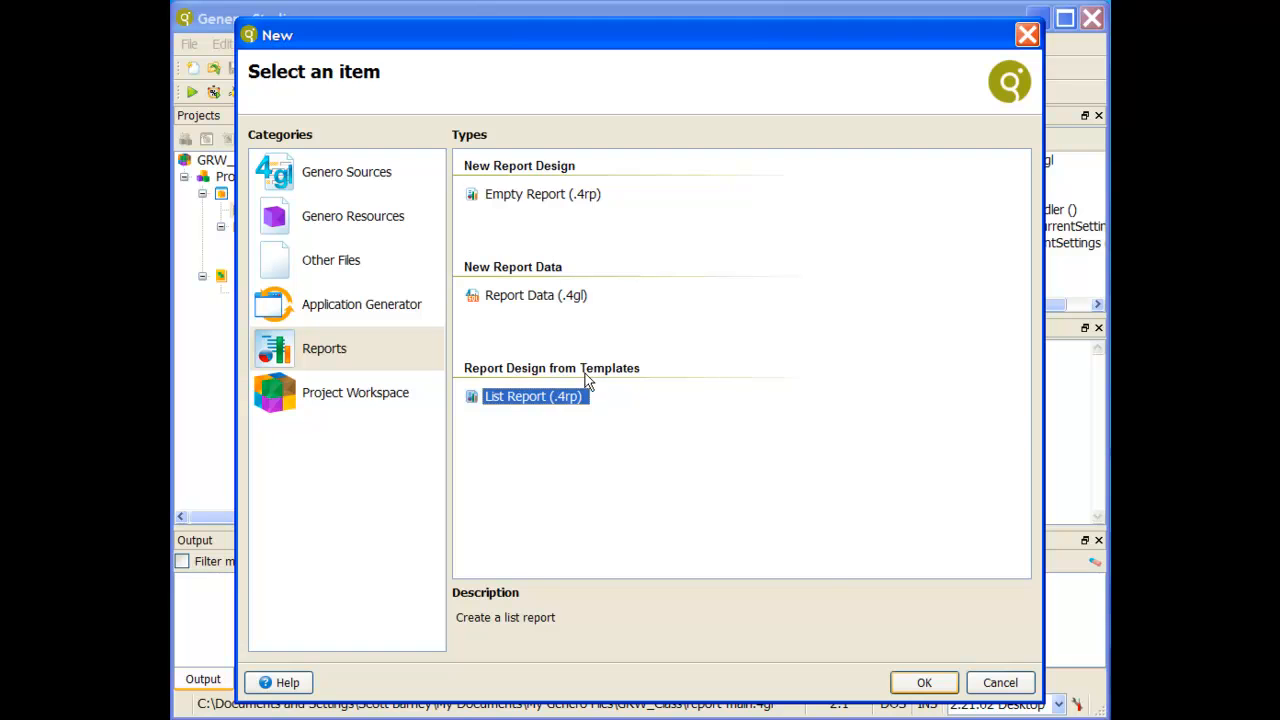
Create a new report design from the List Report (.4rp) template
{"action": "left_click", "coordinate": [933, 682]}
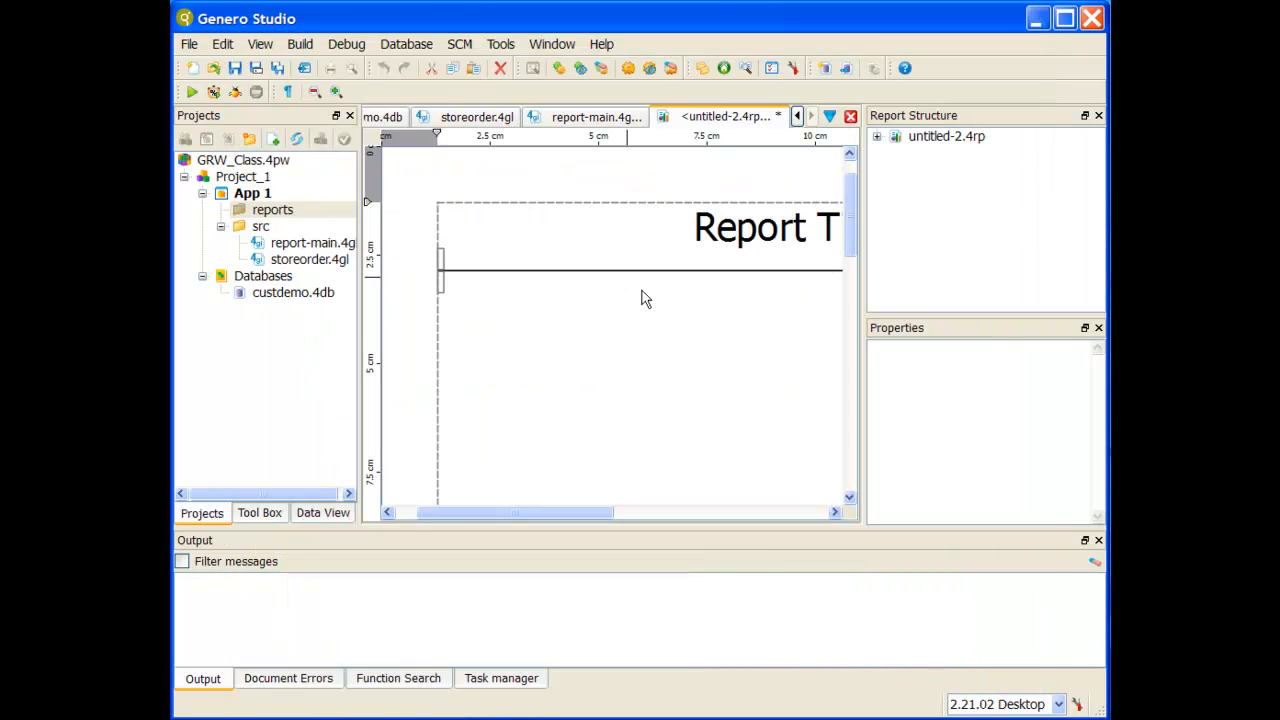
{"action": "scroll", "coordinate": [605, 313], "scroll_direction": "down", "scroll_amount": 2}
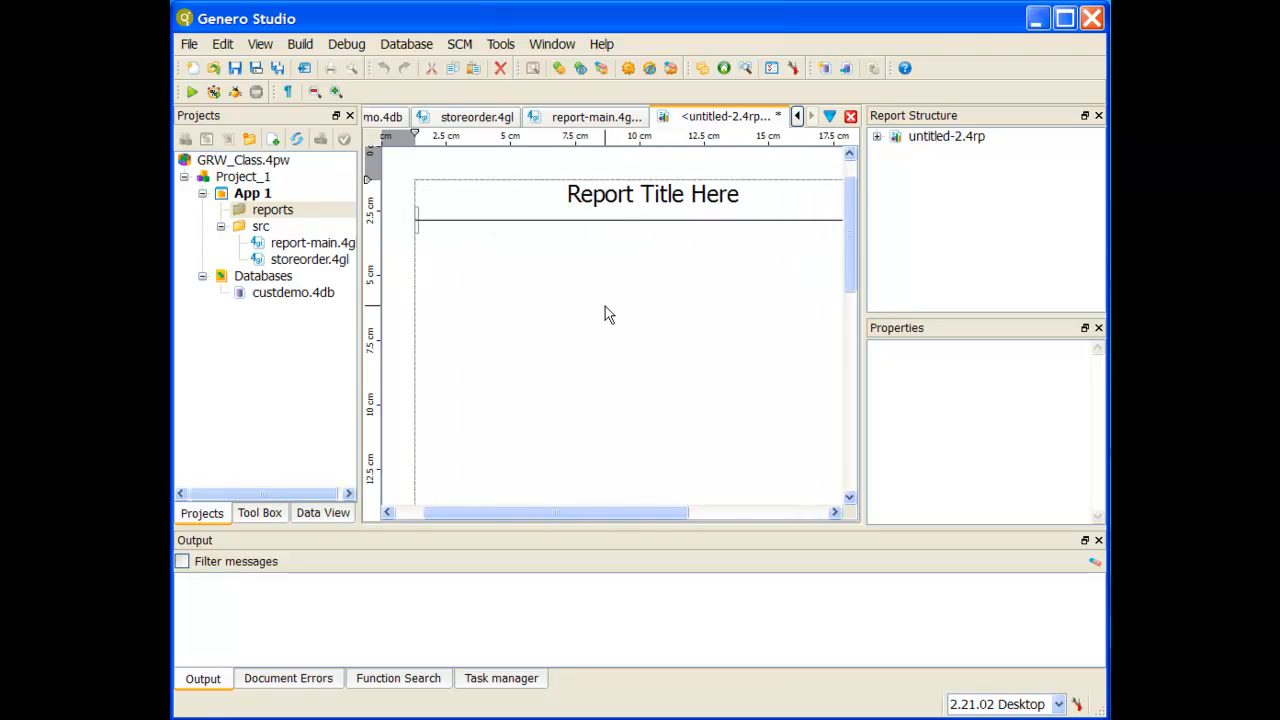
{"action": "scroll", "coordinate": [605, 313], "scroll_direction": "down", "scroll_amount": 1}
{"action": "scroll", "coordinate": [605, 313], "scroll_direction": "up", "scroll_amount": 1}
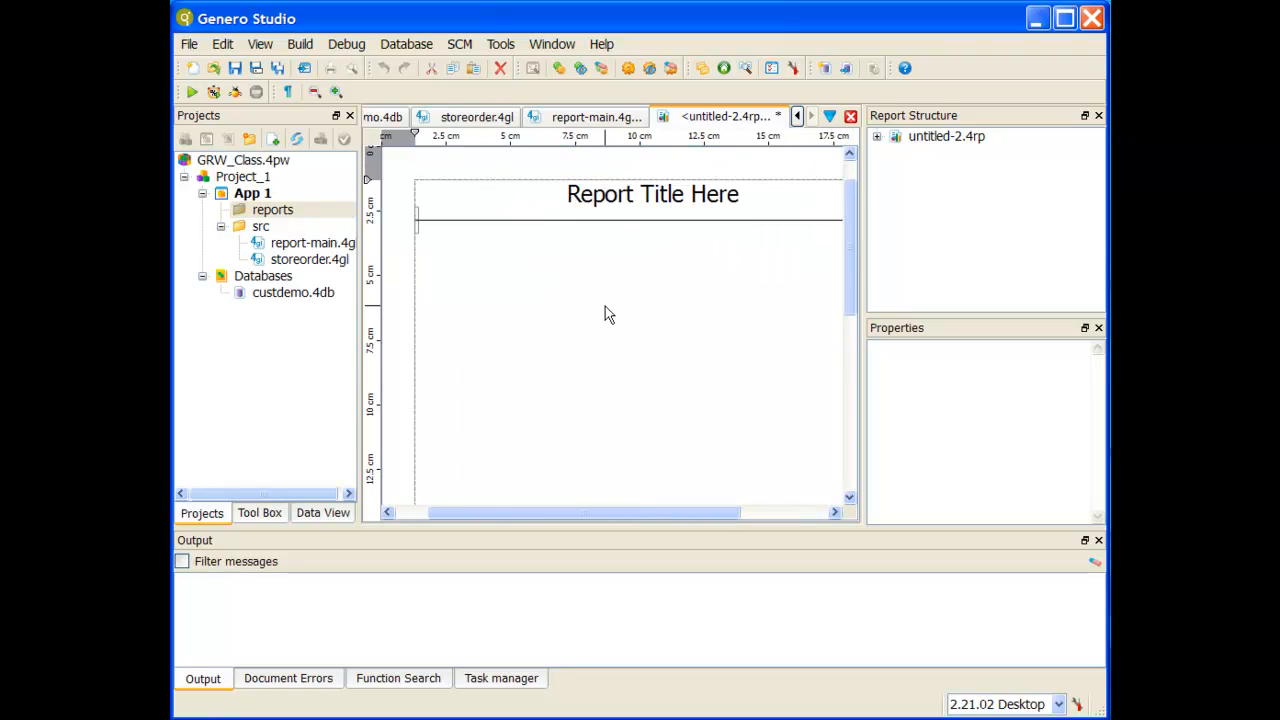
{"action": "scroll", "coordinate": [605, 313], "scroll_direction": "down", "scroll_amount": 1}
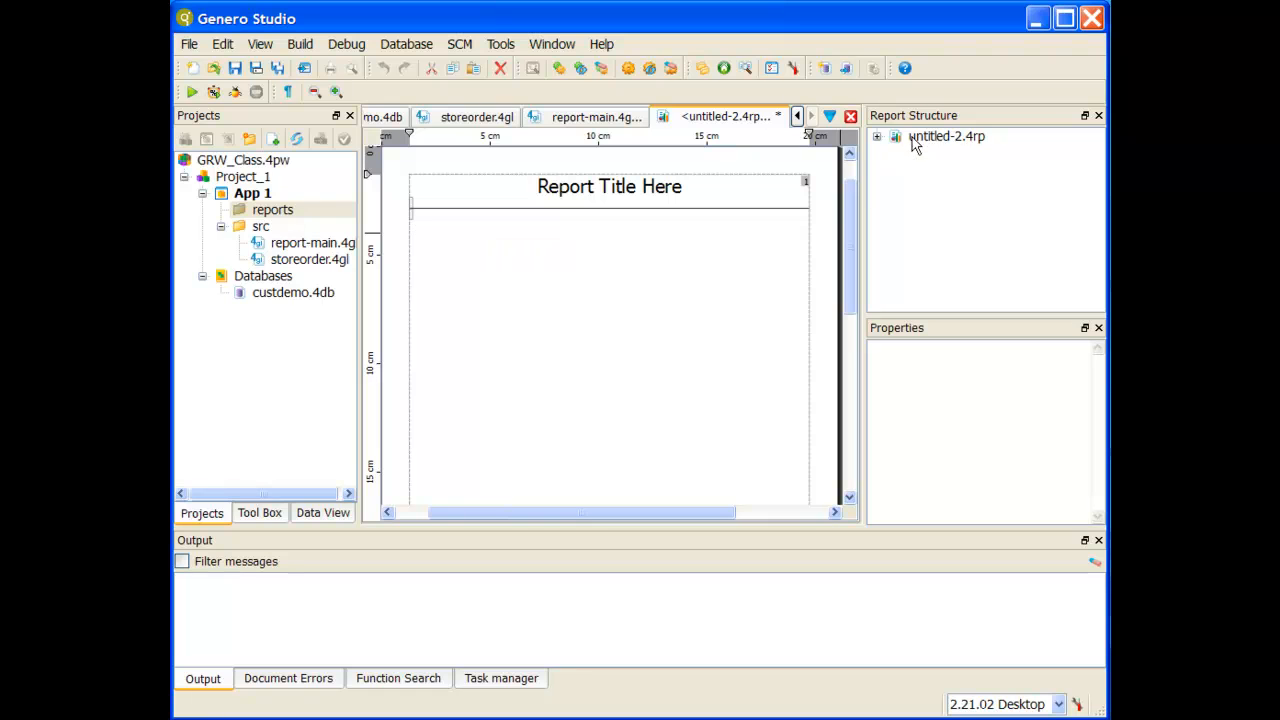
Expand the report structure to show the contents of Page Root, Page Header and OnEveryRow
{"action": "left_click", "coordinate": [875, 137]}
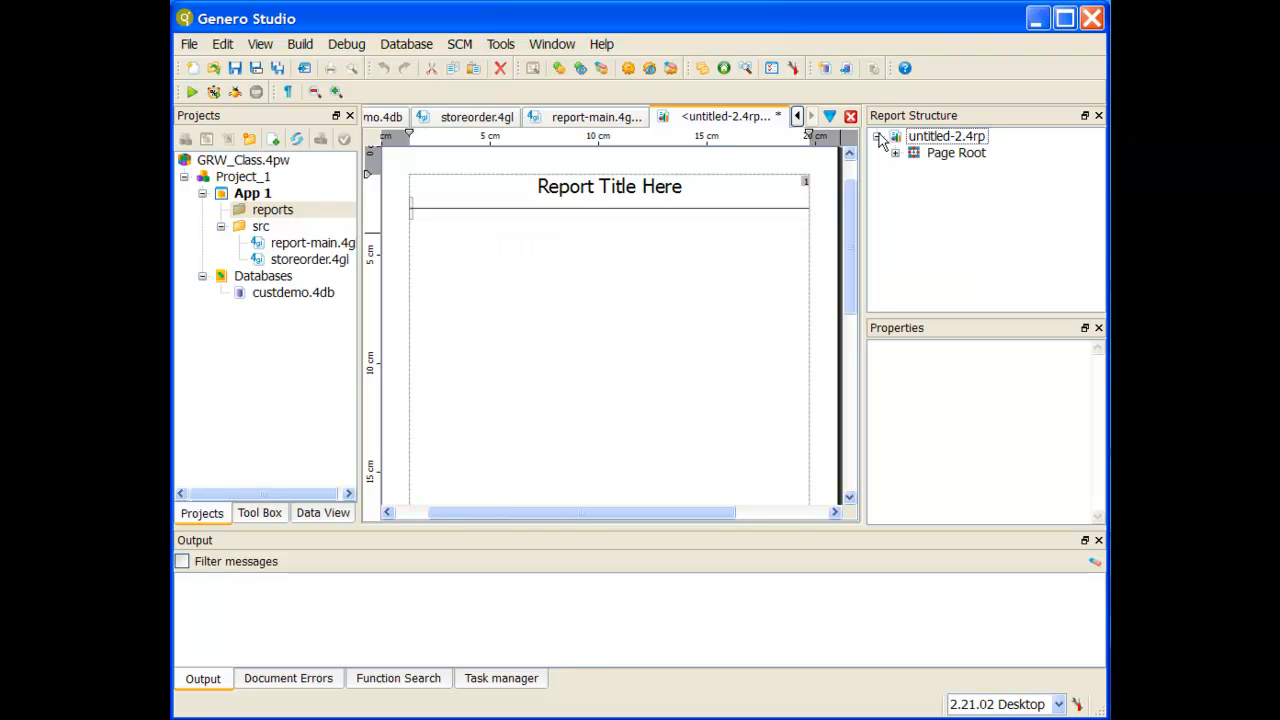
{"action": "left_click", "coordinate": [895, 153]}
{"action": "left_click", "coordinate": [913, 170]}
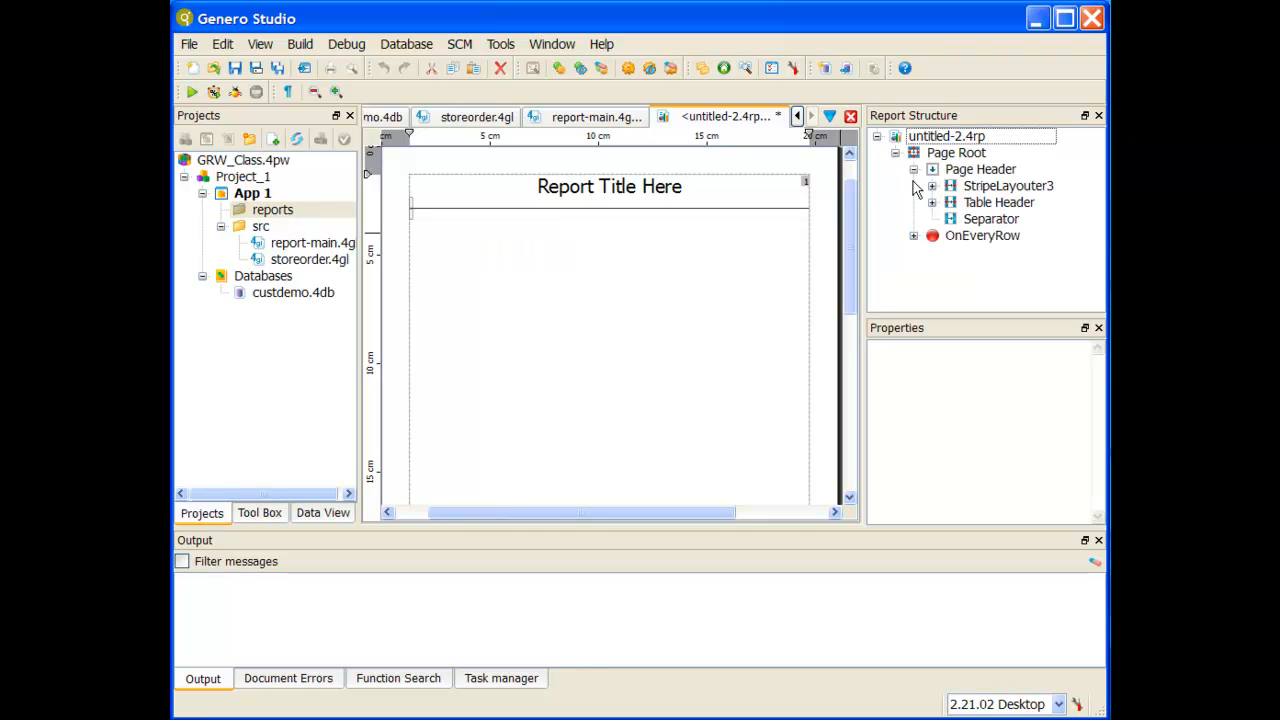
{"action": "left_click", "coordinate": [913, 236]}
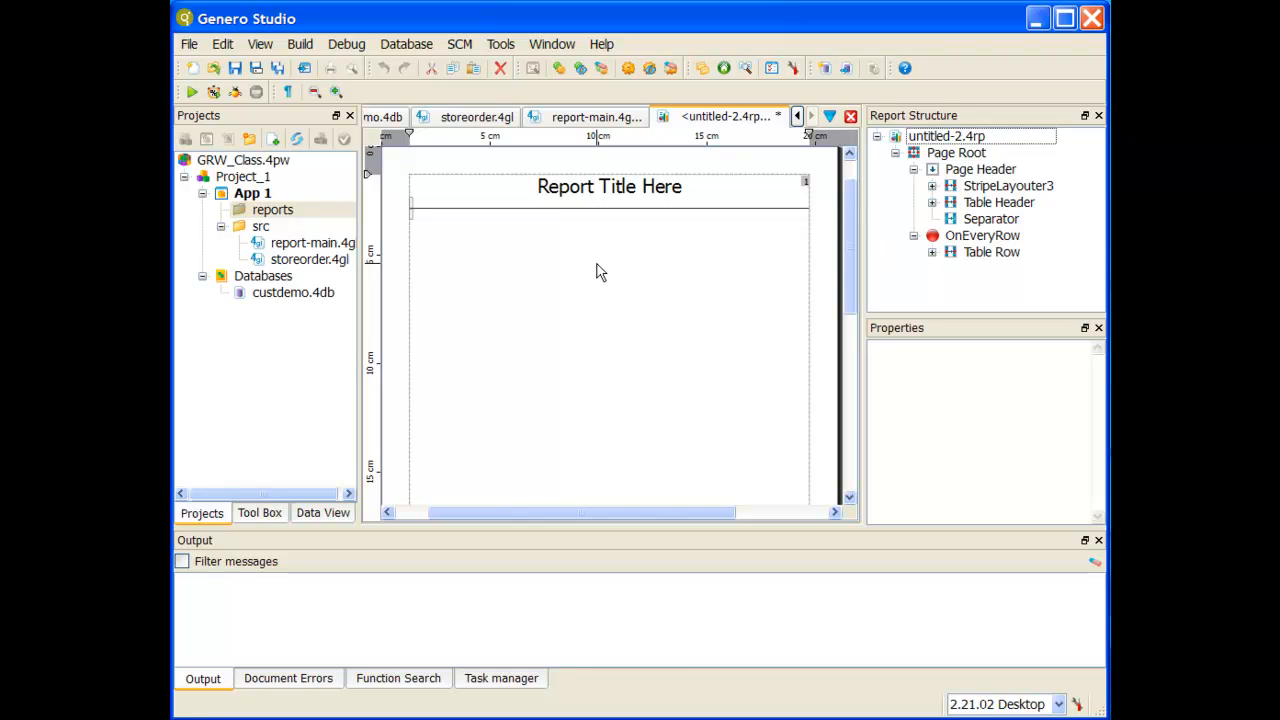
Examine where Page Header, Table Row, Table Header, StripeLayouter3 and Report Title sit on the report page
{"action": "left_click", "coordinate": [985, 171]}
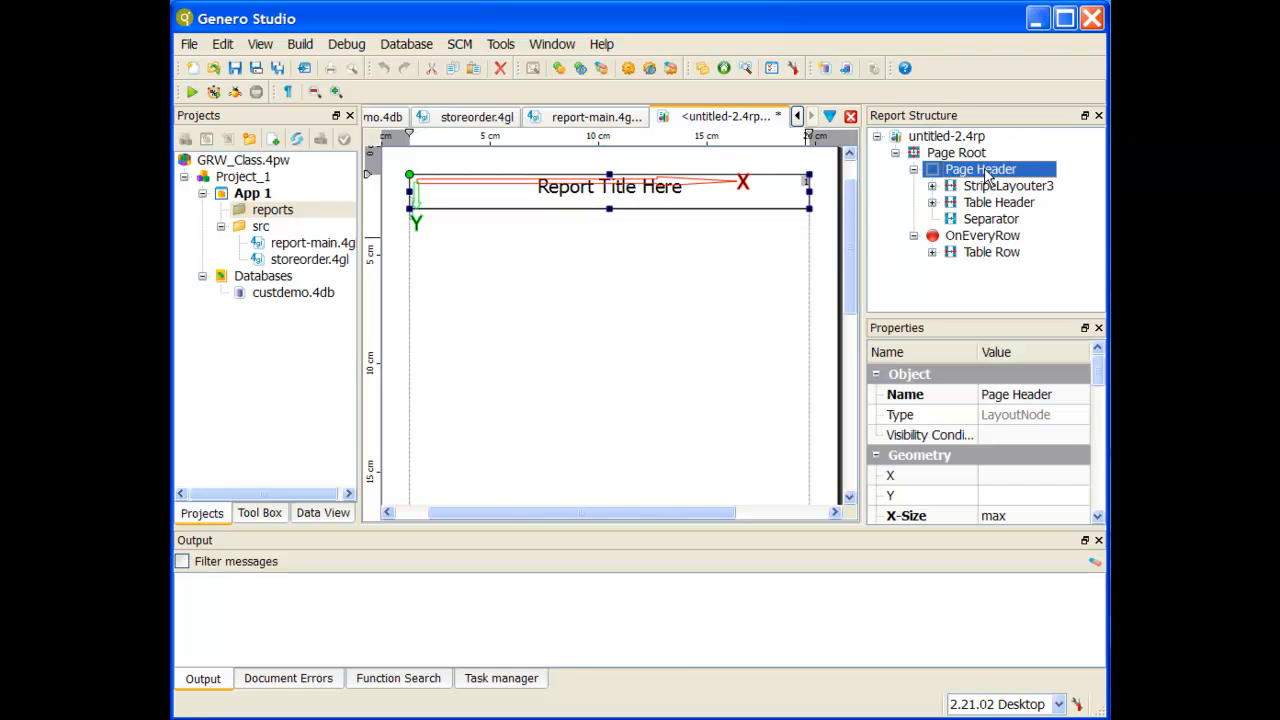
{"action": "left_click", "coordinate": [975, 256]}
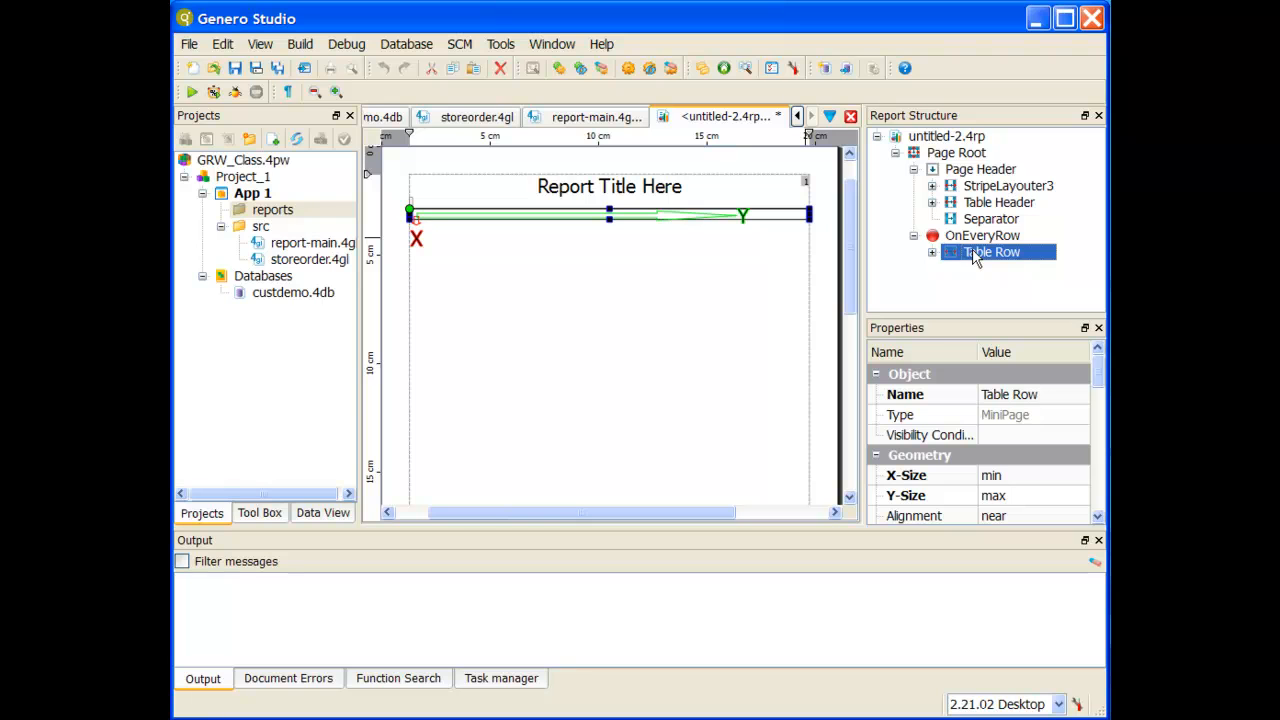
{"action": "left_click", "coordinate": [974, 170]}
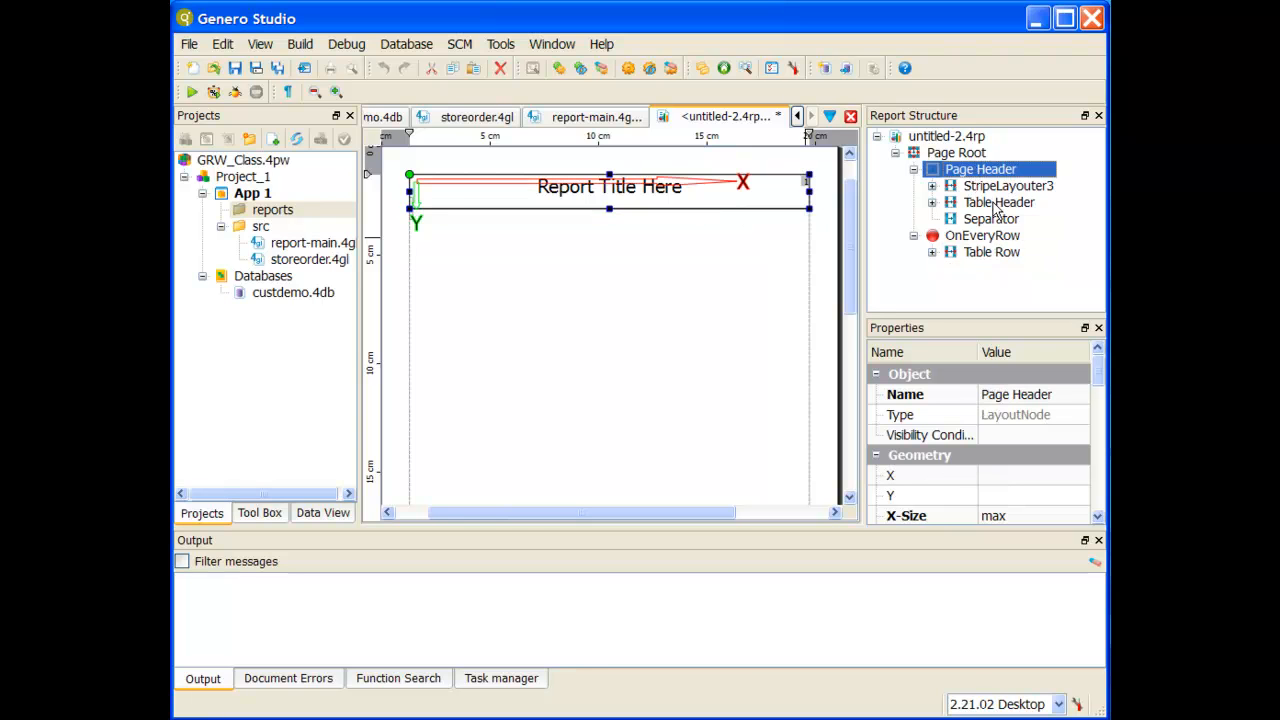
{"action": "left_click", "coordinate": [997, 204]}
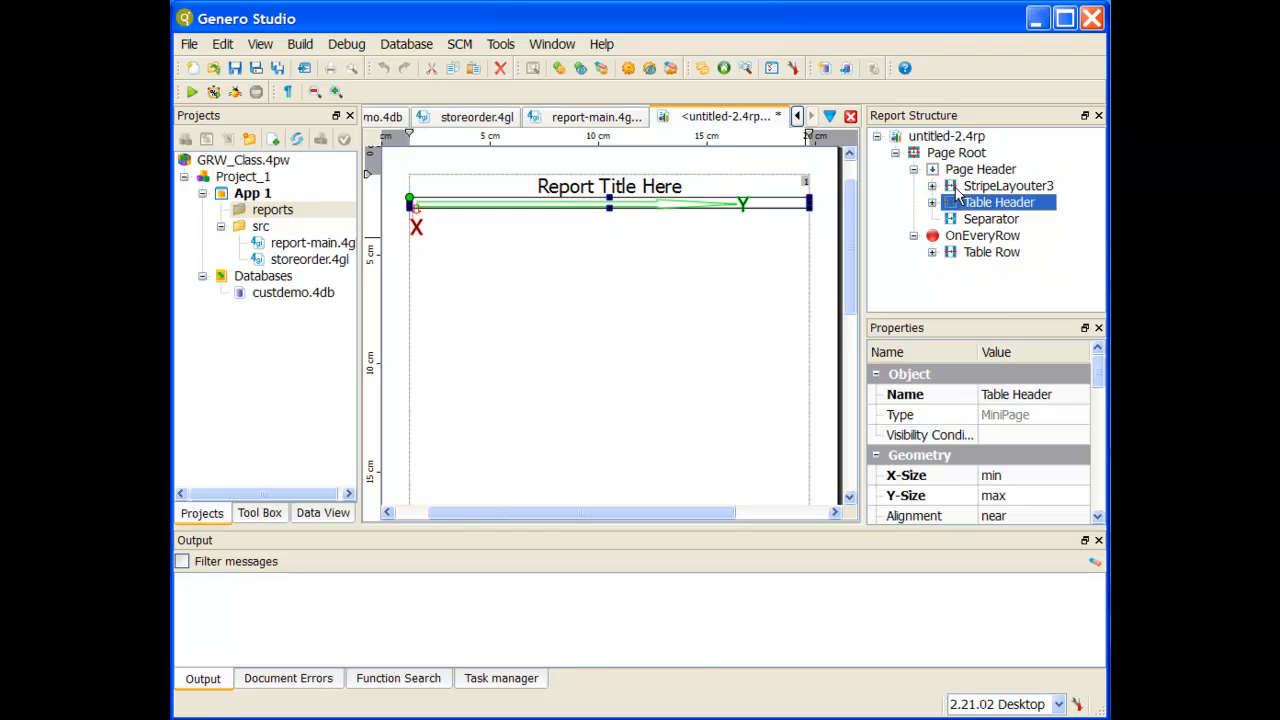
{"action": "left_click", "coordinate": [971, 187]}
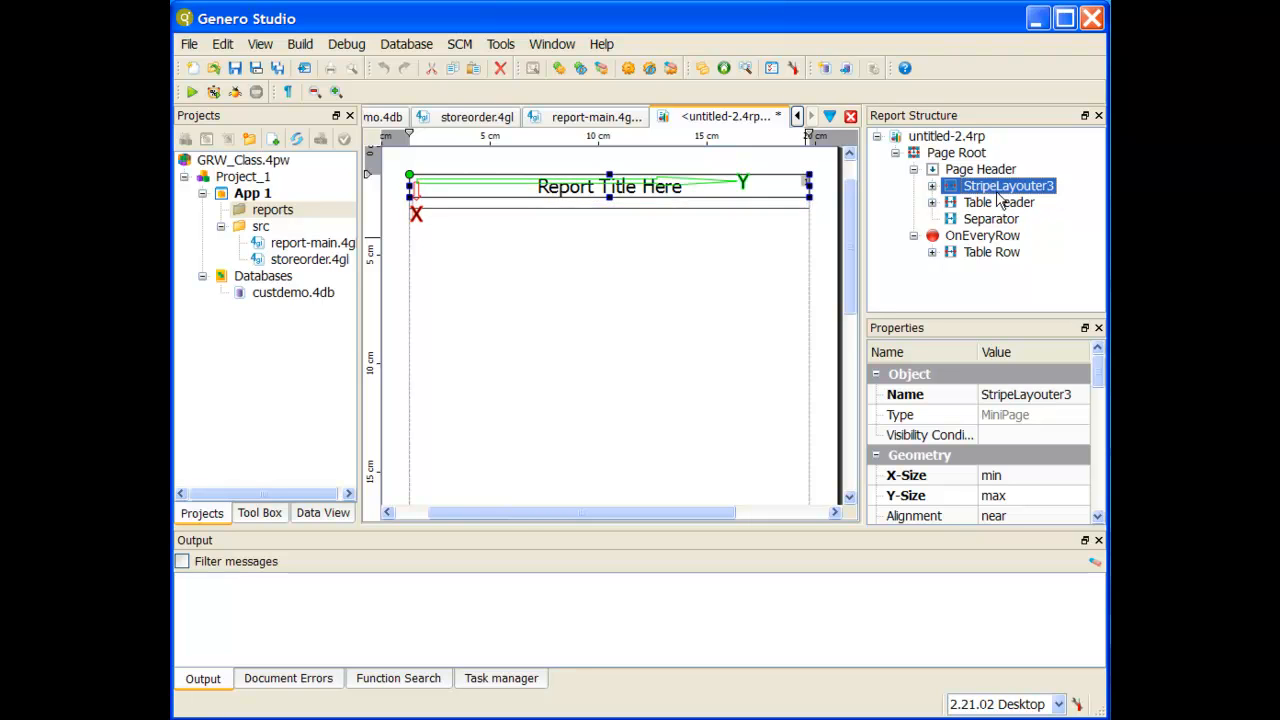
{"action": "left_click", "coordinate": [648, 195]}
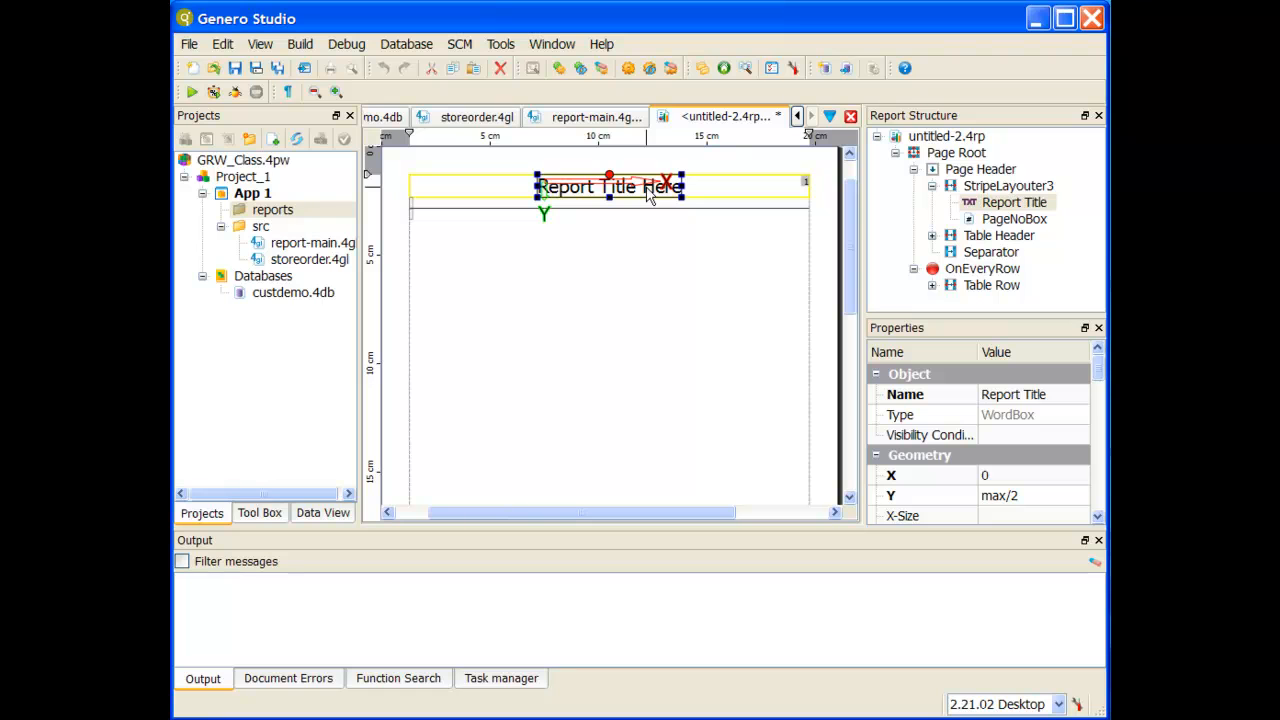
{"action": "left_click", "coordinate": [653, 189]}
{"action": "left_click", "coordinate": [971, 204]}
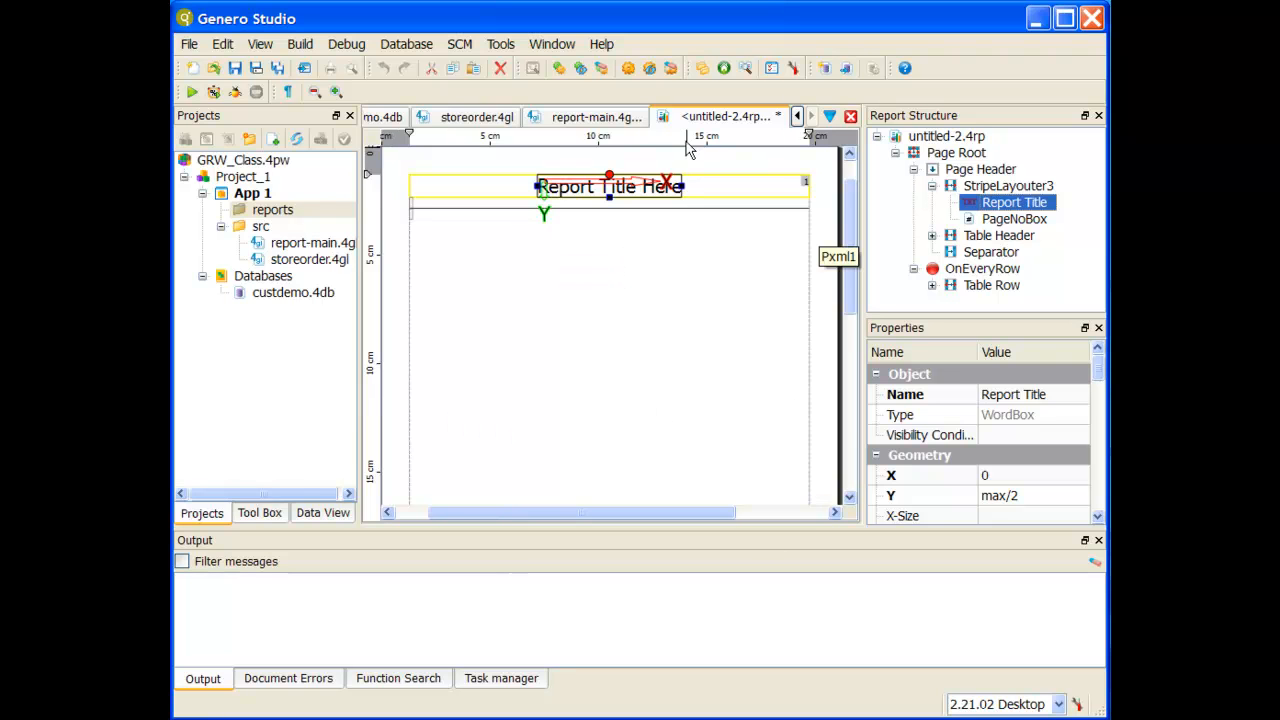
Set the report's save path to order-list-1.4rp in the bin folder of GRW_Class
{"action": "left_click", "coordinate": [258, 69]}
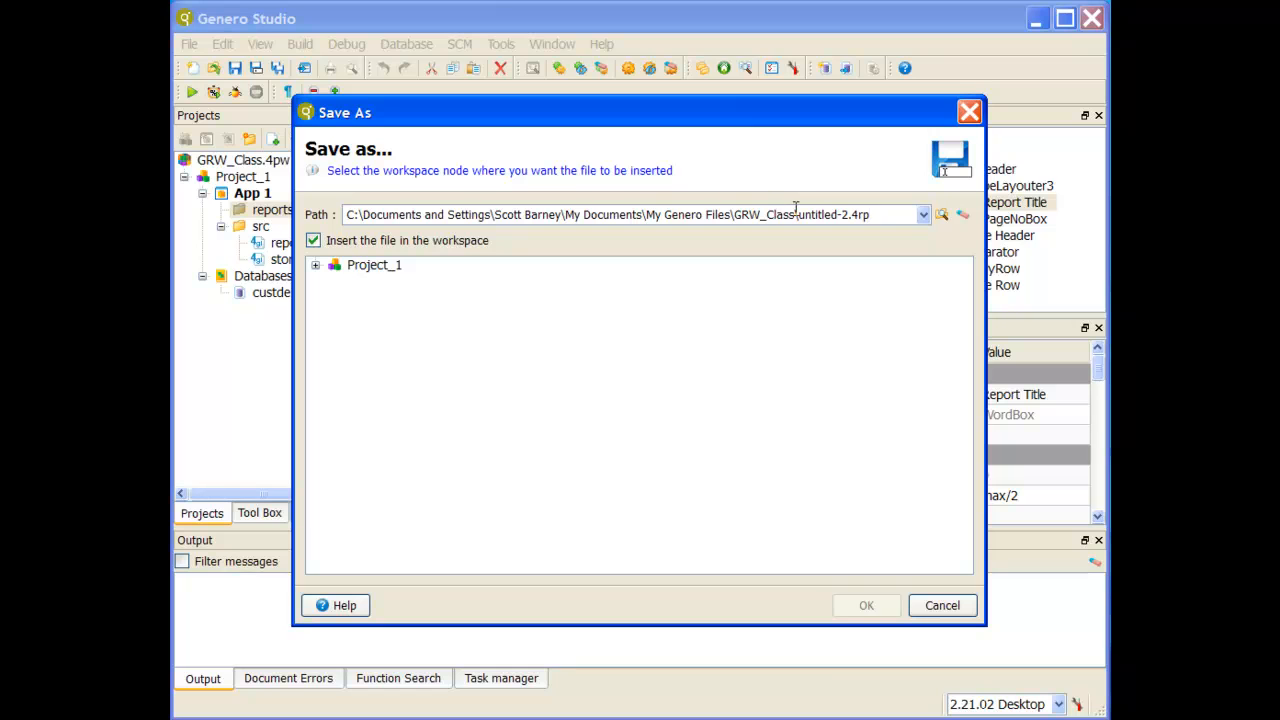
{"action": "left_click_drag", "start_coordinate": [800, 213], "coordinate": [888, 214]}
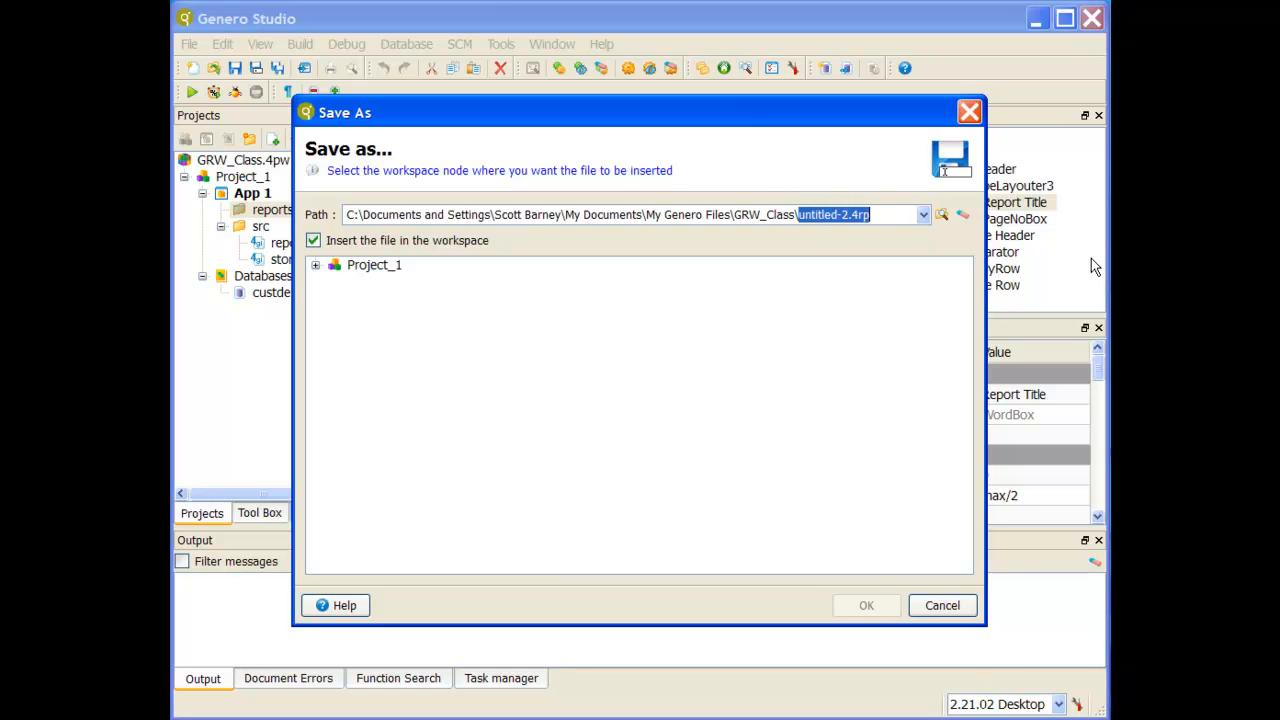
{"action": "type", "text": "order-"}
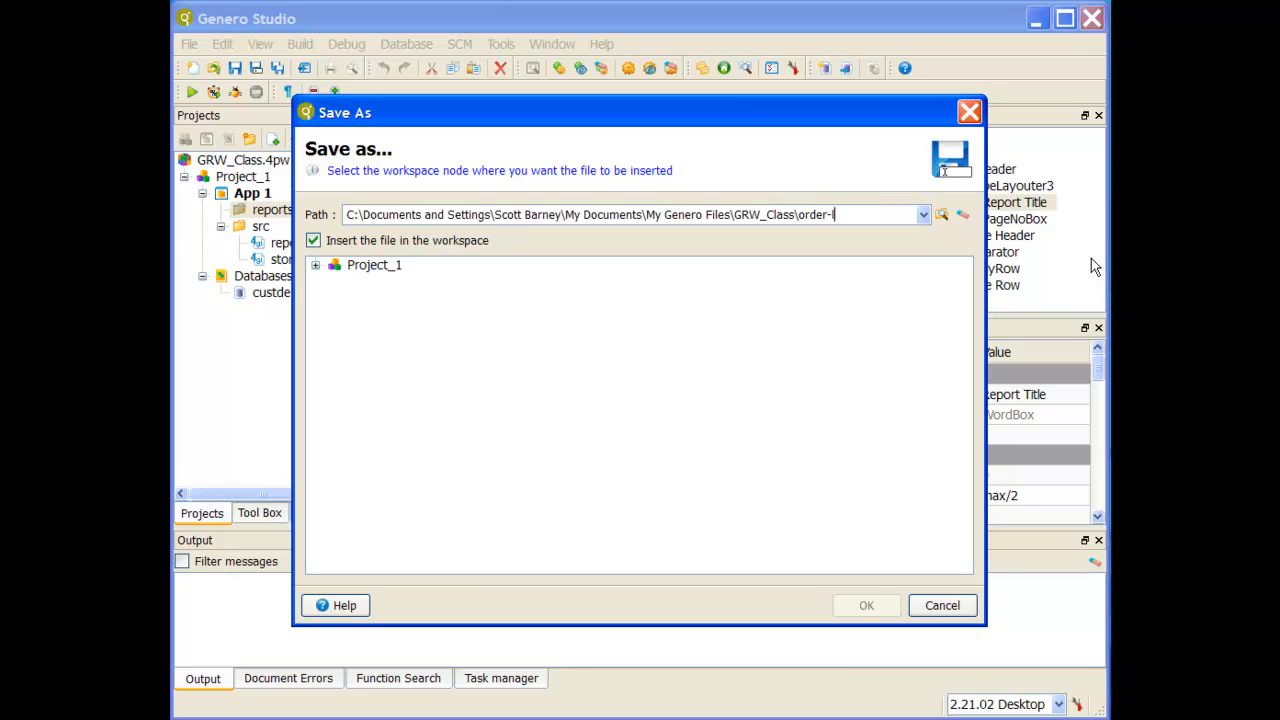
{"action": "type", "text": "list-1.4"}
{"action": "type", "text": "bin"}
{"action": "type", "text": "\\"}
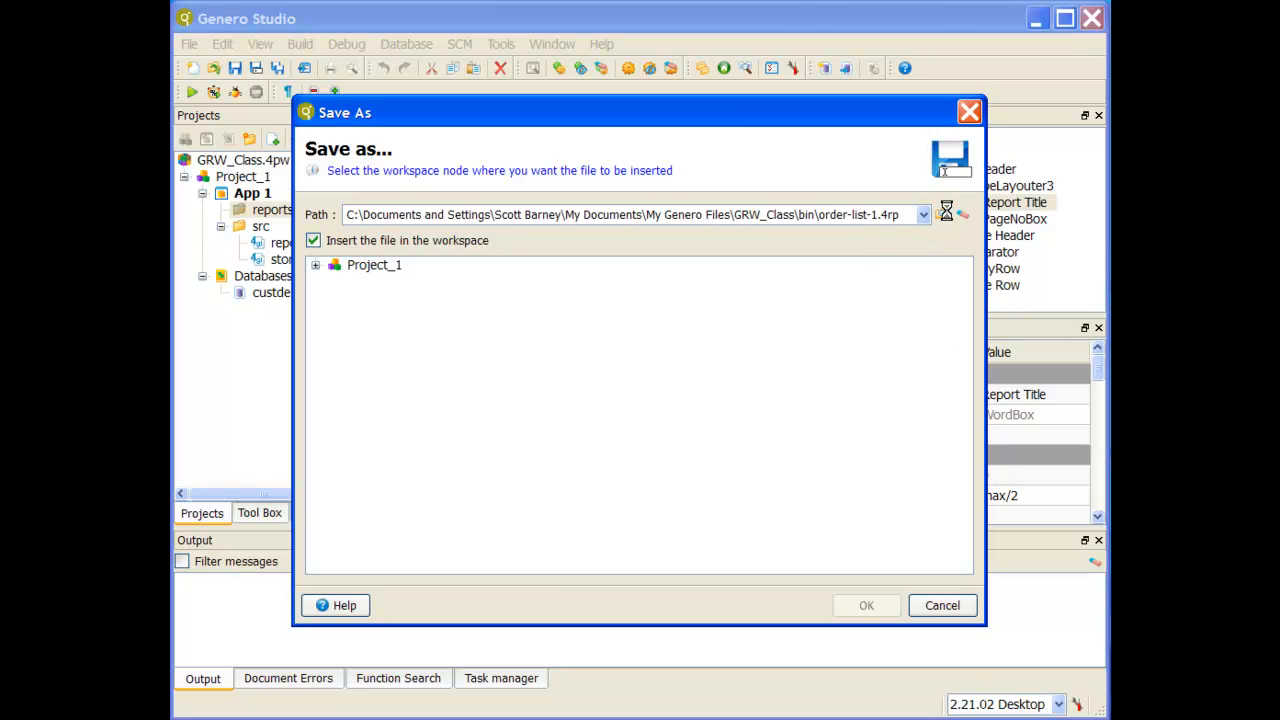
{"action": "left_click", "coordinate": [941, 214]}
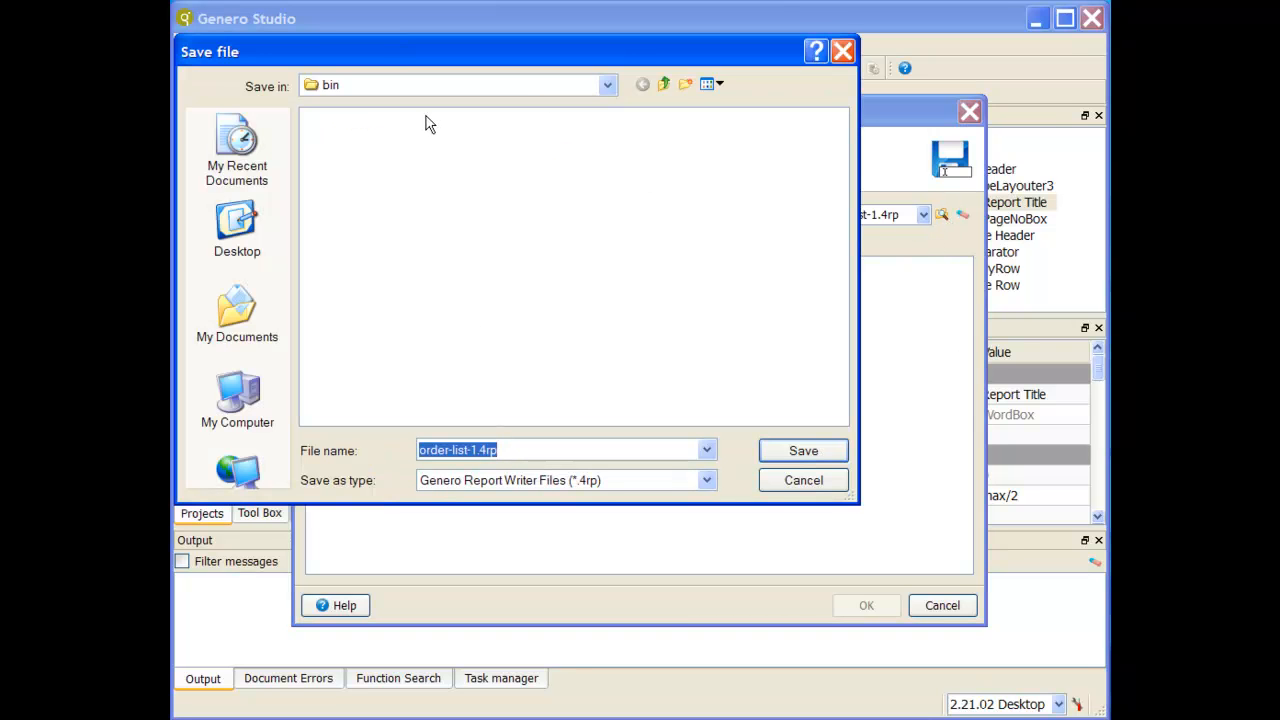
{"action": "left_click", "coordinate": [608, 85]}
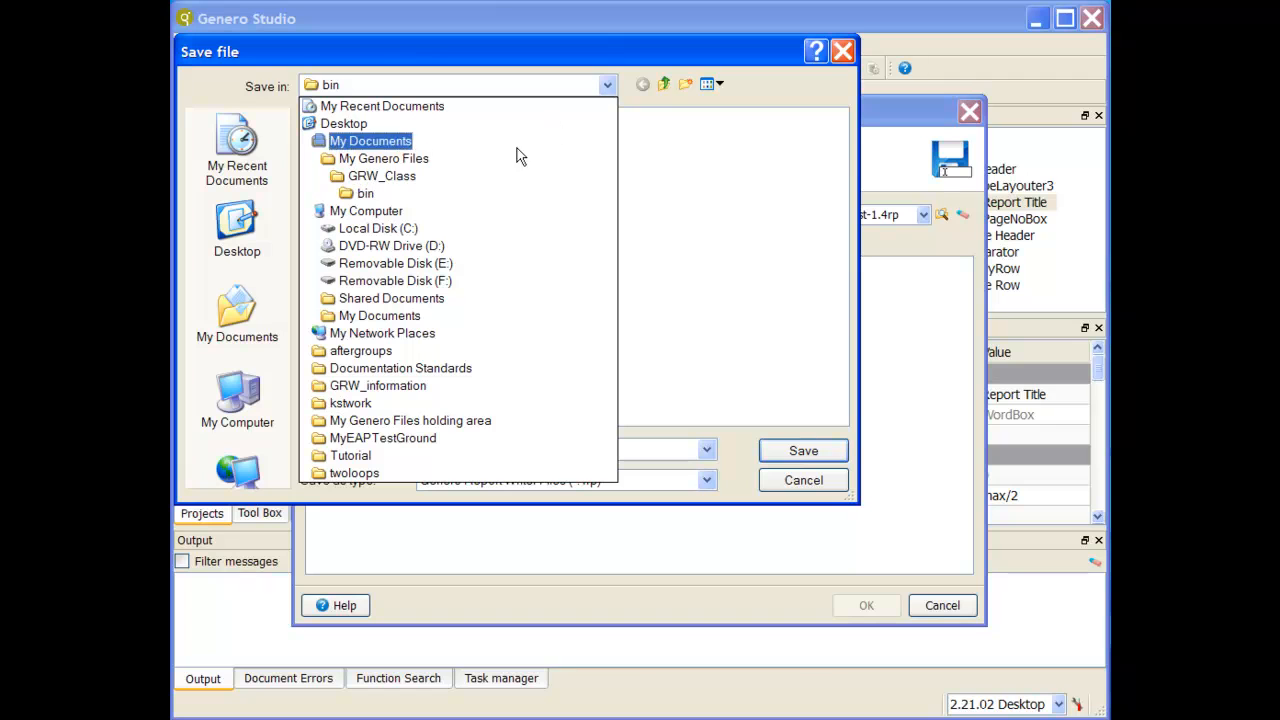
{"action": "left_click", "coordinate": [447, 193]}
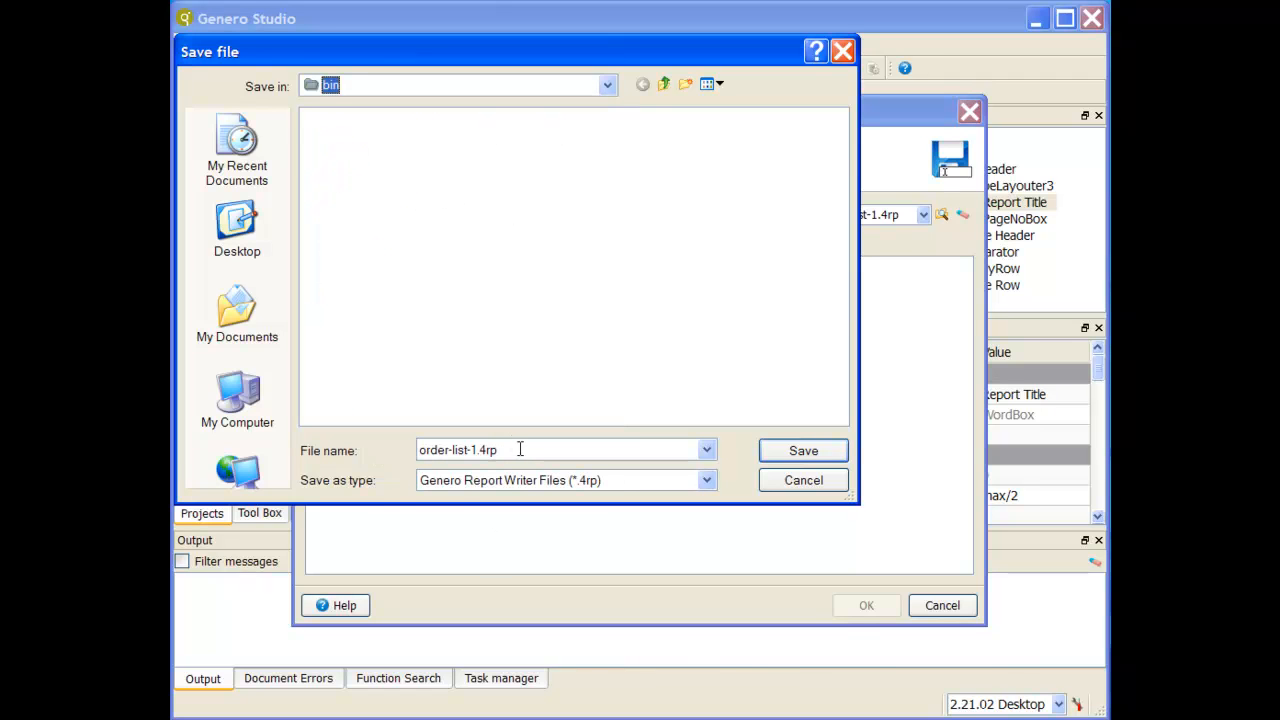
{"action": "left_click", "coordinate": [805, 451]}
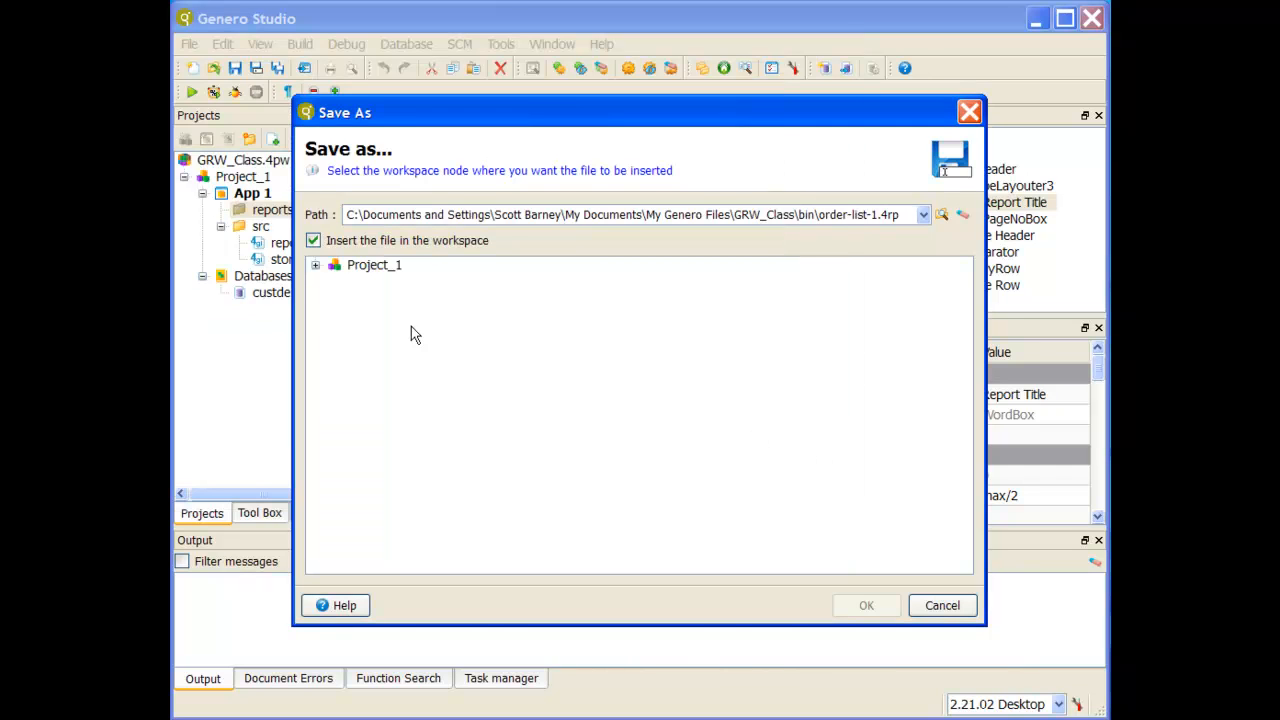
Save the report into the reports node of App 1 and select the file in the project tree
{"action": "left_click", "coordinate": [315, 265]}
{"action": "left_click", "coordinate": [333, 282]}
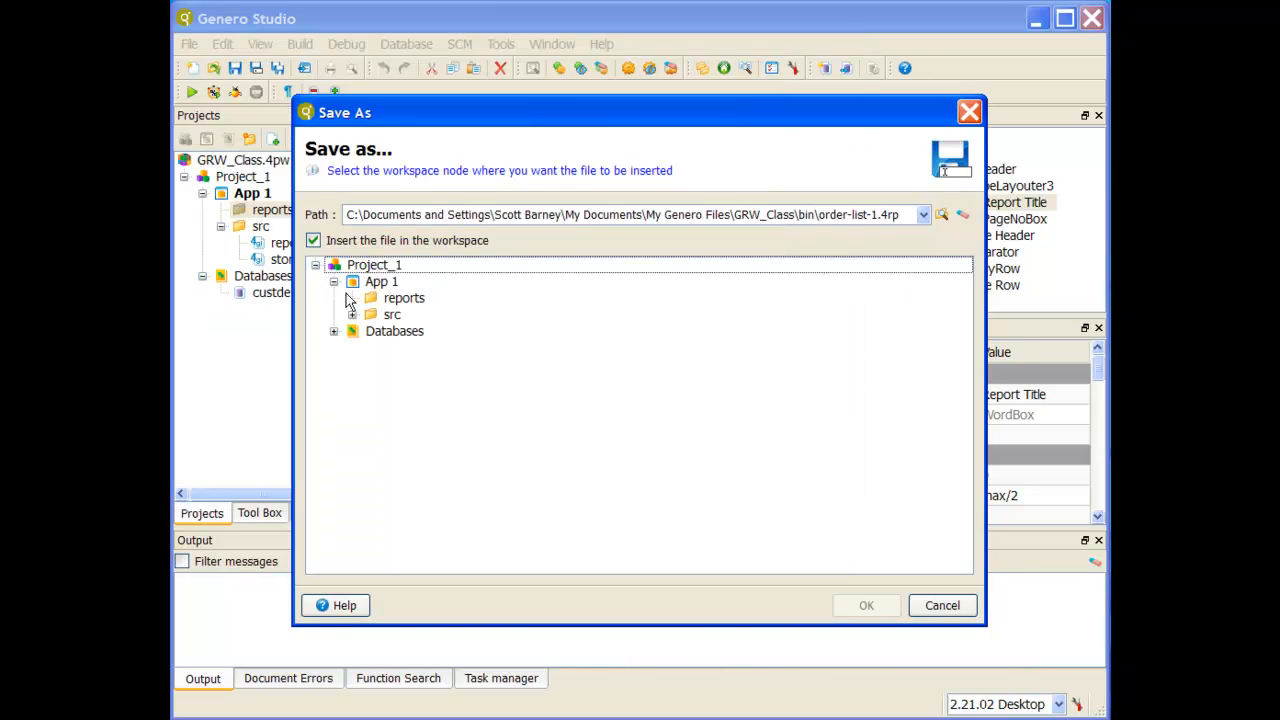
{"action": "left_click", "coordinate": [428, 298]}
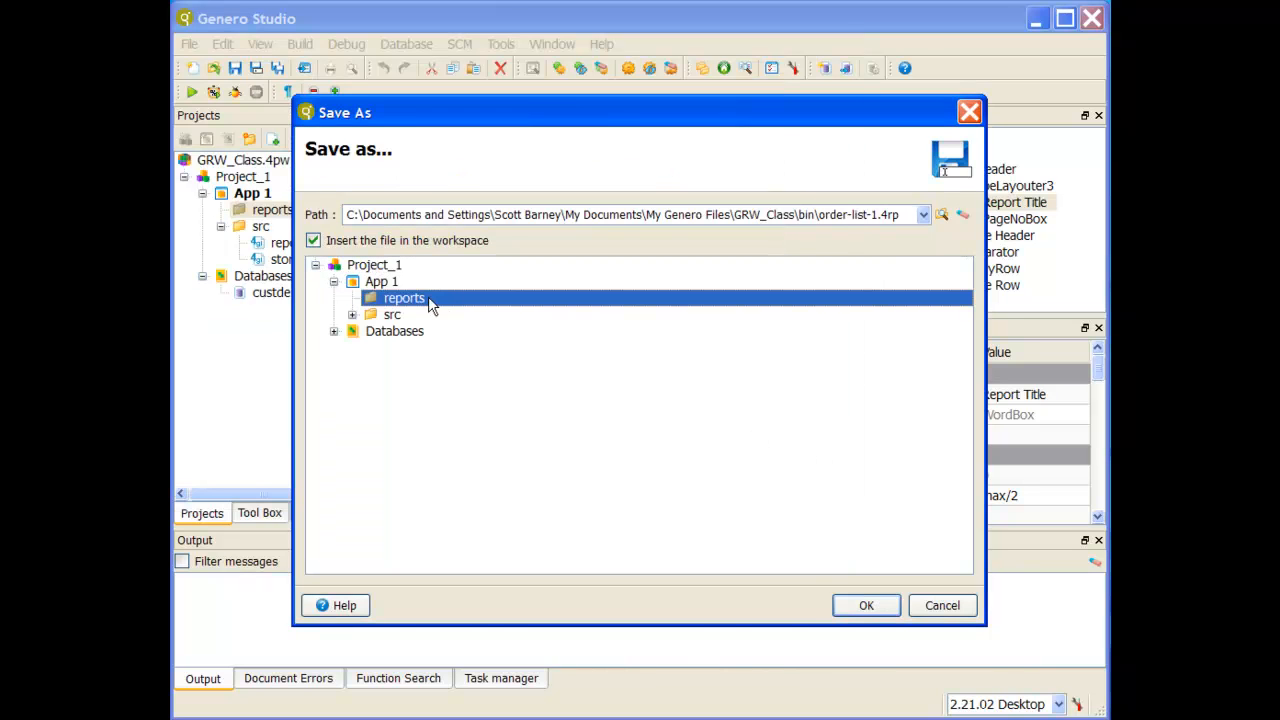
{"action": "left_click", "coordinate": [860, 606]}
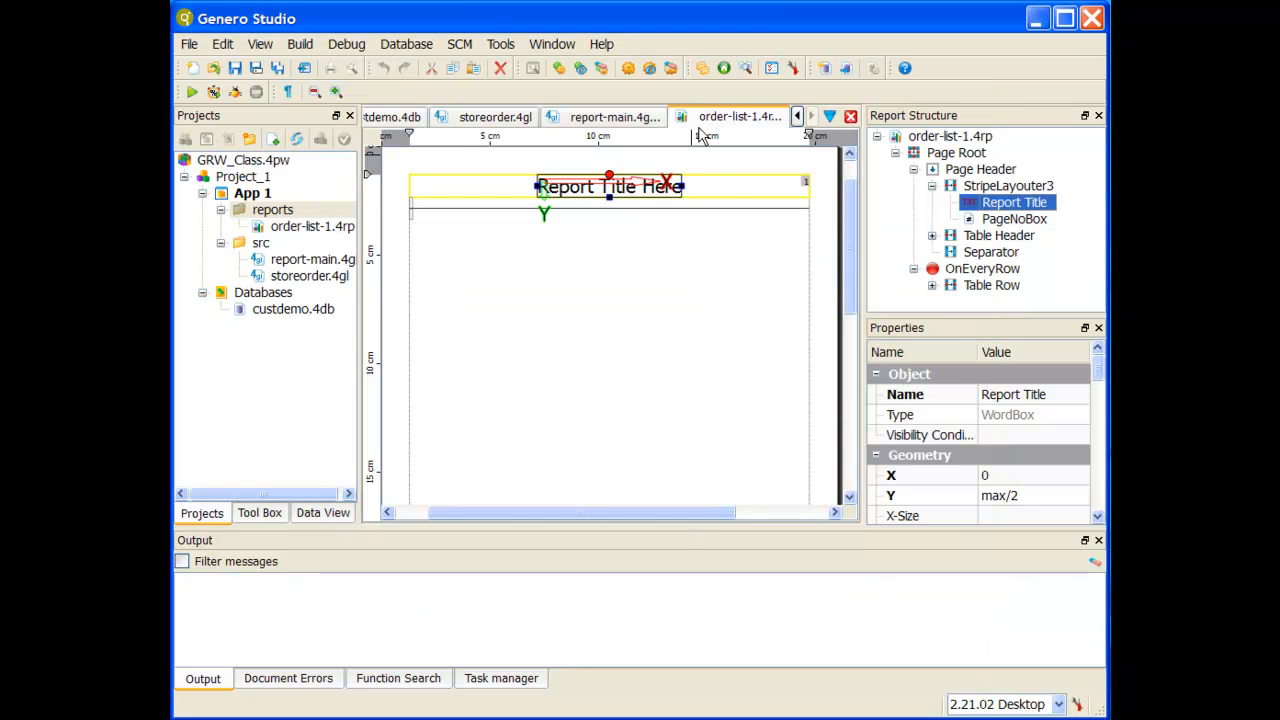
{"action": "left_click", "coordinate": [287, 213]}
{"action": "left_click", "coordinate": [302, 230]}
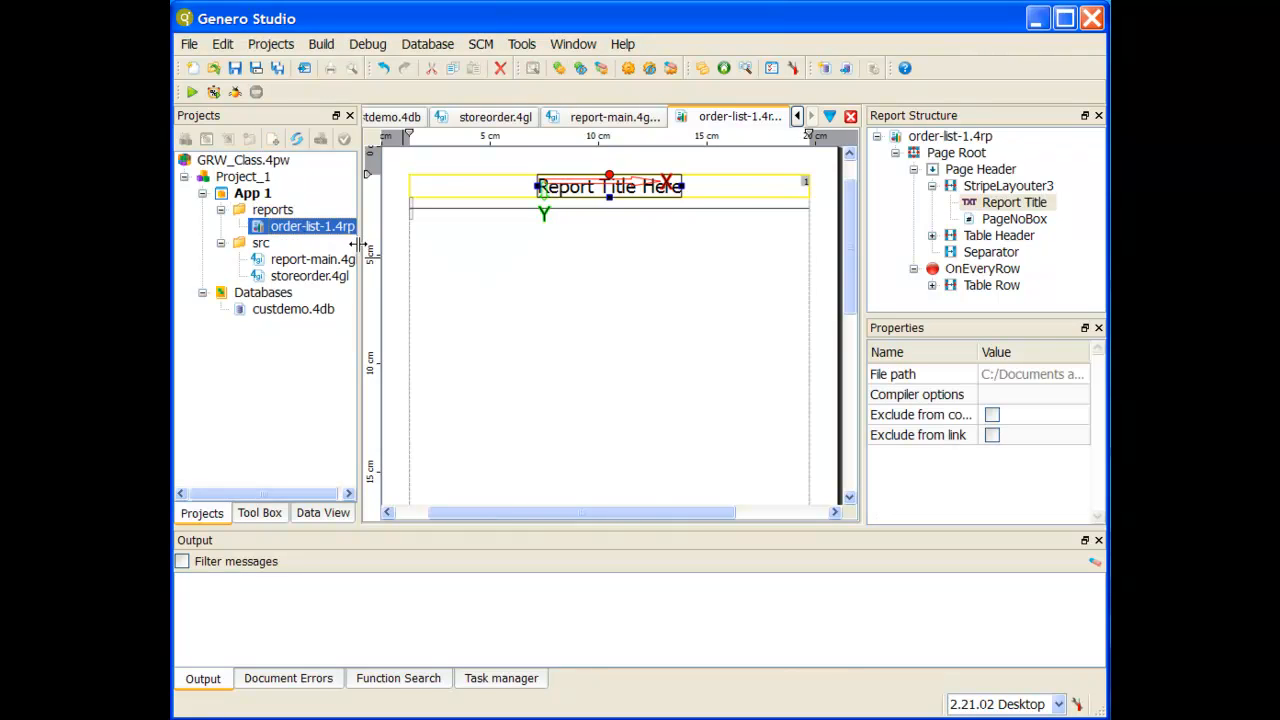
Associate the report with the storeorder.rdd data schema from GRW_Class and widen the data view to review its fields
{"action": "left_click", "coordinate": [338, 516]}
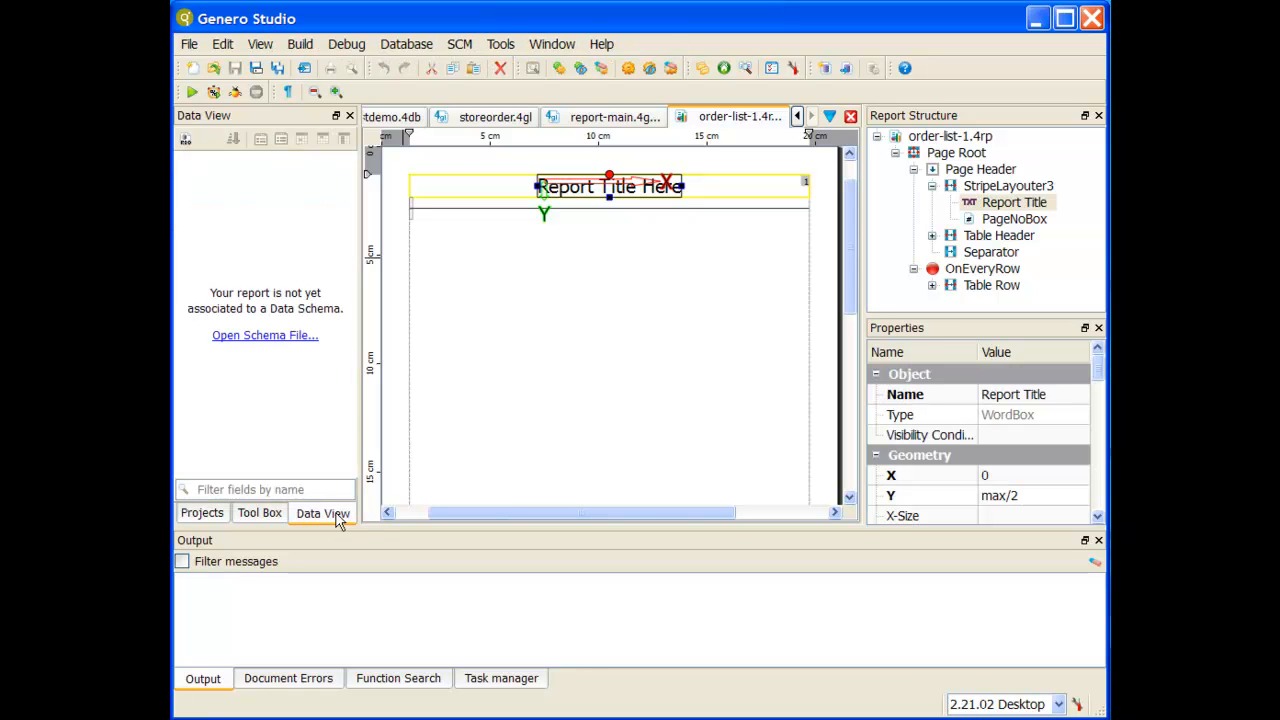
{"action": "left_click", "coordinate": [265, 336]}
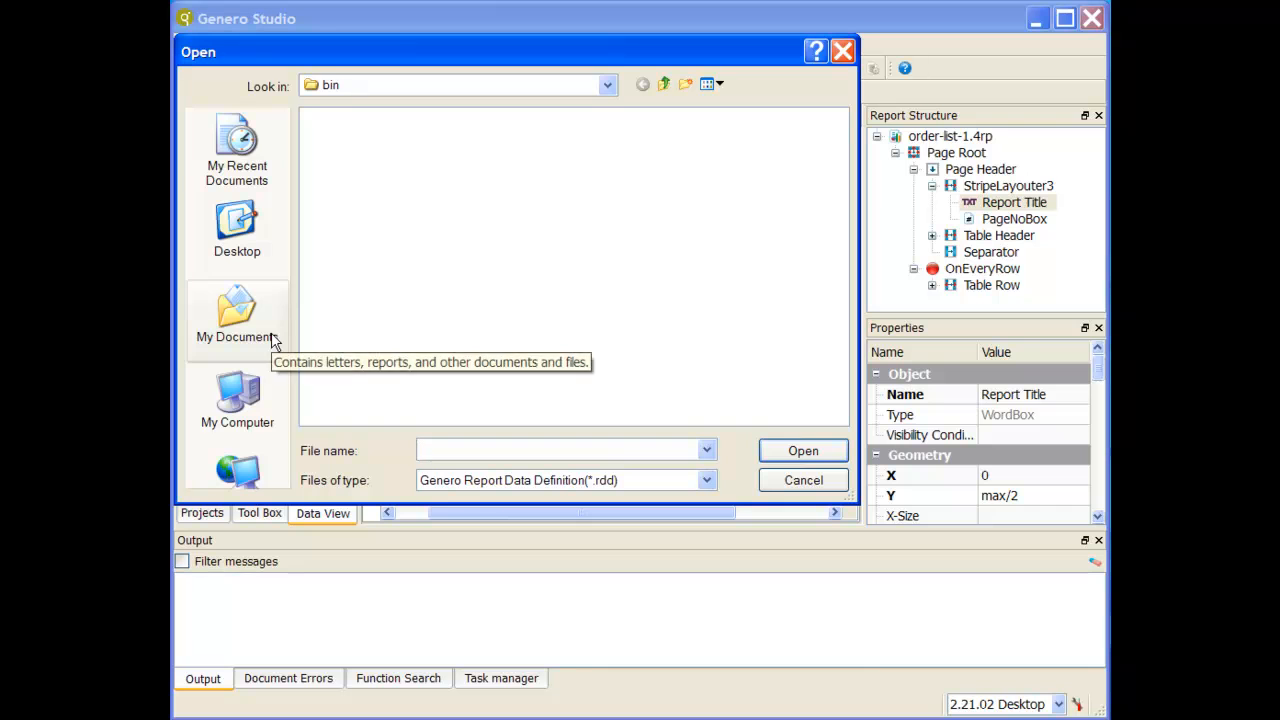
{"action": "left_click", "coordinate": [664, 85]}
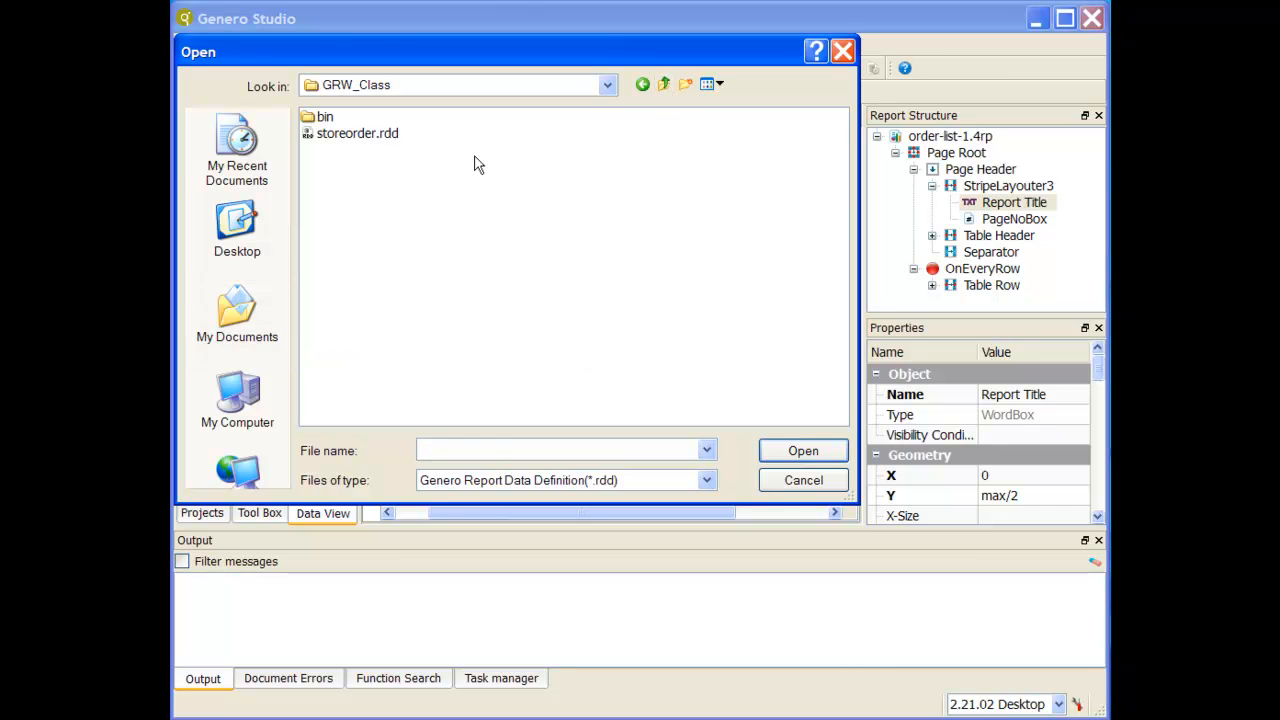
{"action": "left_click", "coordinate": [355, 133]}
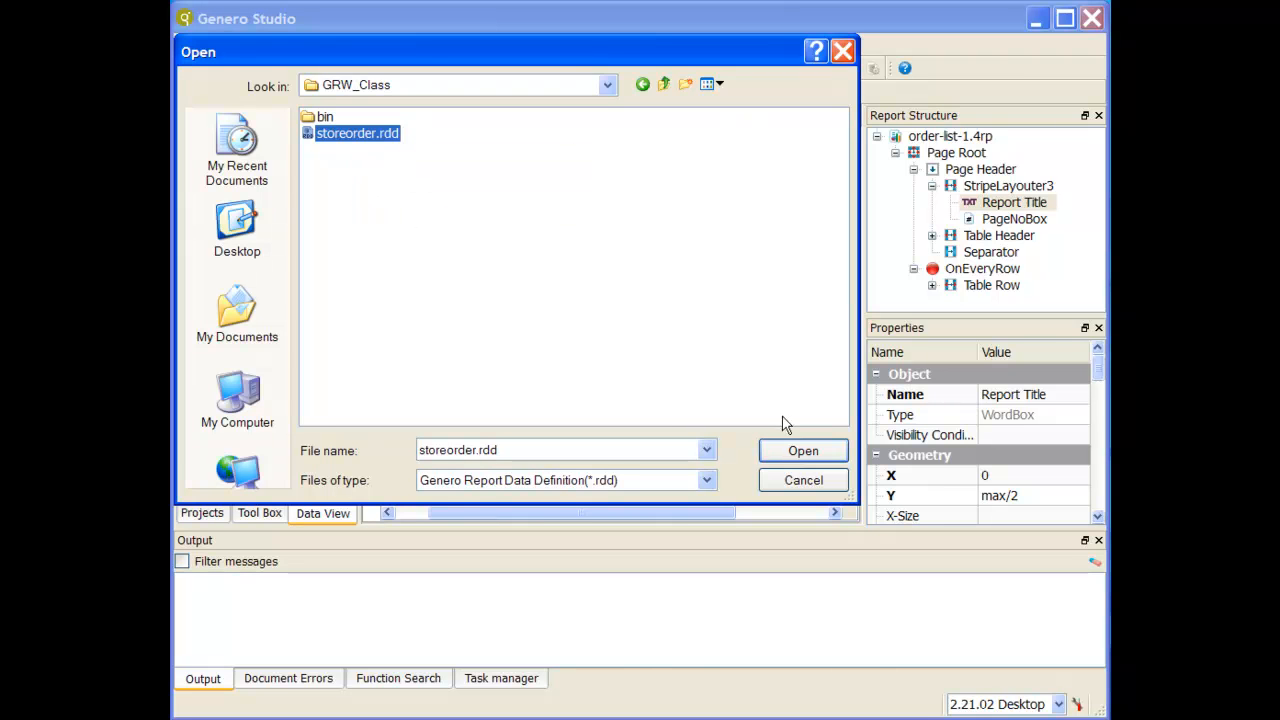
{"action": "left_click", "coordinate": [801, 451]}
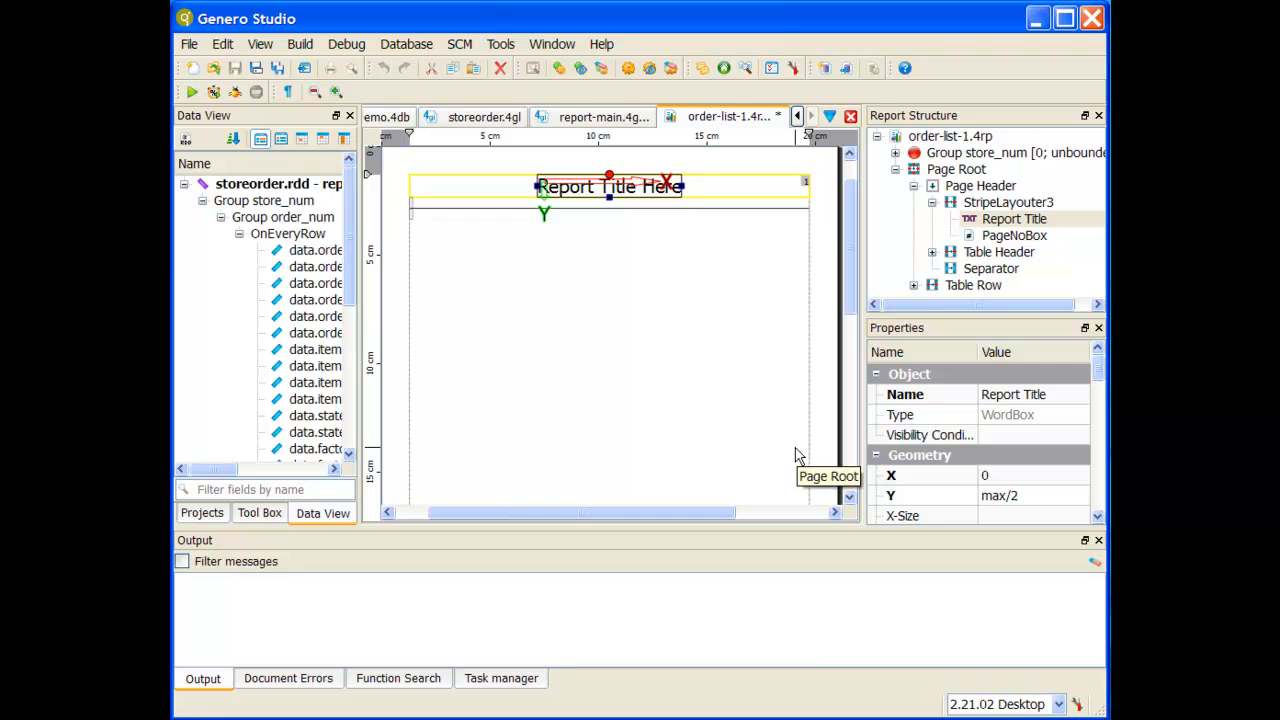
{"action": "left_click_drag", "start_coordinate": [360, 316], "coordinate": [470, 316]}
{"action": "scroll", "coordinate": [348, 285], "scroll_direction": "down", "scroll_amount": 3}
{"action": "scroll", "coordinate": [348, 285], "scroll_direction": "down", "scroll_amount": 3}
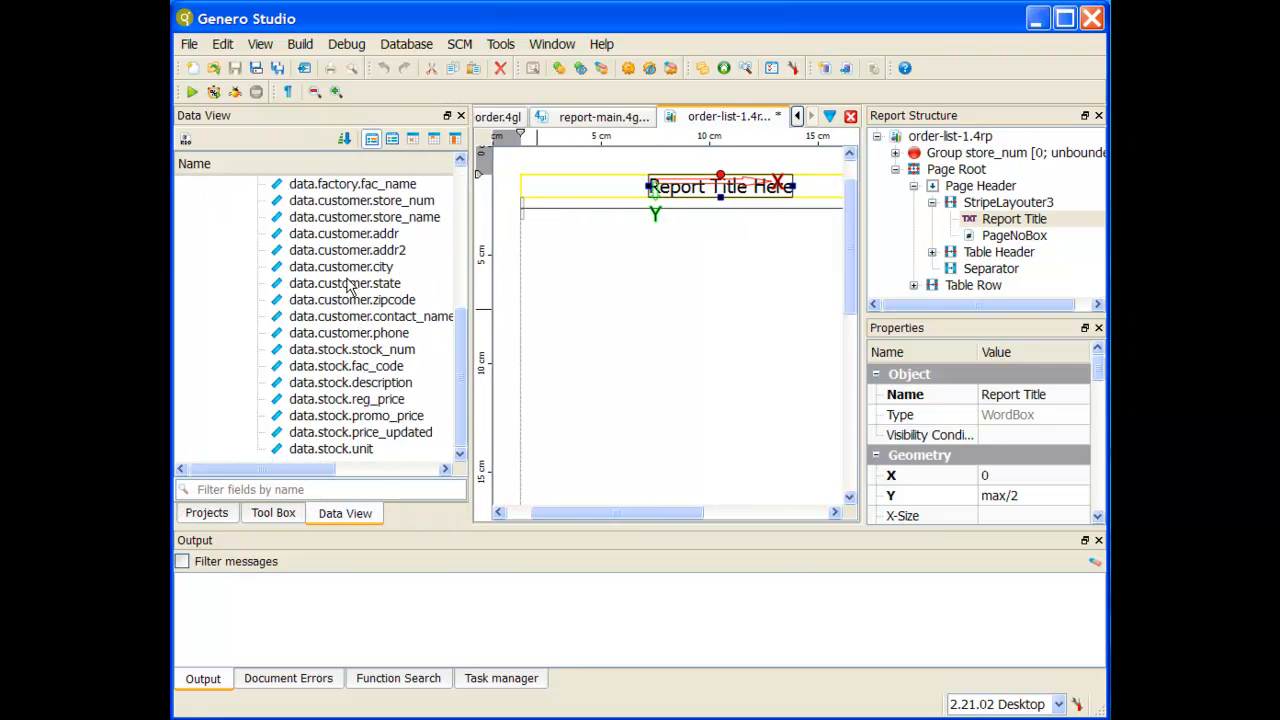
{"action": "scroll", "coordinate": [350, 288], "scroll_direction": "up", "scroll_amount": 5}
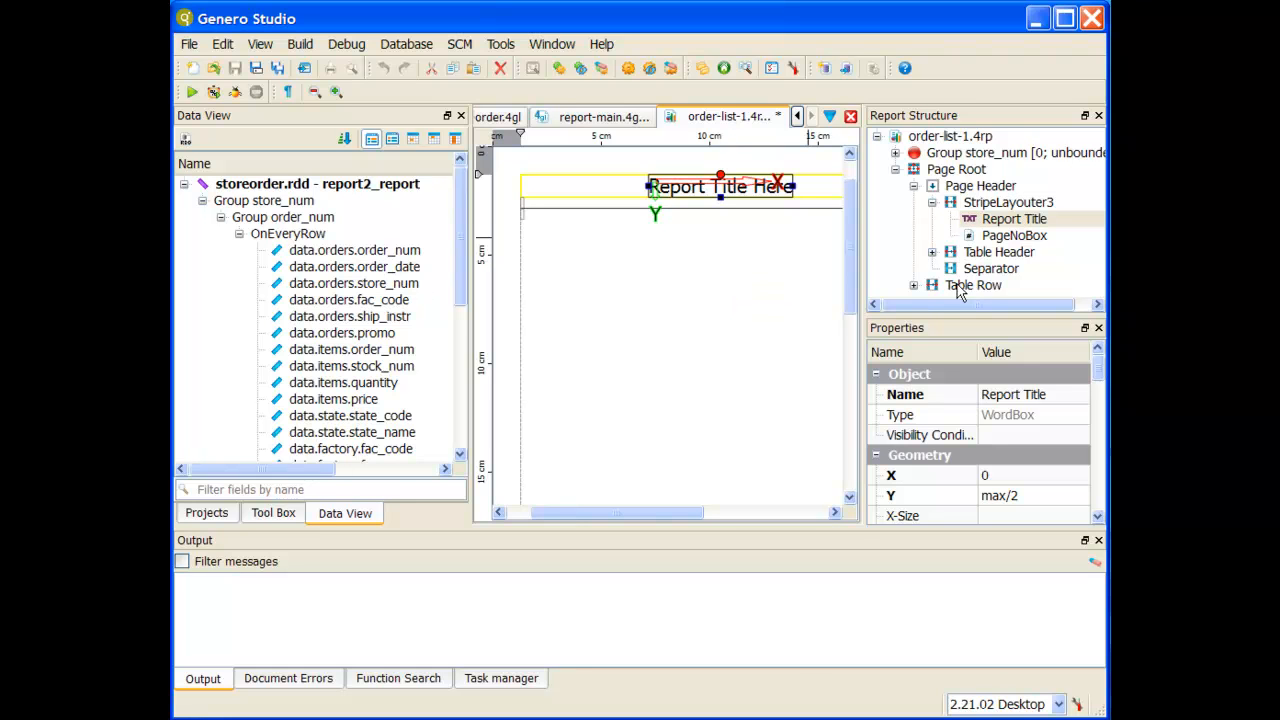
Examine the Table Row, StripeLayouter3, Table Header and Separator containers on the report page, enlarging the design area
{"action": "left_click", "coordinate": [921, 287]}
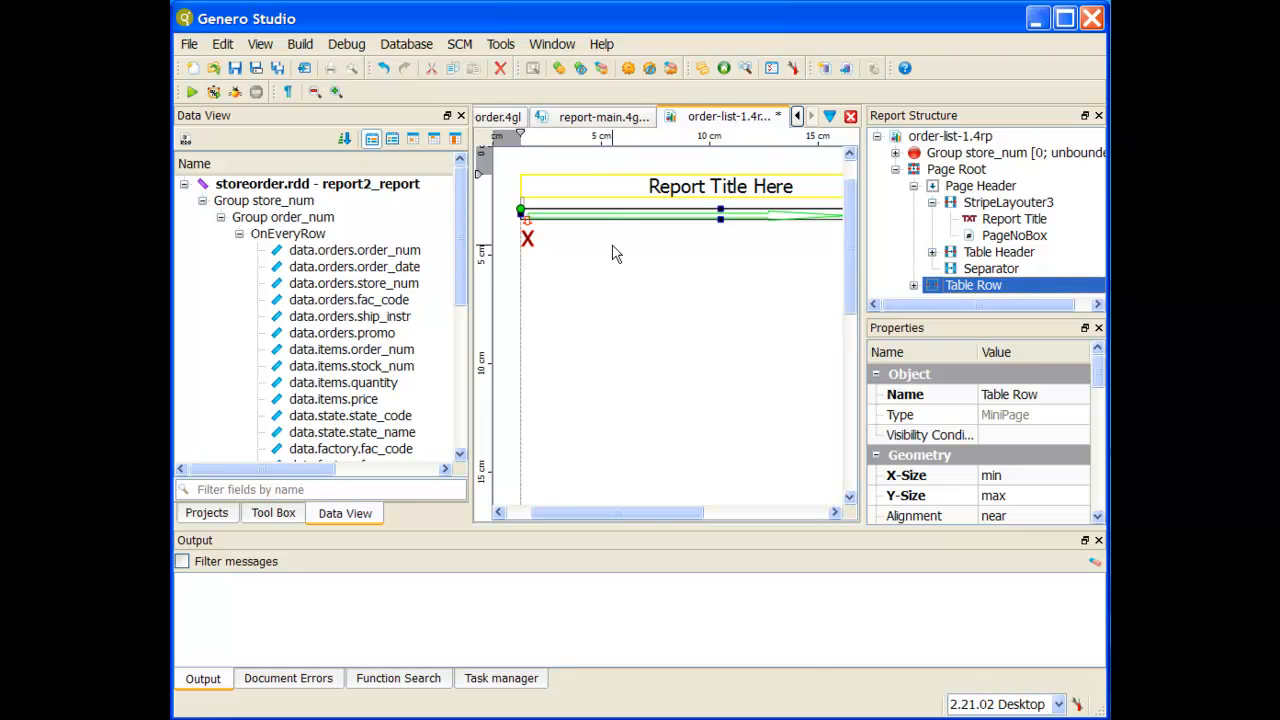
{"action": "scroll", "coordinate": [640, 283], "scroll_direction": "down", "scroll_amount": 1}
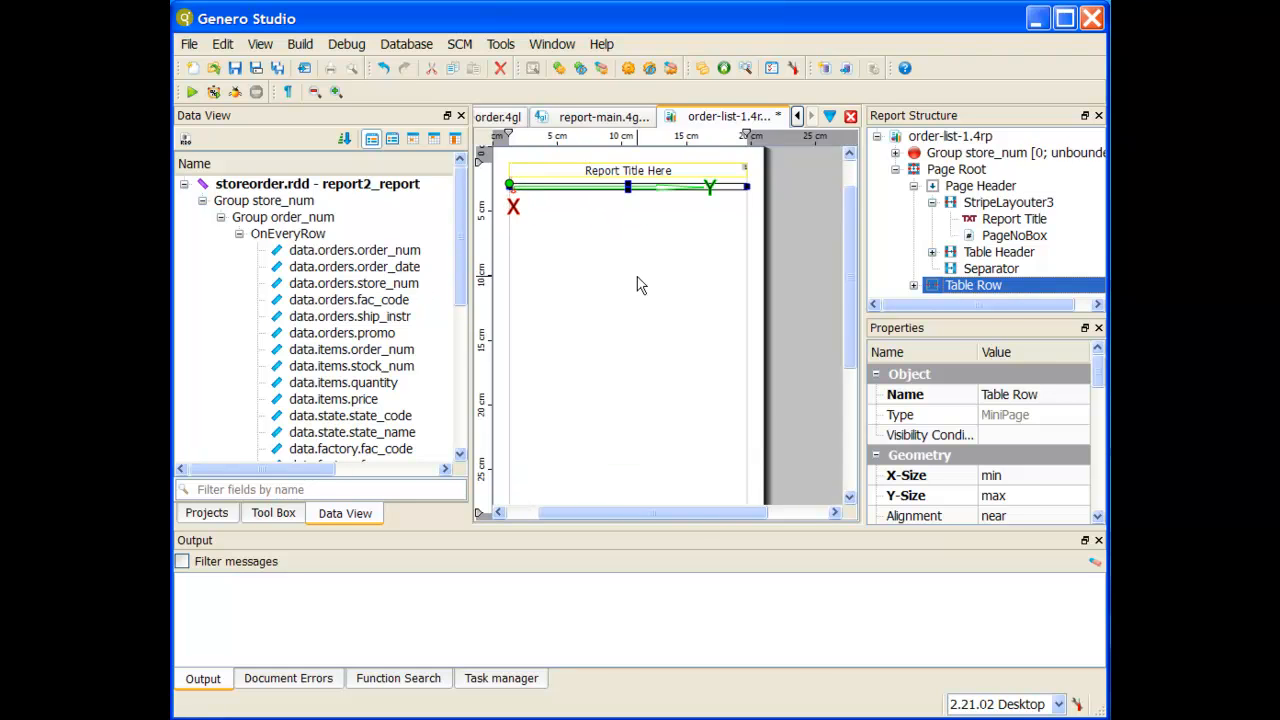
{"action": "scroll", "coordinate": [640, 283], "scroll_direction": "up", "scroll_amount": 3}
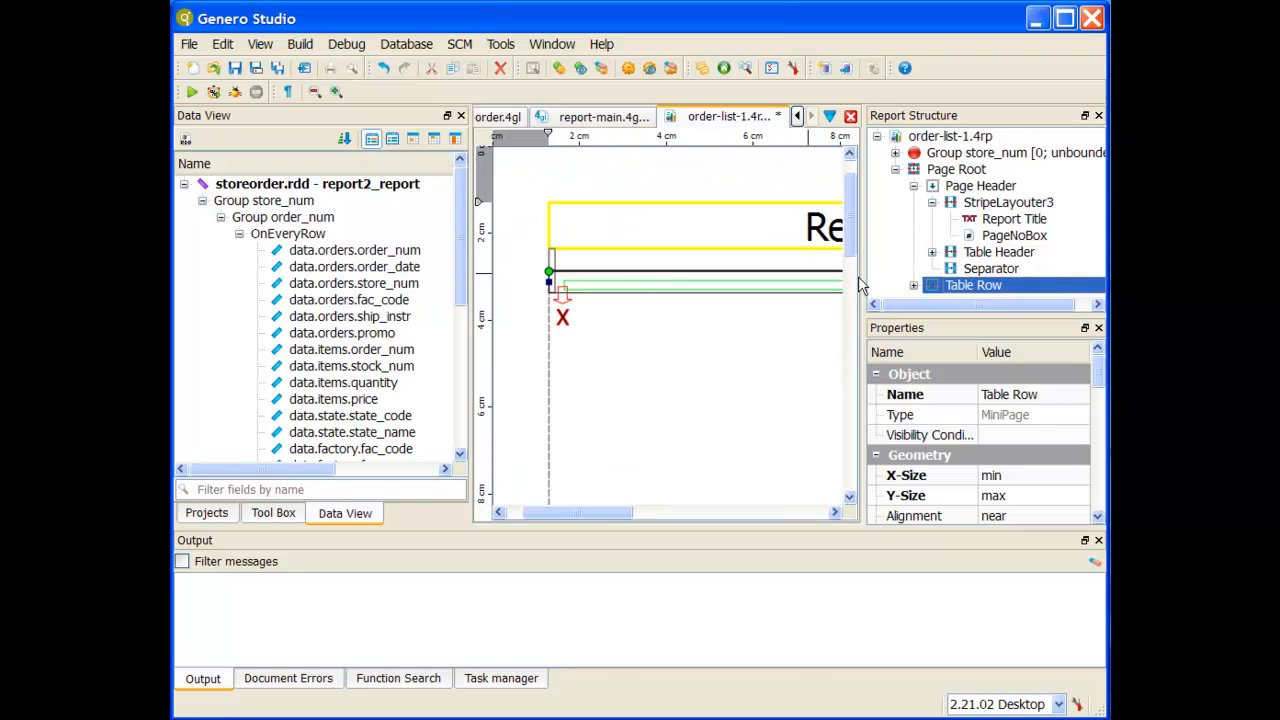
{"action": "left_click_drag", "start_coordinate": [860, 281], "coordinate": [979, 281]}
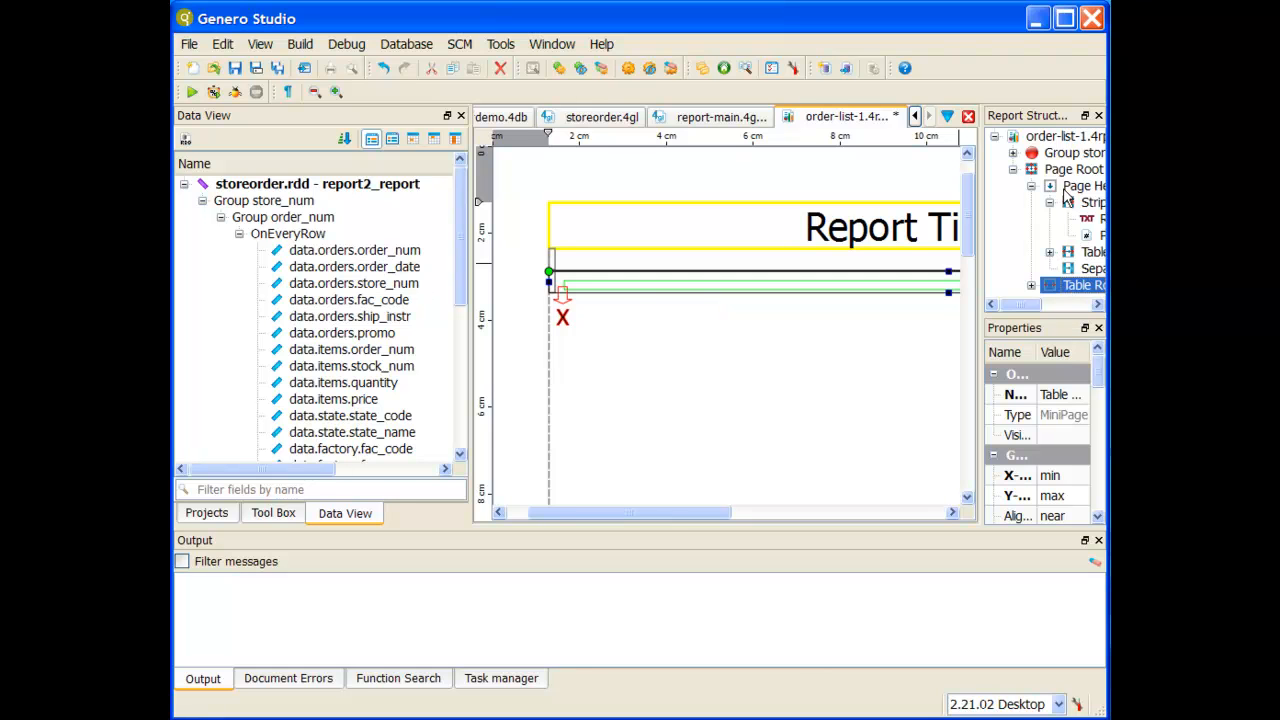
{"action": "left_click", "coordinate": [1093, 203]}
{"action": "left_click", "coordinate": [1090, 253]}
{"action": "left_click", "coordinate": [1088, 268]}
{"action": "left_click", "coordinate": [1080, 286]}
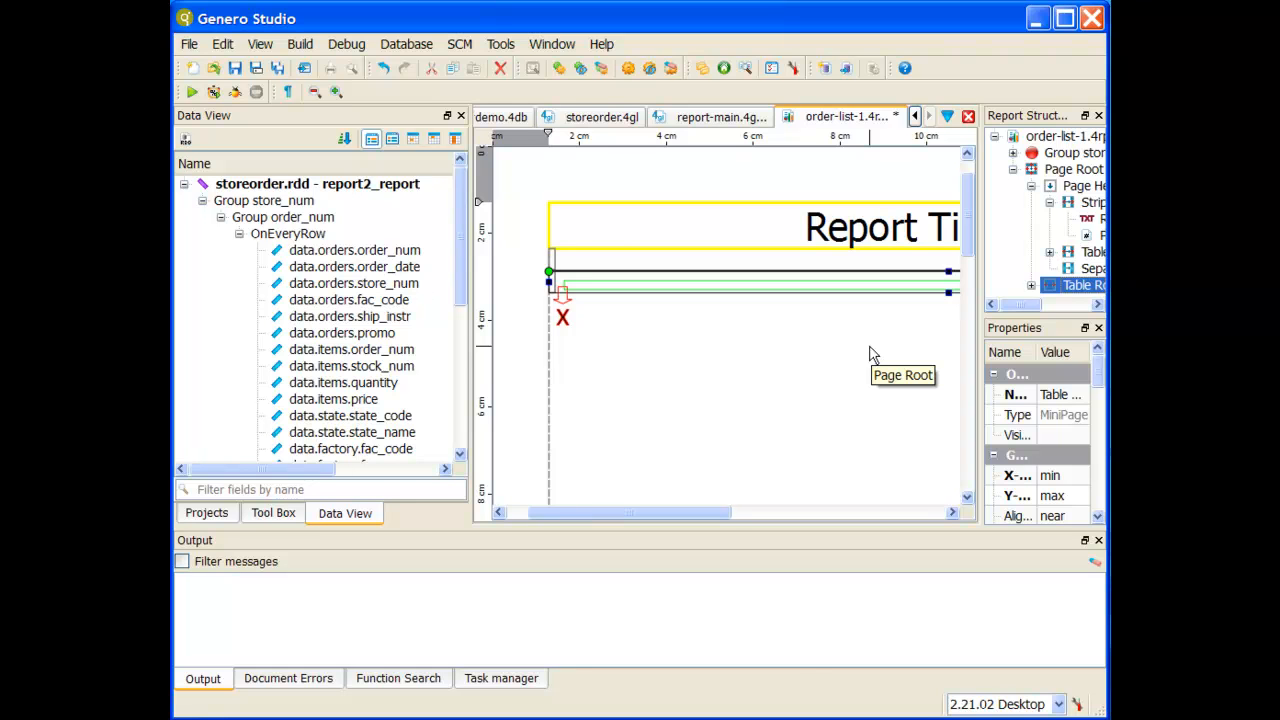
Insert data.customer.store_num as a table column value in the Table Row, directly after Spacer_1
{"action": "left_click", "coordinate": [414, 145]}
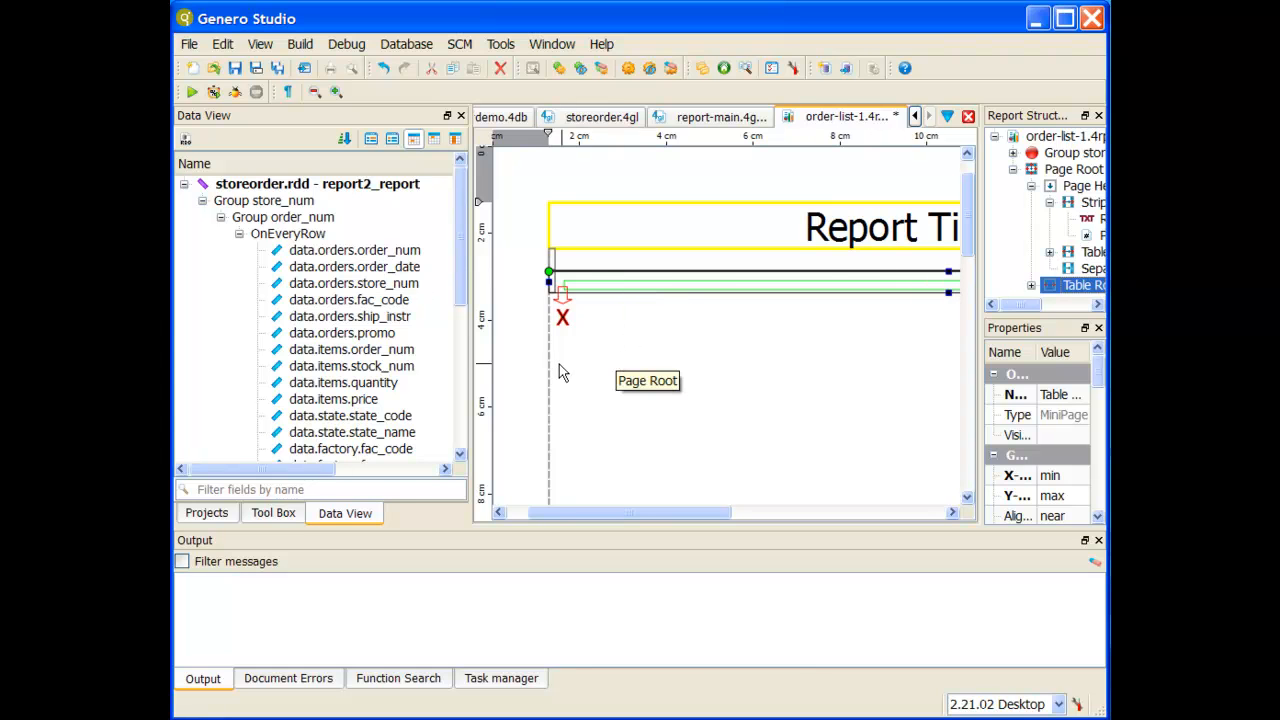
{"action": "left_click_drag", "start_coordinate": [460, 292], "coordinate": [457, 342]}
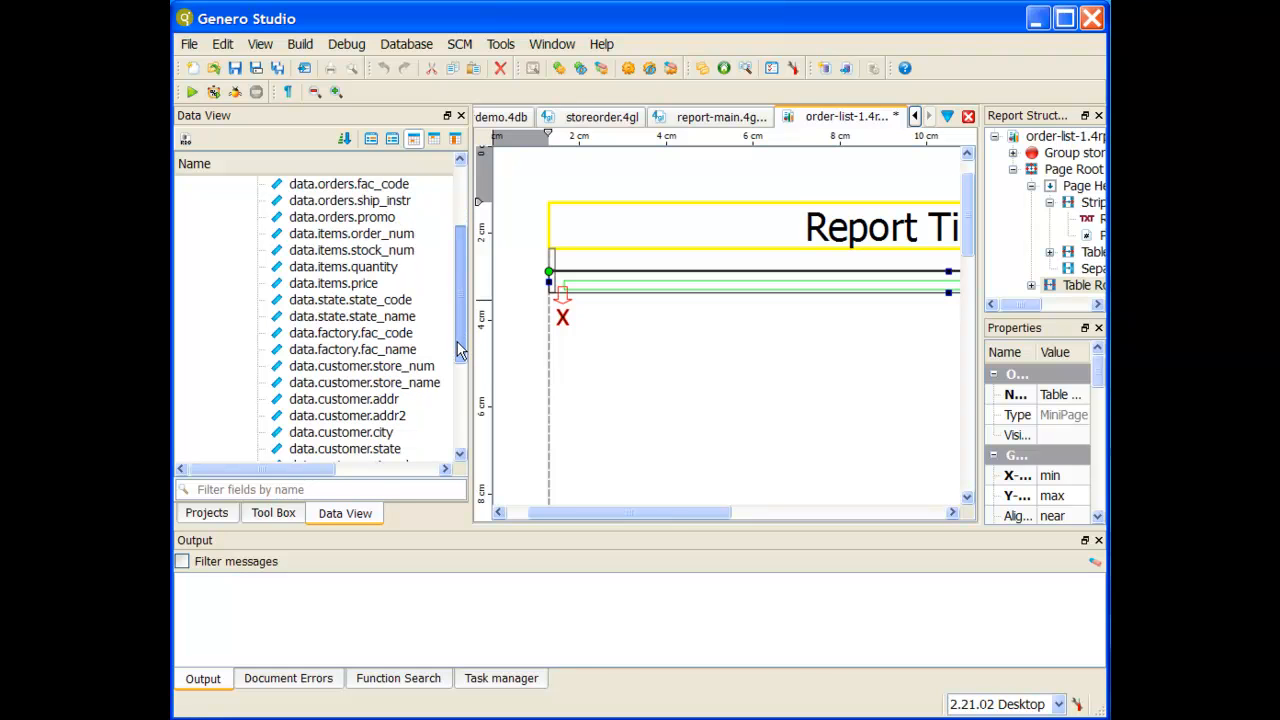
{"action": "left_click", "coordinate": [555, 287]}
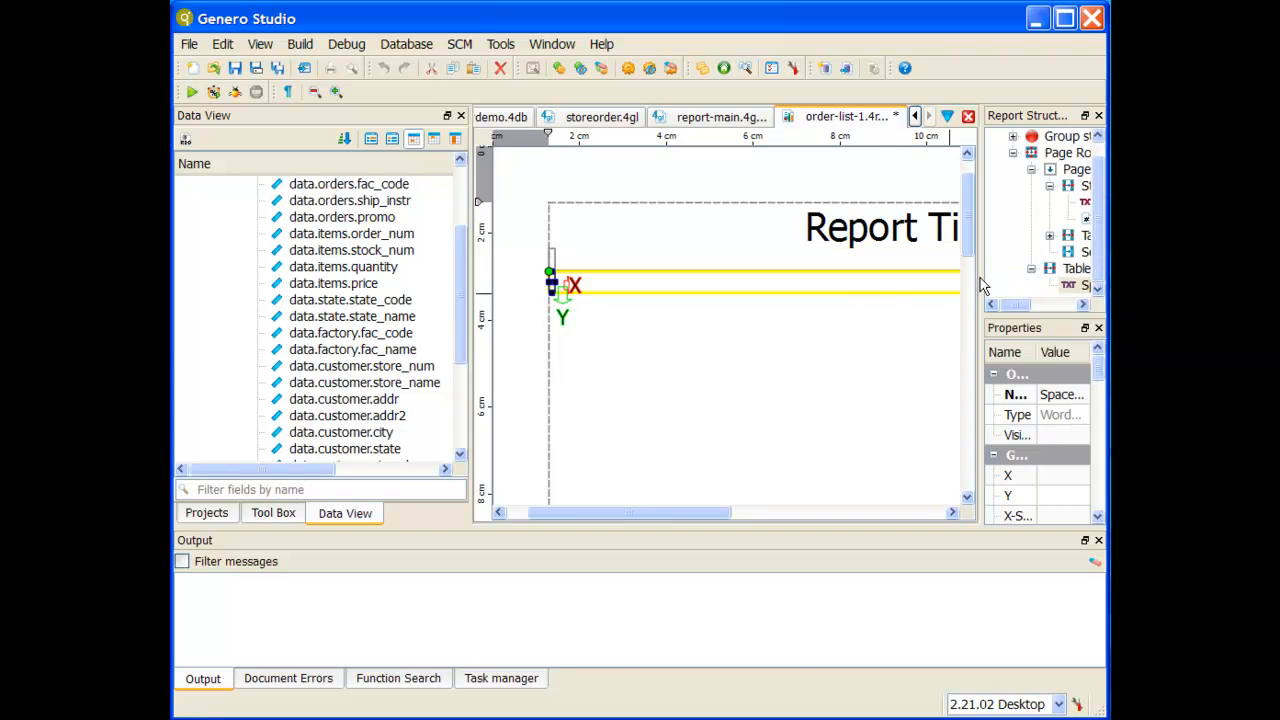
{"action": "left_click_drag", "start_coordinate": [980, 278], "coordinate": [894, 276]}
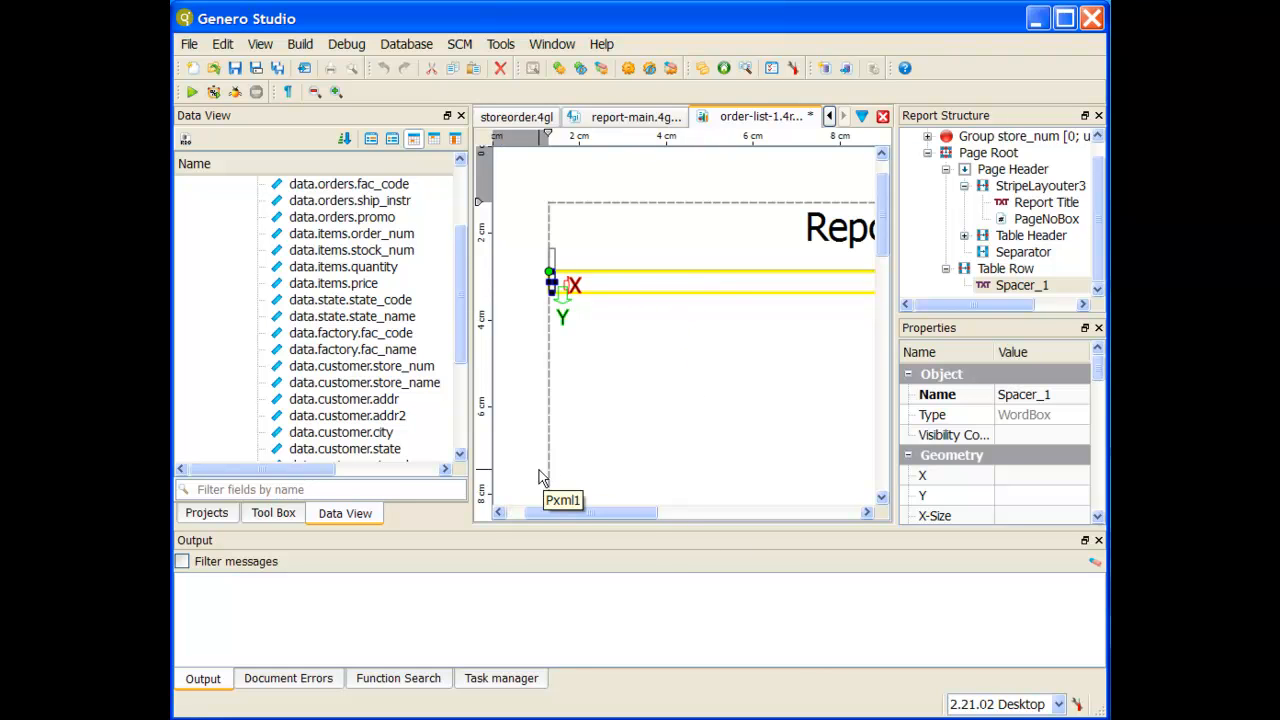
{"action": "left_click_drag", "start_coordinate": [462, 331], "coordinate": [745, 288]}
{"action": "left_click", "coordinate": [425, 338]}
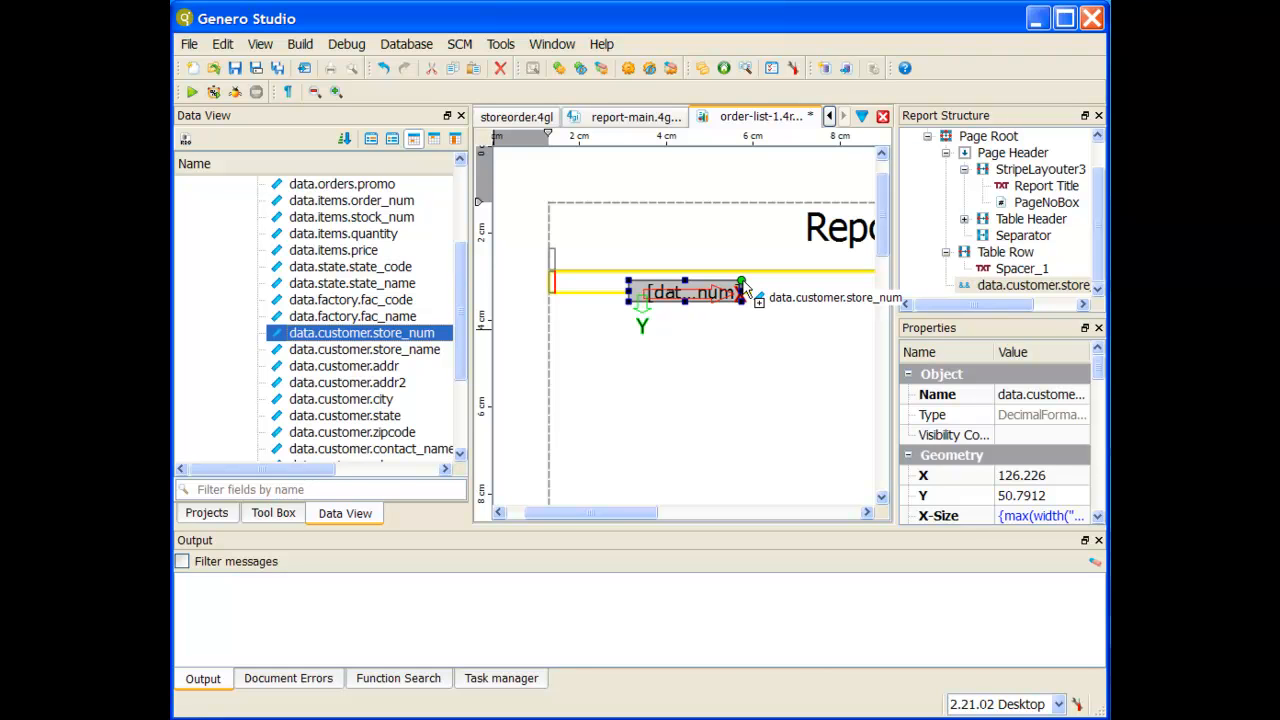
{"action": "left_click_drag", "start_coordinate": [745, 288], "coordinate": [743, 288]}
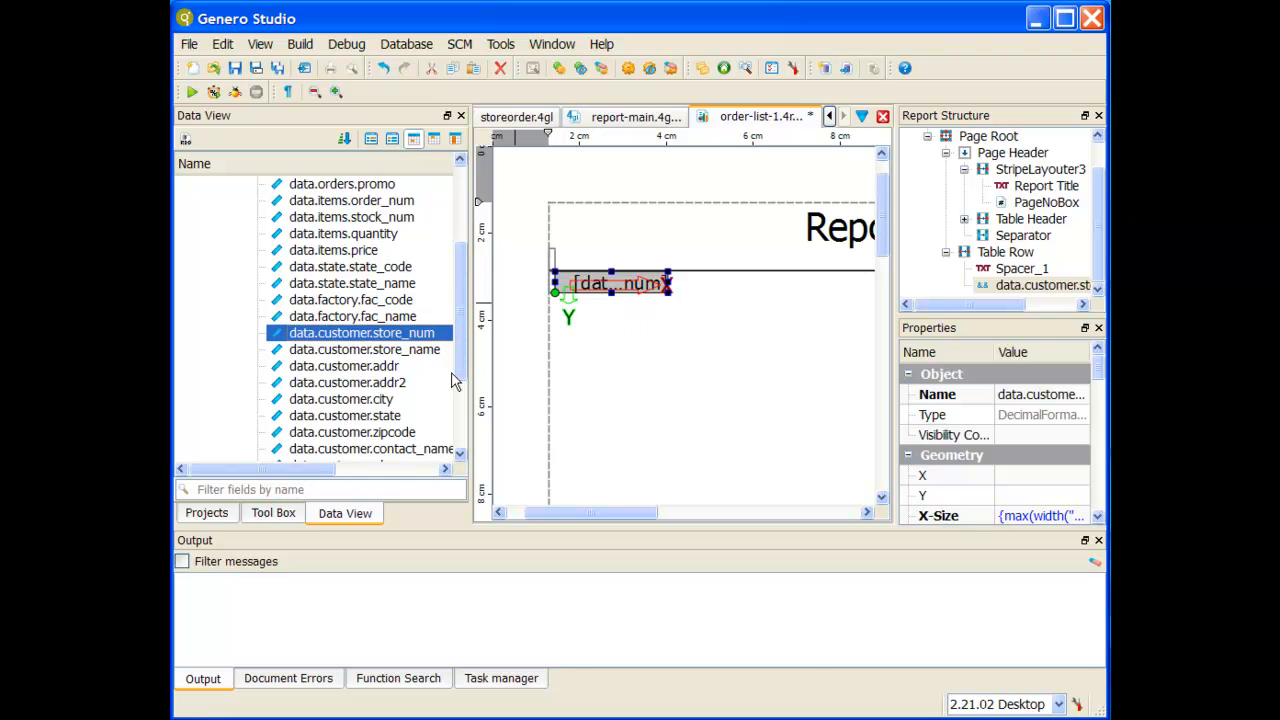
Add the data.customer.store_name and data.orders.order_num values to the Table Row after the store number
{"action": "left_click_drag", "start_coordinate": [405, 352], "coordinate": [701, 288]}
{"action": "left_click_drag", "start_coordinate": [607, 514], "coordinate": [731, 492]}
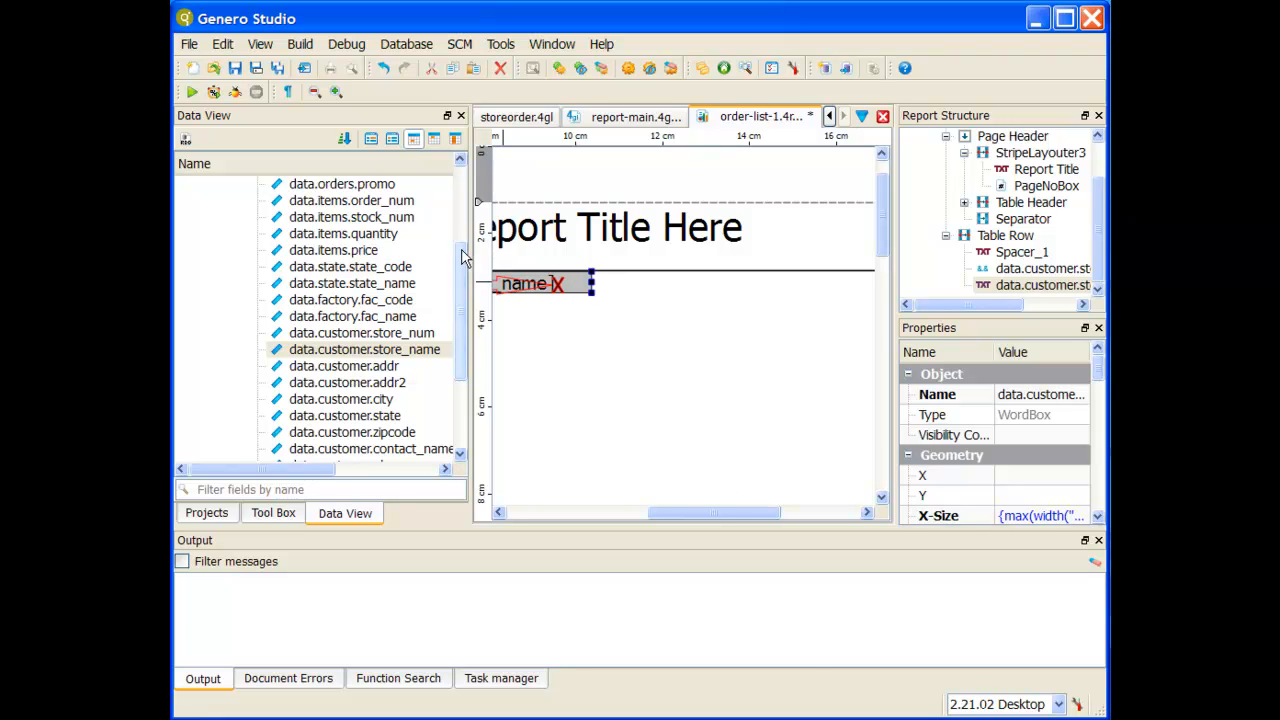
{"action": "left_click_drag", "start_coordinate": [462, 257], "coordinate": [462, 182]}
{"action": "left_click", "coordinate": [400, 250]}
{"action": "left_click_drag", "start_coordinate": [400, 250], "coordinate": [740, 288]}
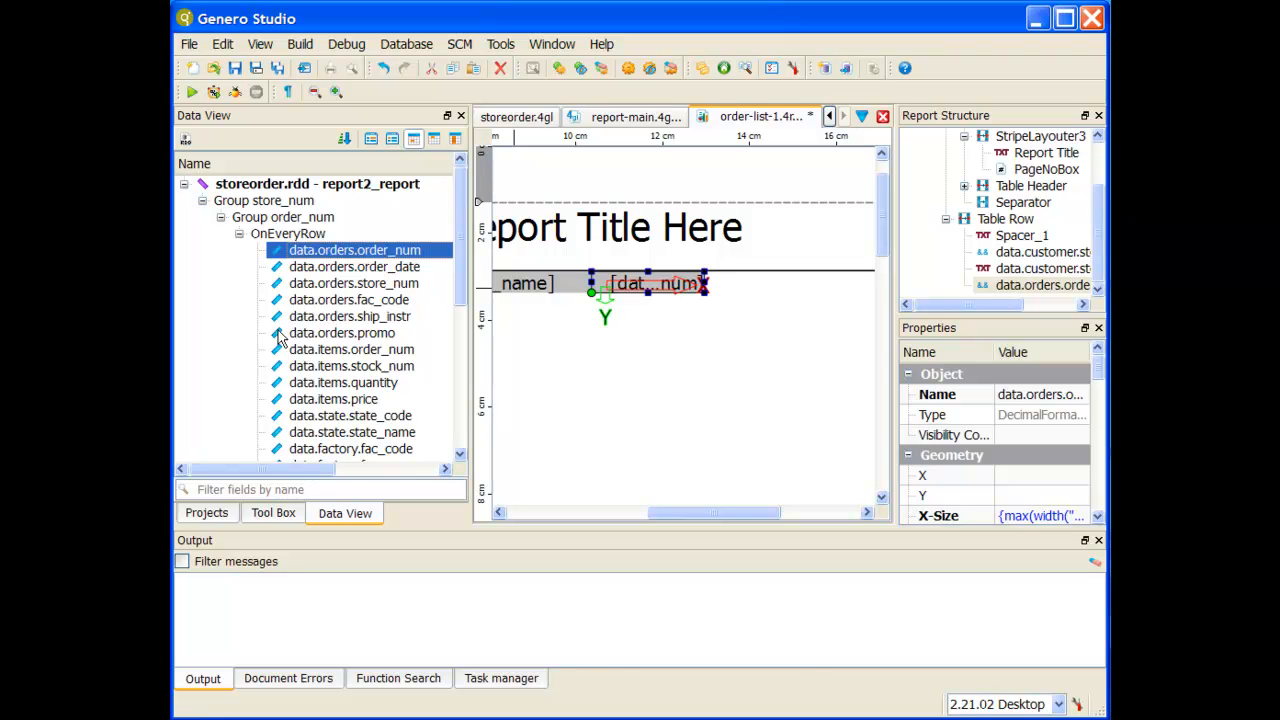
Add the data.stock.stock_num and data.stock.description values to the Table Row after the order number
{"action": "scroll", "coordinate": [278, 340], "scroll_direction": "down", "scroll_amount": 4}
{"action": "scroll", "coordinate": [278, 340], "scroll_direction": "down", "scroll_amount": 2}
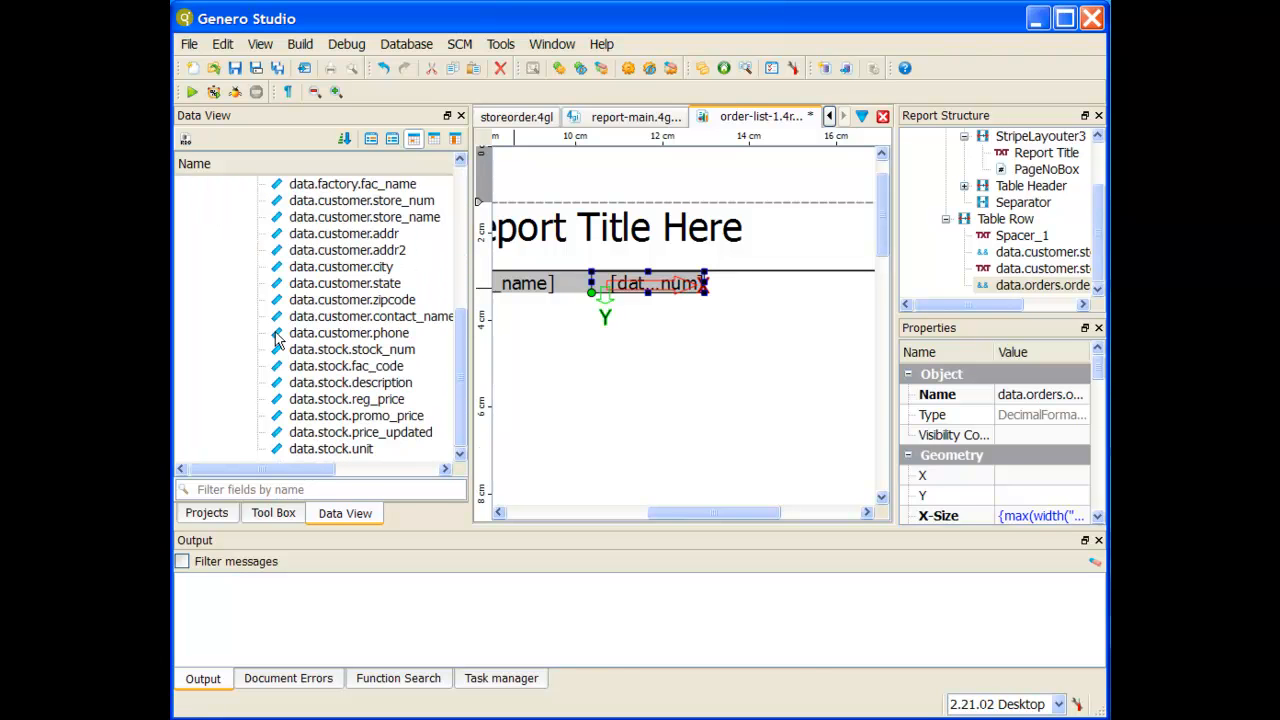
{"action": "left_click", "coordinate": [378, 356]}
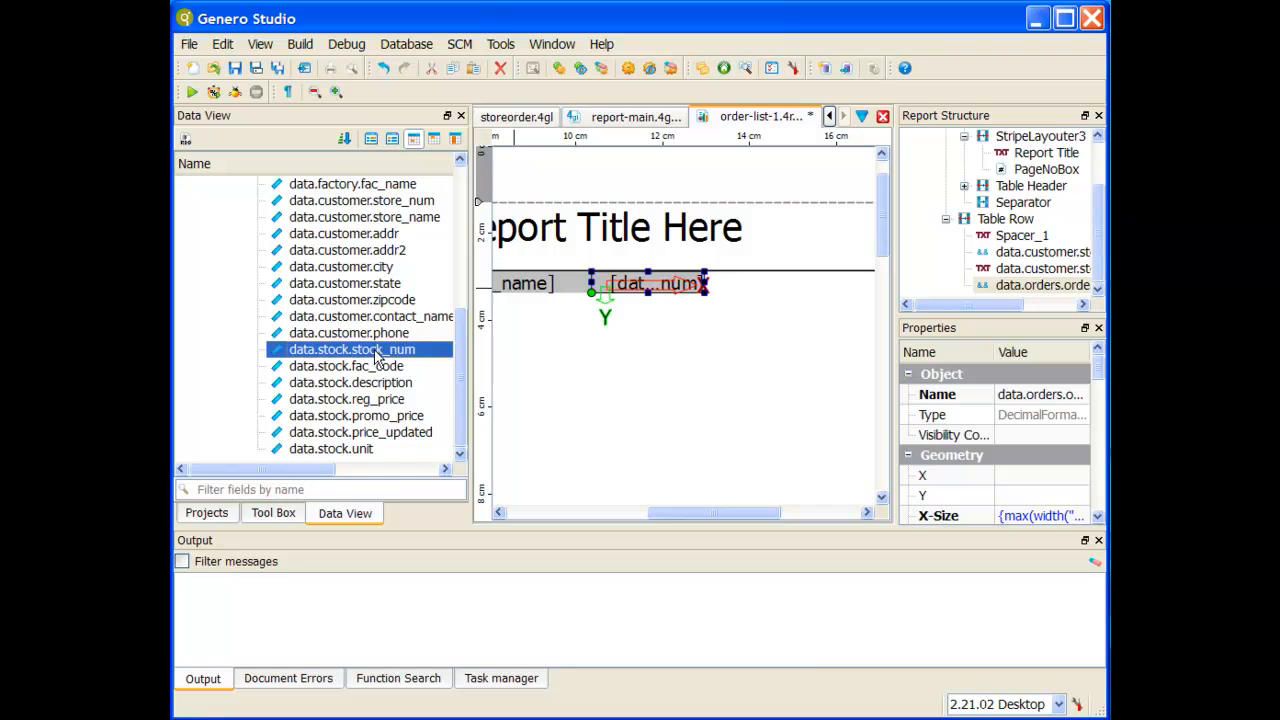
{"action": "left_click_drag", "start_coordinate": [378, 356], "coordinate": [834, 284]}
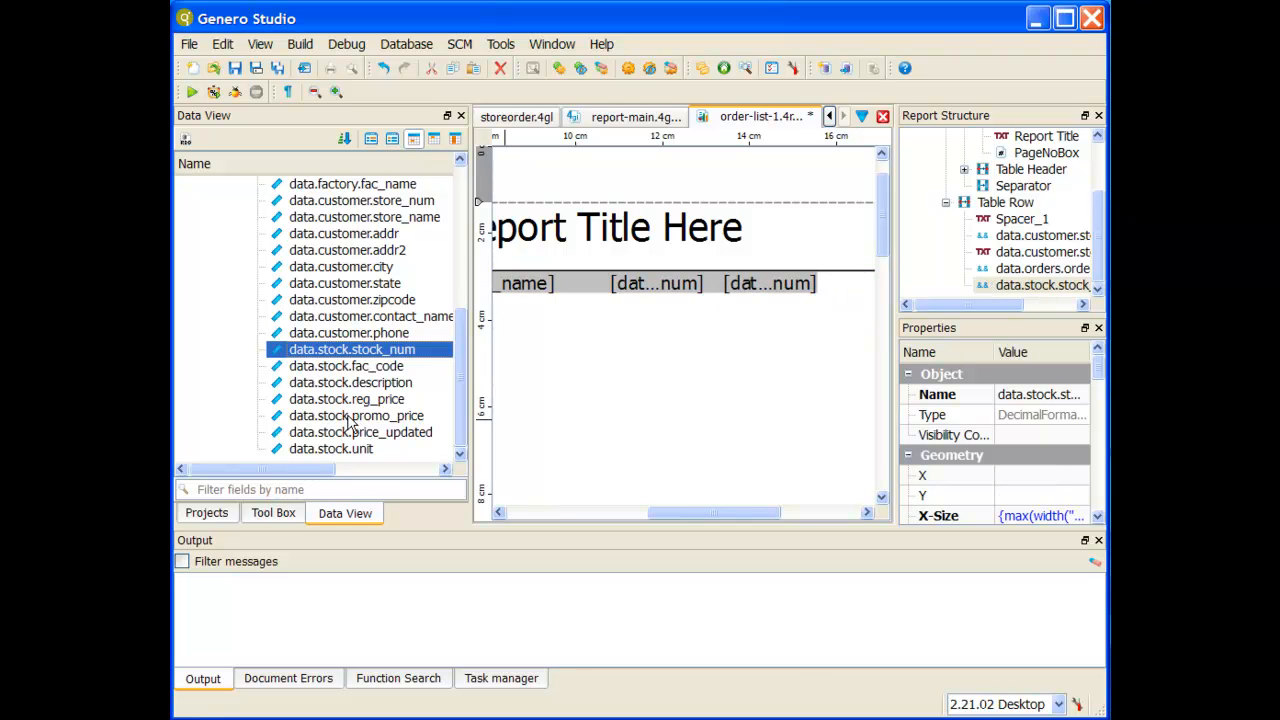
{"action": "left_click_drag", "start_coordinate": [397, 383], "coordinate": [845, 284]}
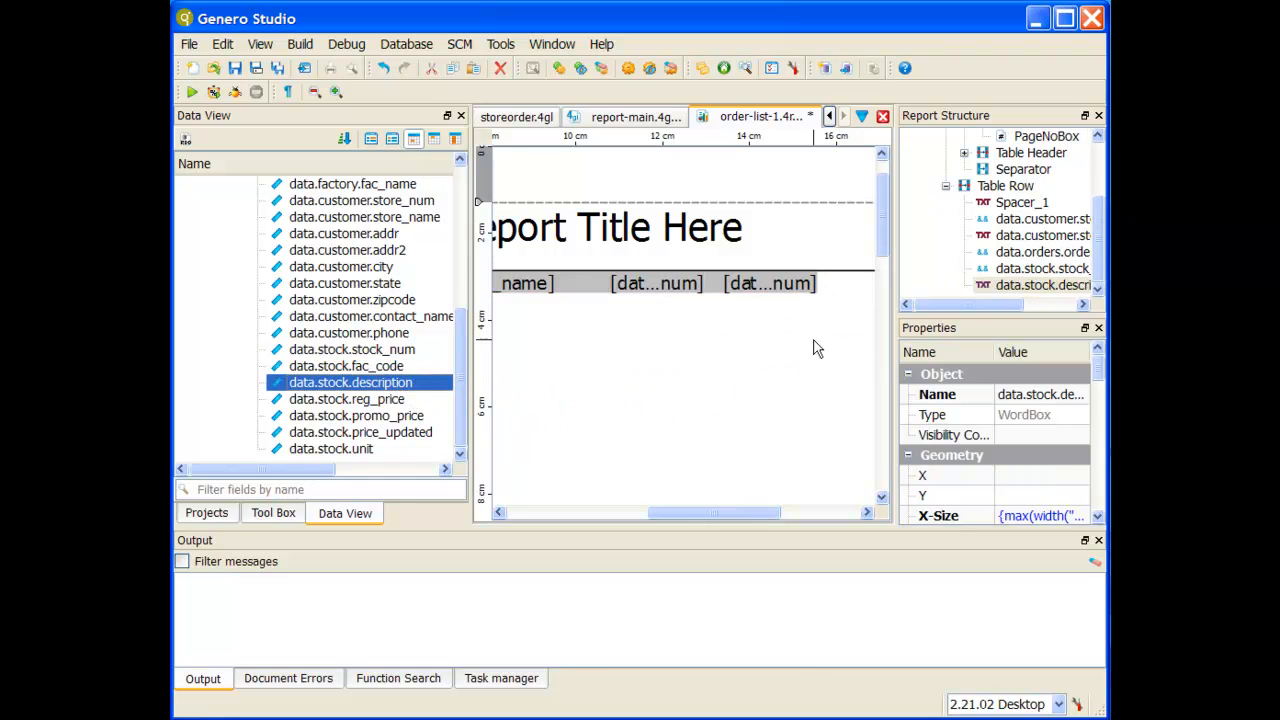
Add the data.items.quantity and data.items.price values to the Table Row after the stock description
{"action": "left_click_drag", "start_coordinate": [695, 512], "coordinate": [553, 512]}
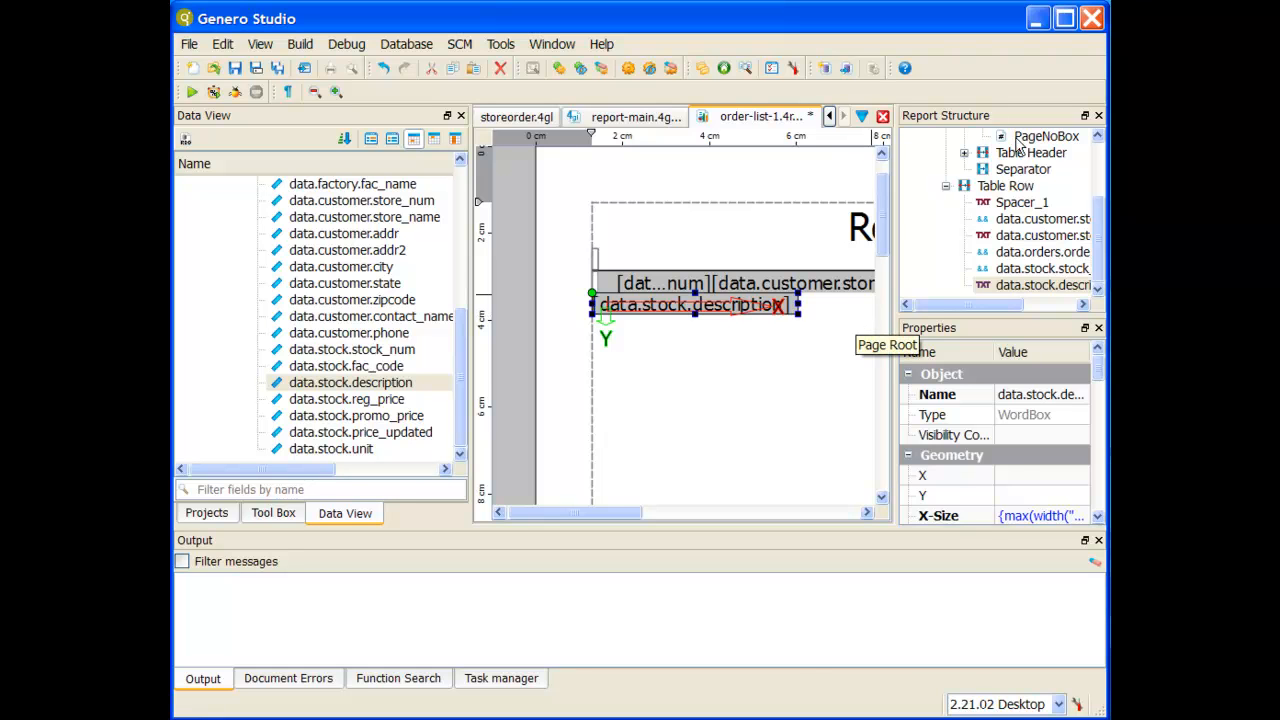
{"action": "left_click", "coordinate": [1015, 187]}
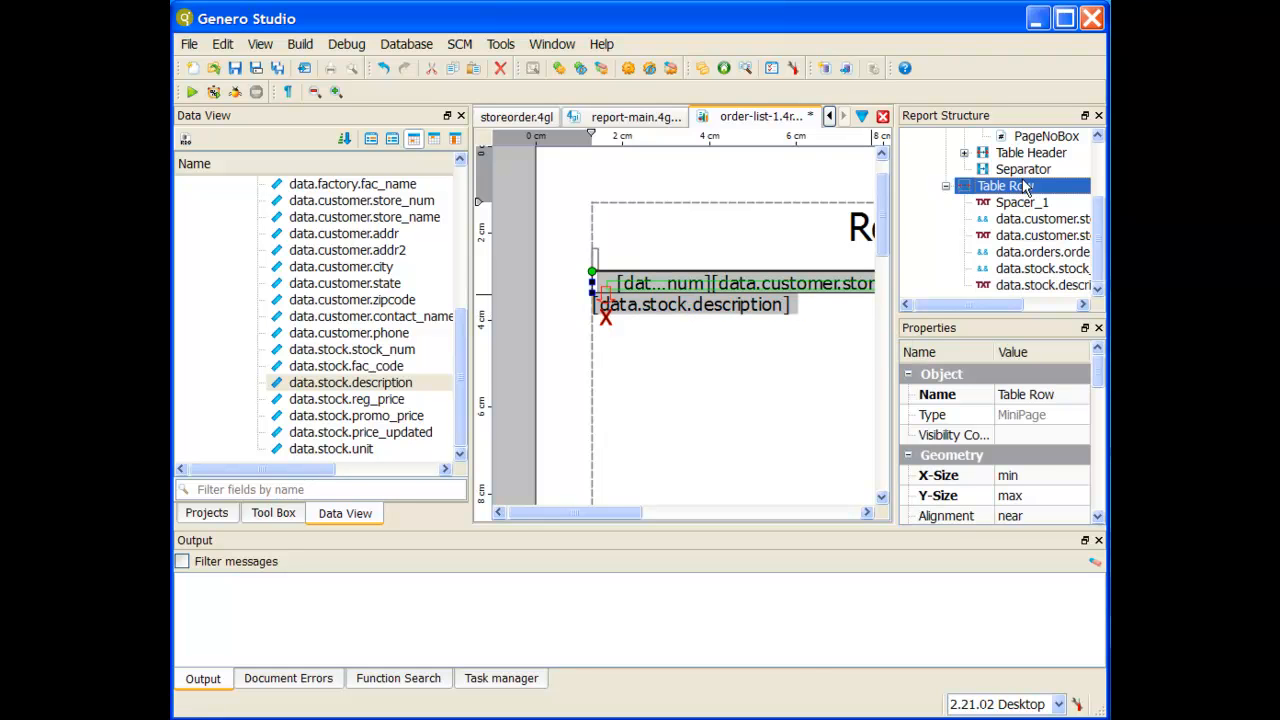
{"action": "left_click", "coordinate": [778, 312]}
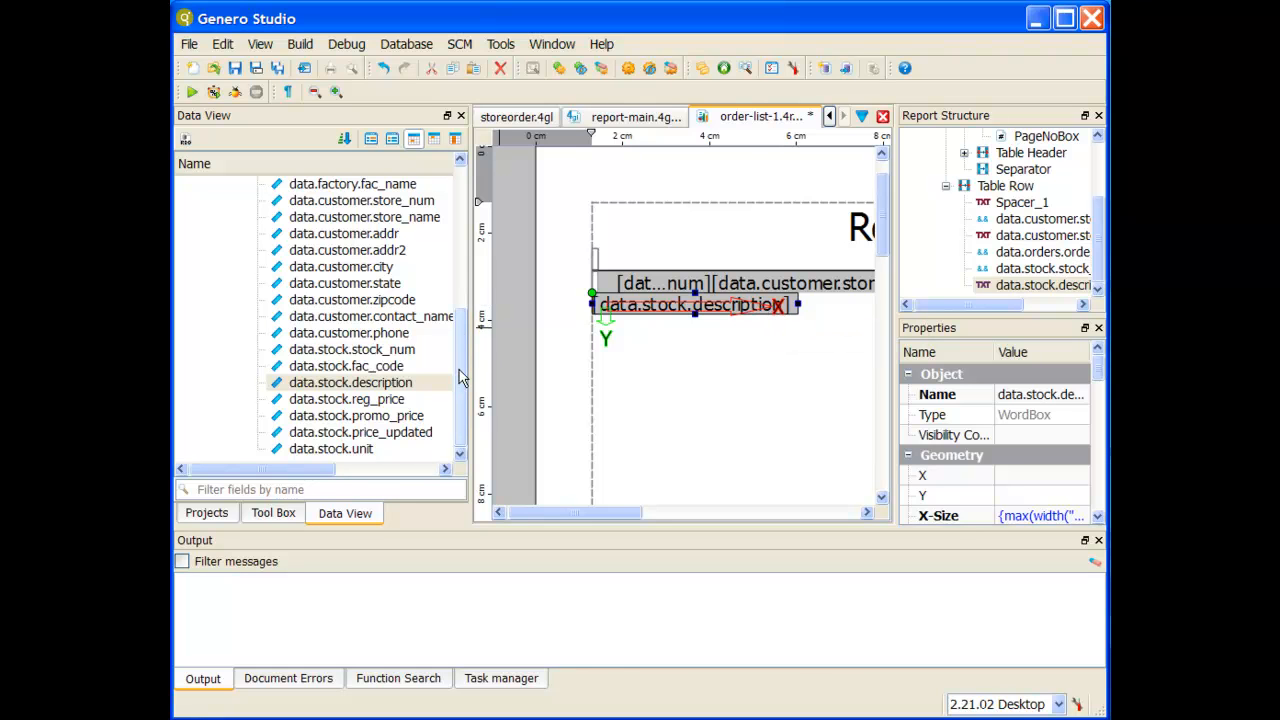
{"action": "left_click_drag", "start_coordinate": [459, 377], "coordinate": [456, 304]}
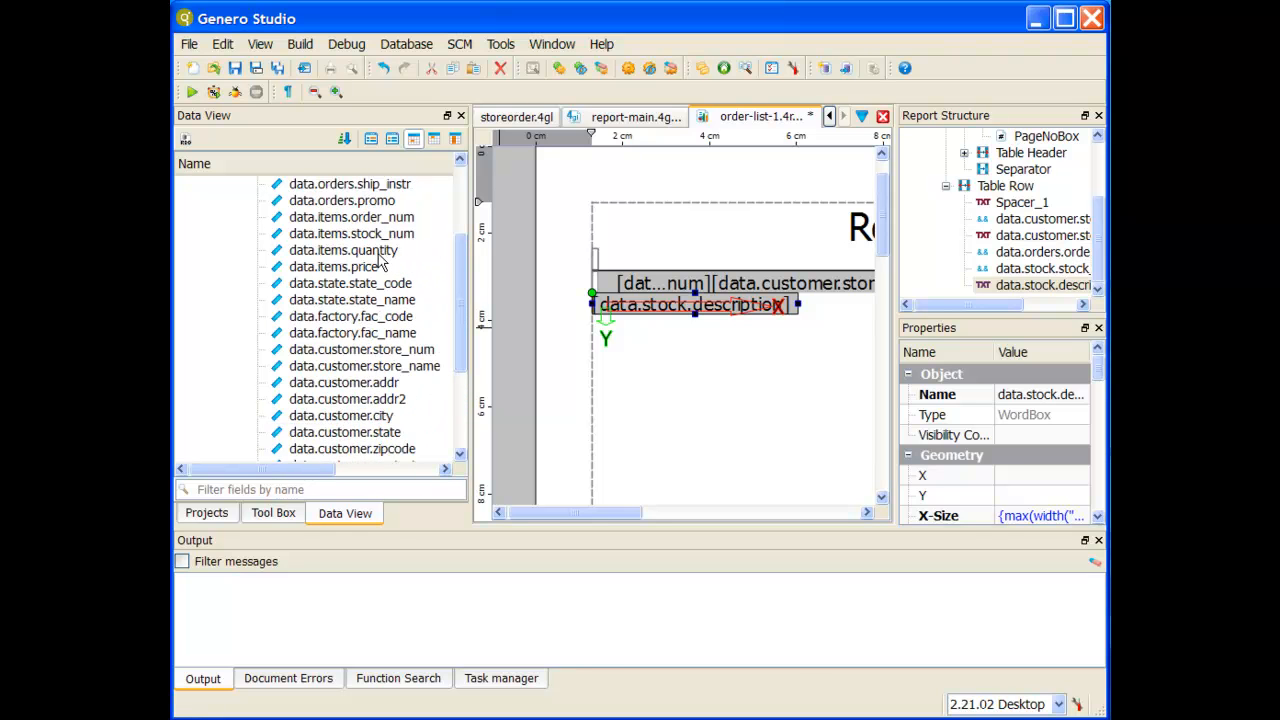
{"action": "left_click_drag", "start_coordinate": [375, 255], "coordinate": [852, 320]}
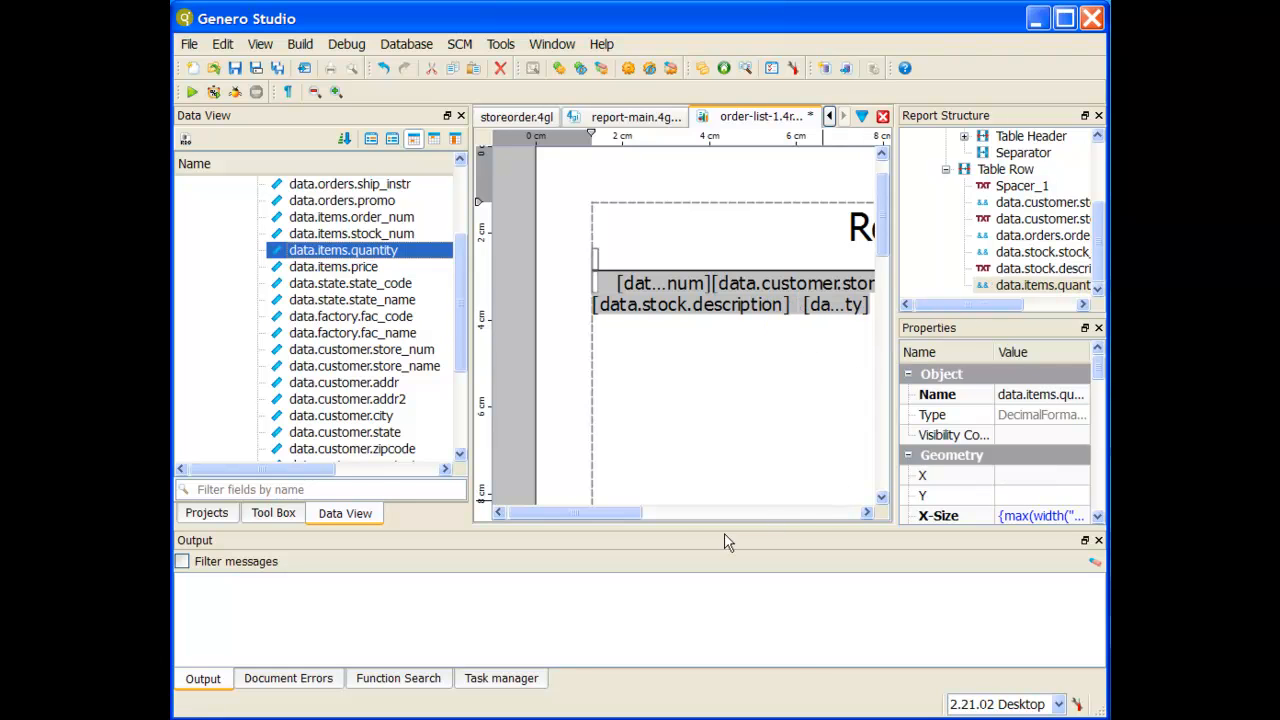
{"action": "left_click_drag", "start_coordinate": [630, 520], "coordinate": [668, 510]}
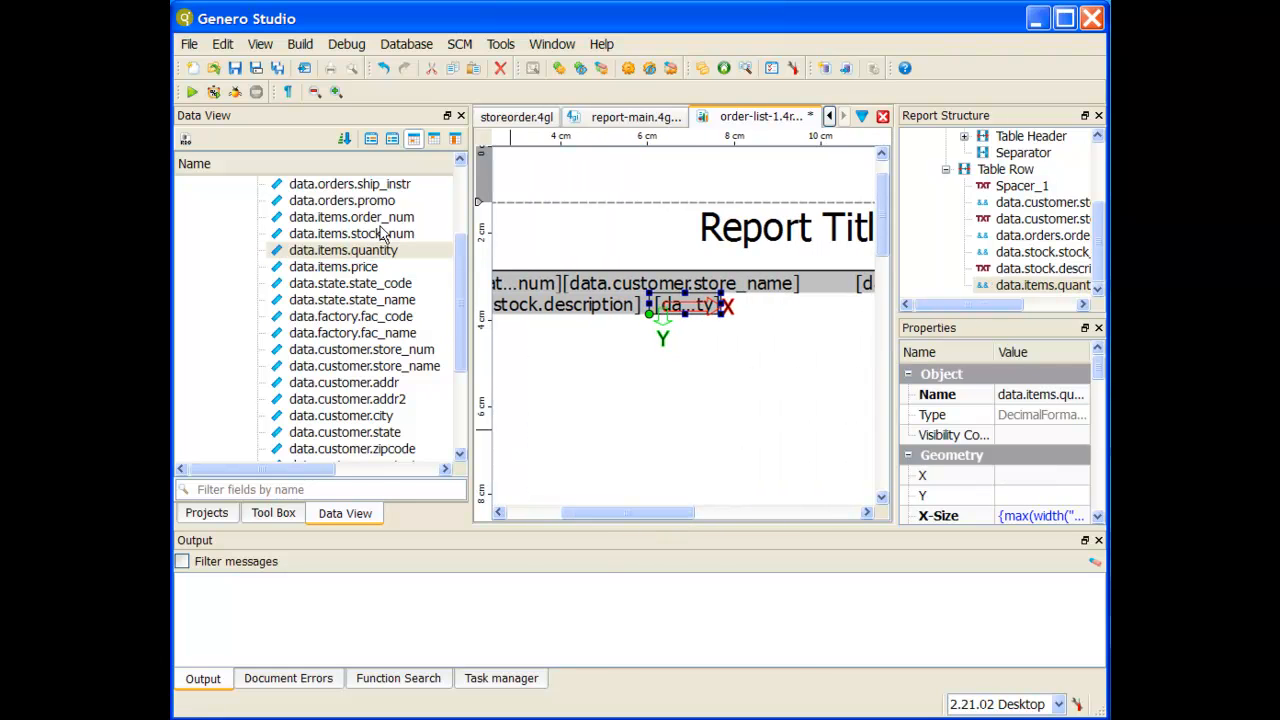
{"action": "left_click_drag", "start_coordinate": [362, 265], "coordinate": [832, 311]}
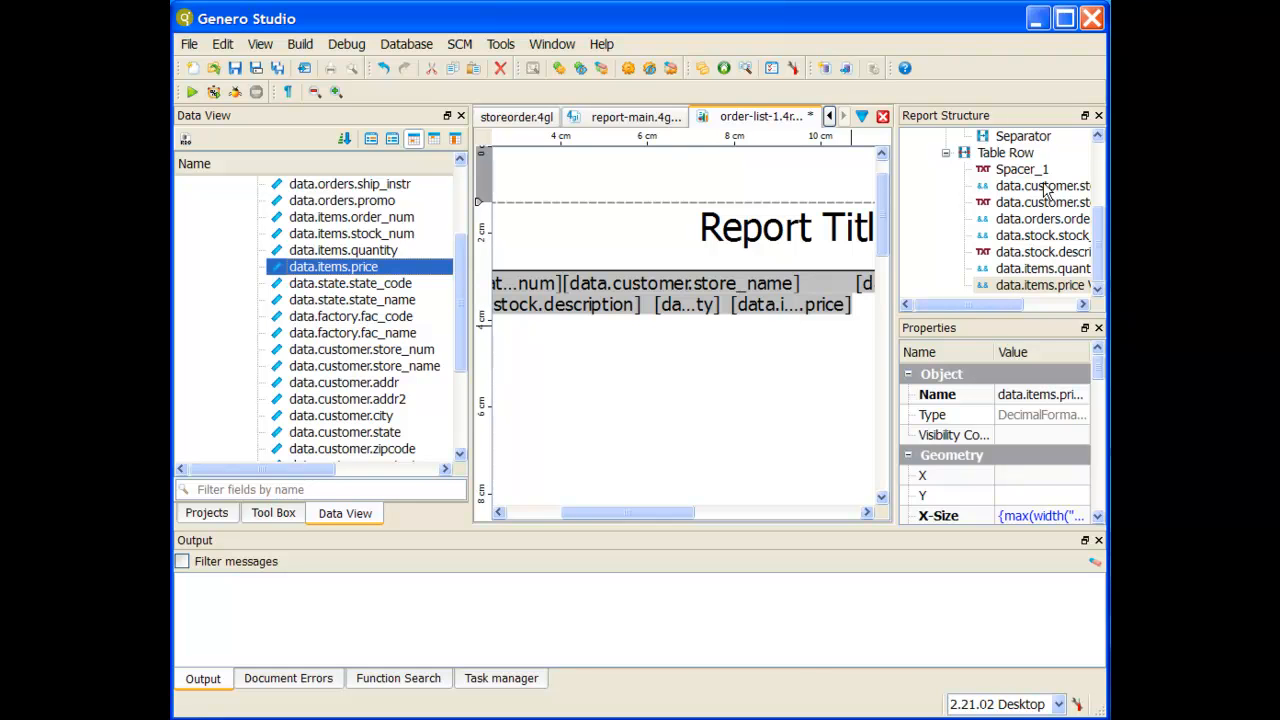
Locate the Table Header inside the Page Header and select its Spacer element
{"action": "left_click", "coordinate": [1025, 155]}
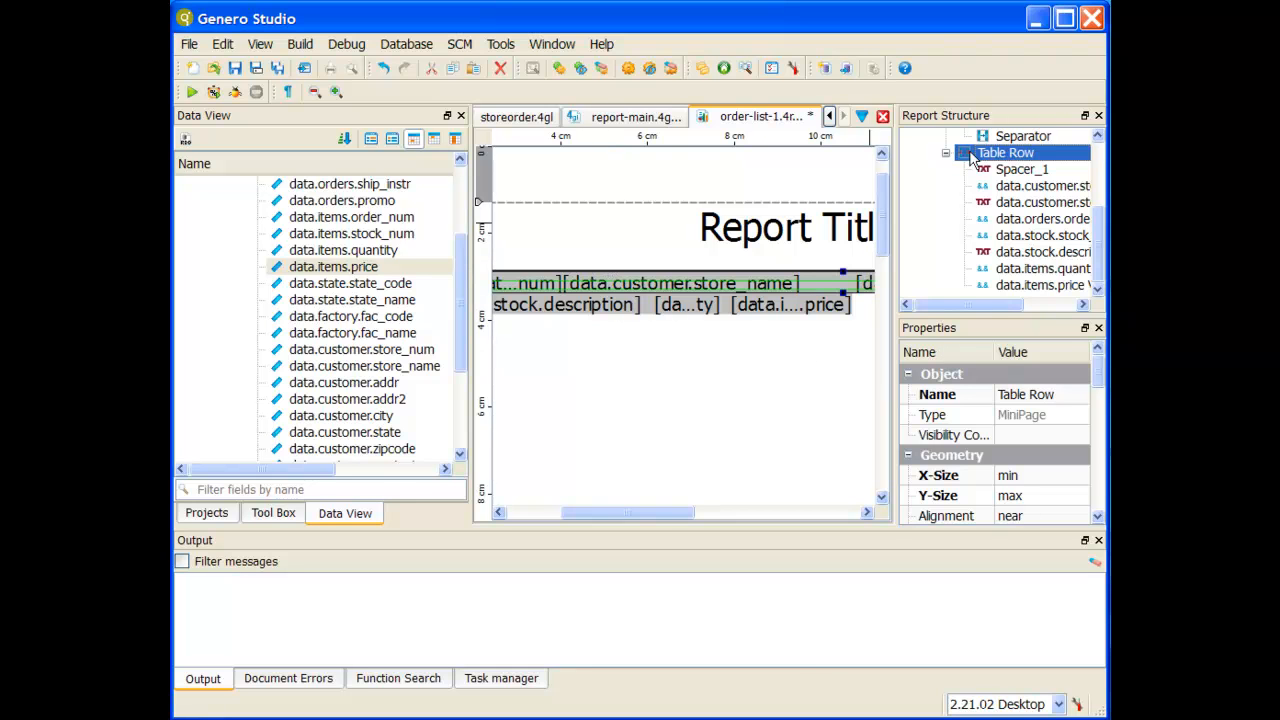
{"action": "scroll", "coordinate": [1048, 240], "scroll_direction": "up", "scroll_amount": 3}
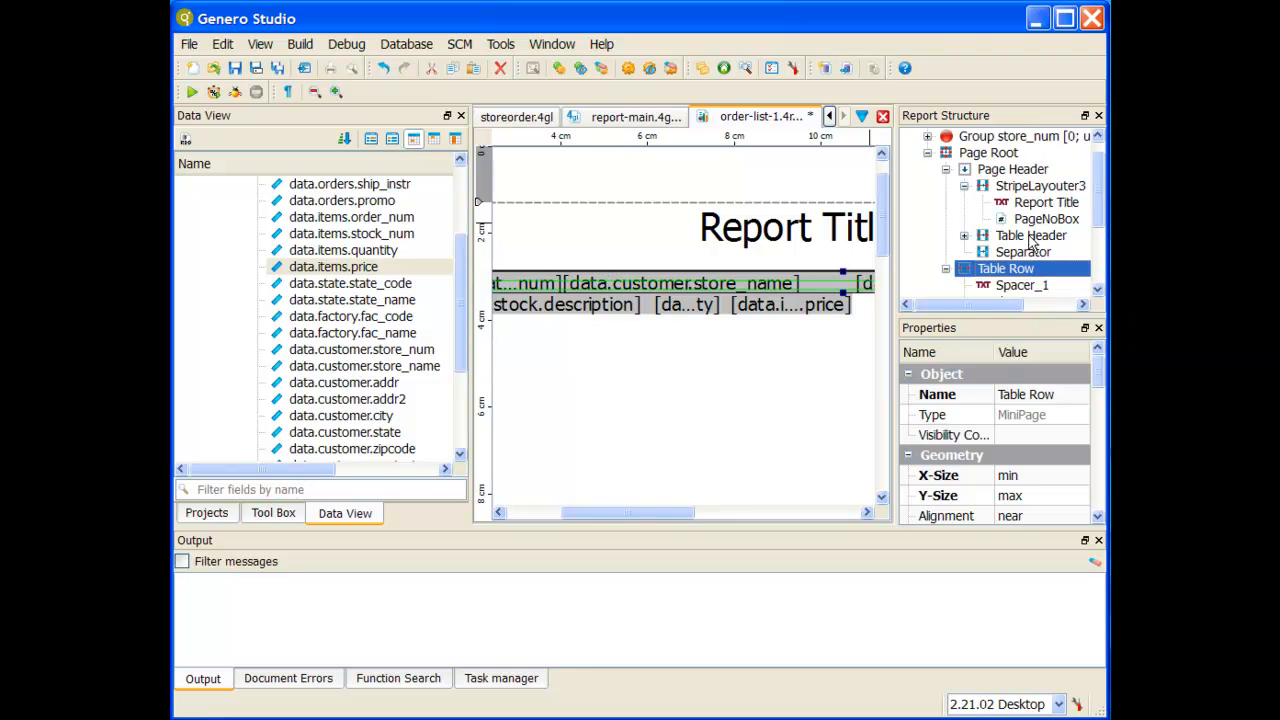
{"action": "left_click", "coordinate": [1031, 237]}
{"action": "left_click_drag", "start_coordinate": [614, 509], "coordinate": [541, 505]}
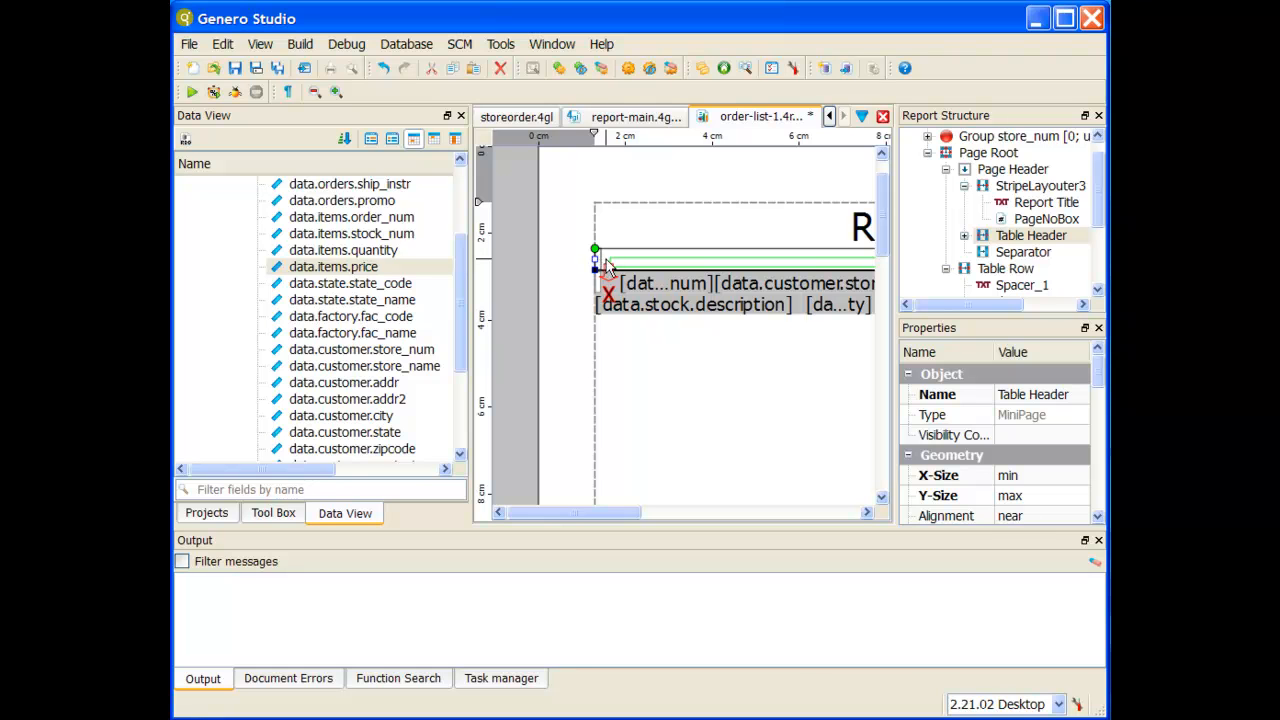
{"action": "left_click", "coordinate": [608, 262]}
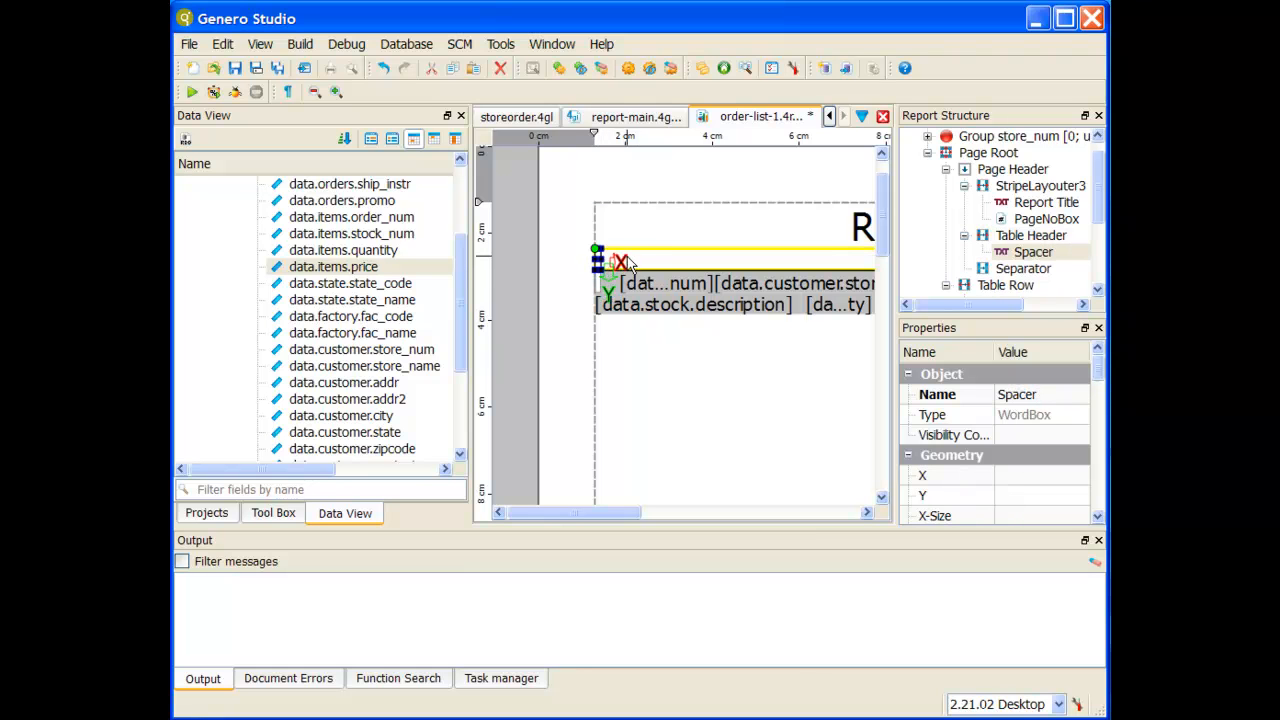
{"action": "left_click", "coordinate": [1048, 254]}
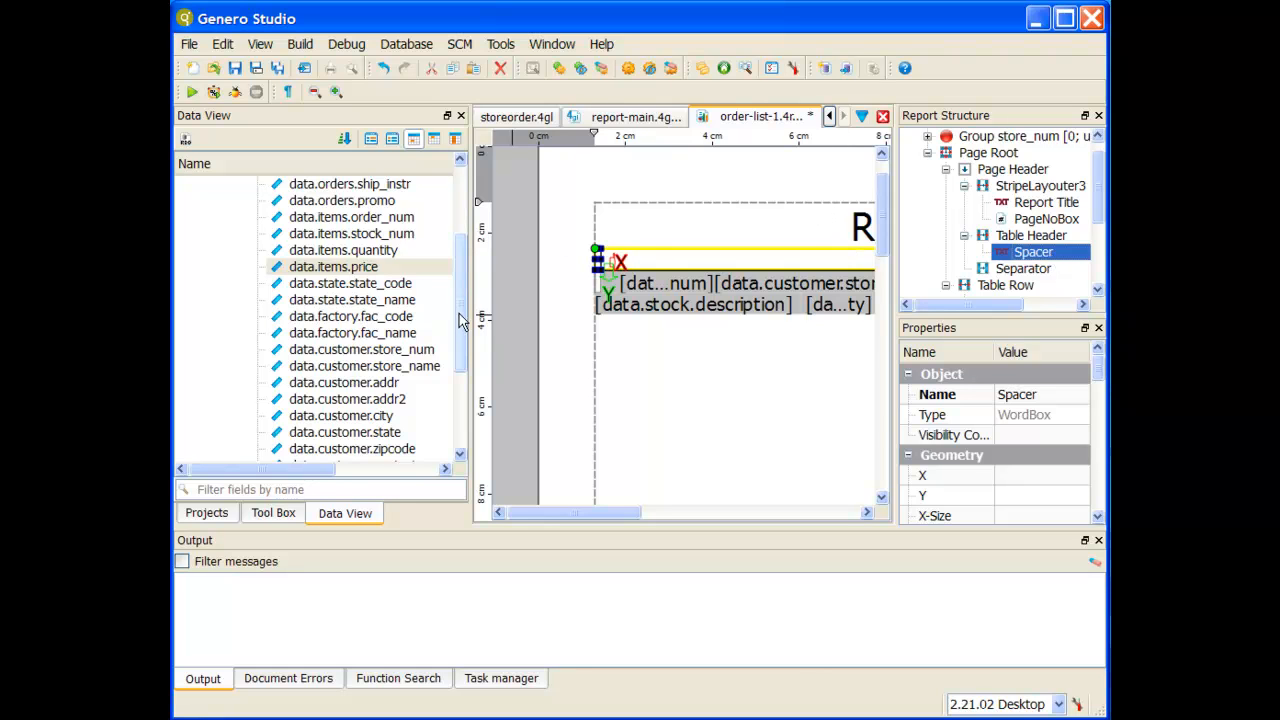
Insert data.customer.store_num as a column title after the Spacer in the Table Header, and check it against its Table Row value
{"action": "left_click", "coordinate": [436, 138]}
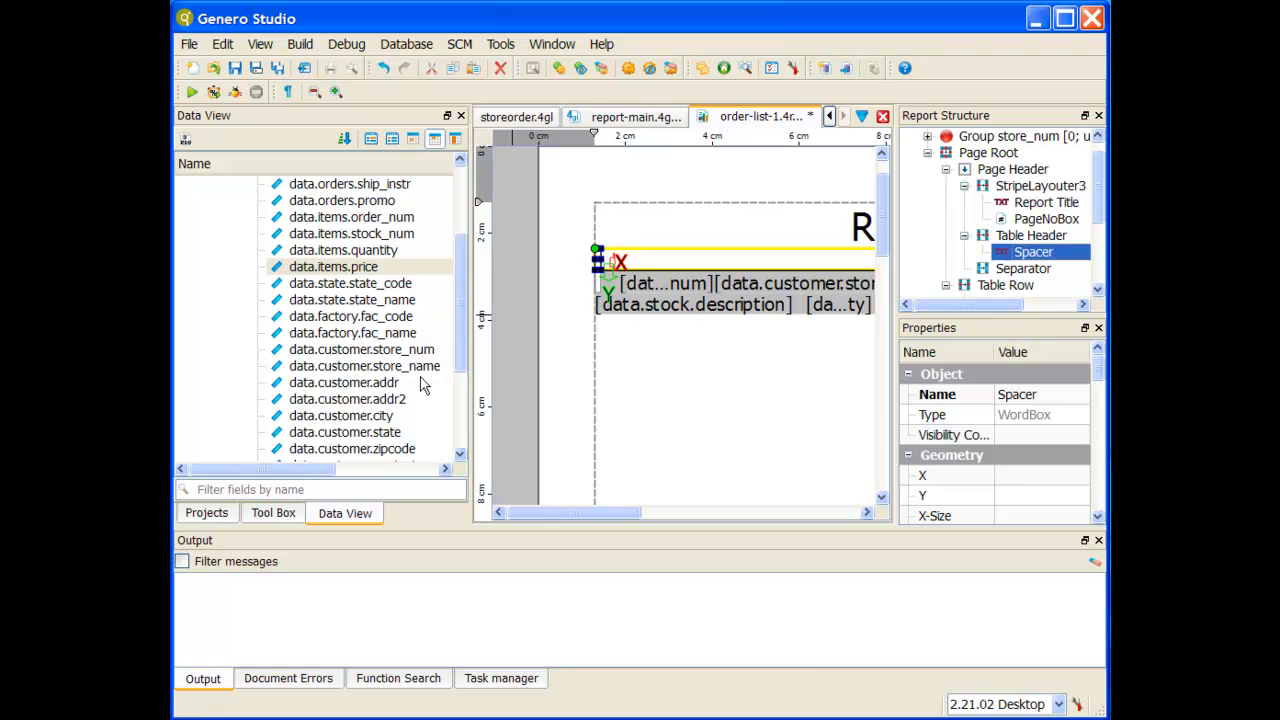
{"action": "left_click_drag", "start_coordinate": [461, 346], "coordinate": [450, 394]}
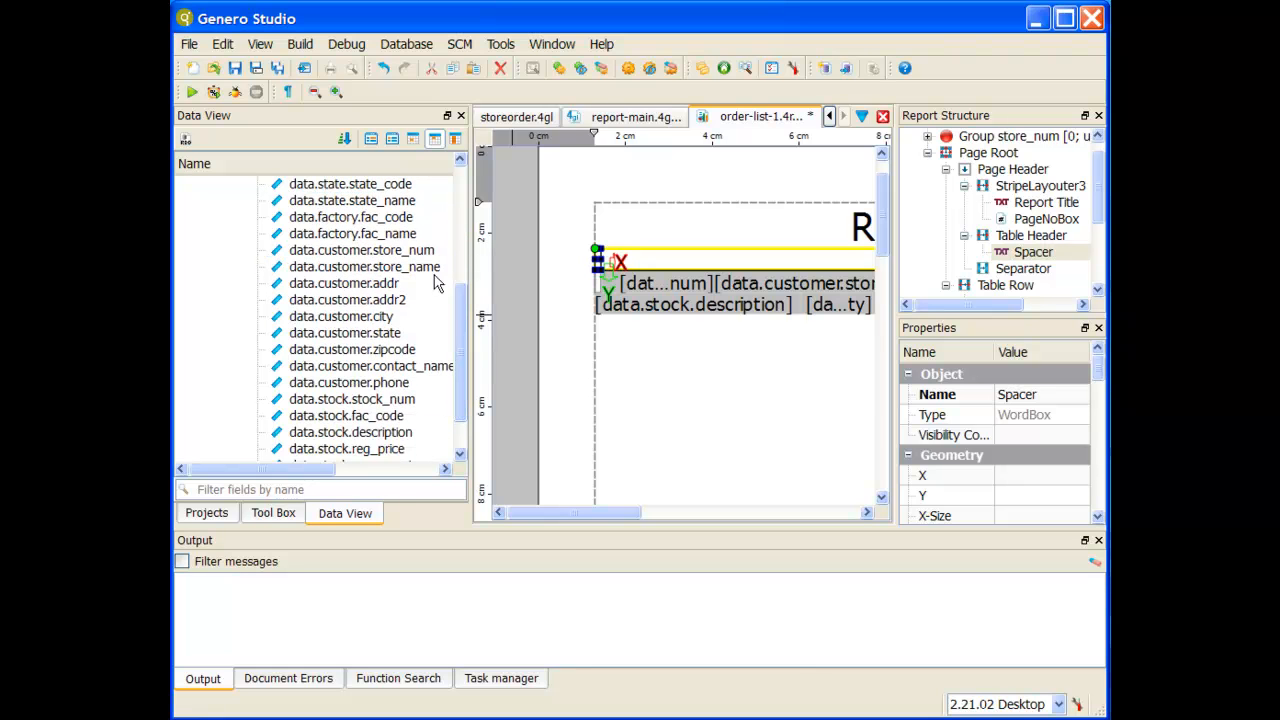
{"action": "left_click", "coordinate": [391, 258]}
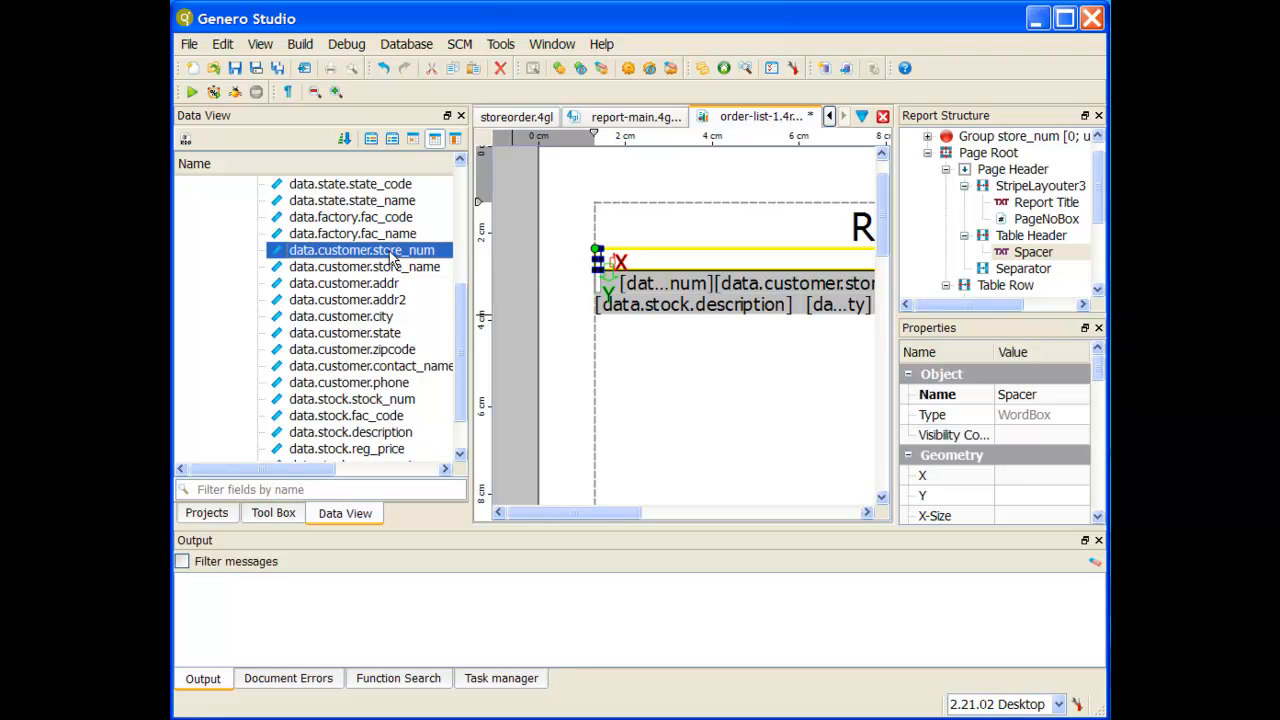
{"action": "left_click_drag", "start_coordinate": [391, 258], "coordinate": [632, 263]}
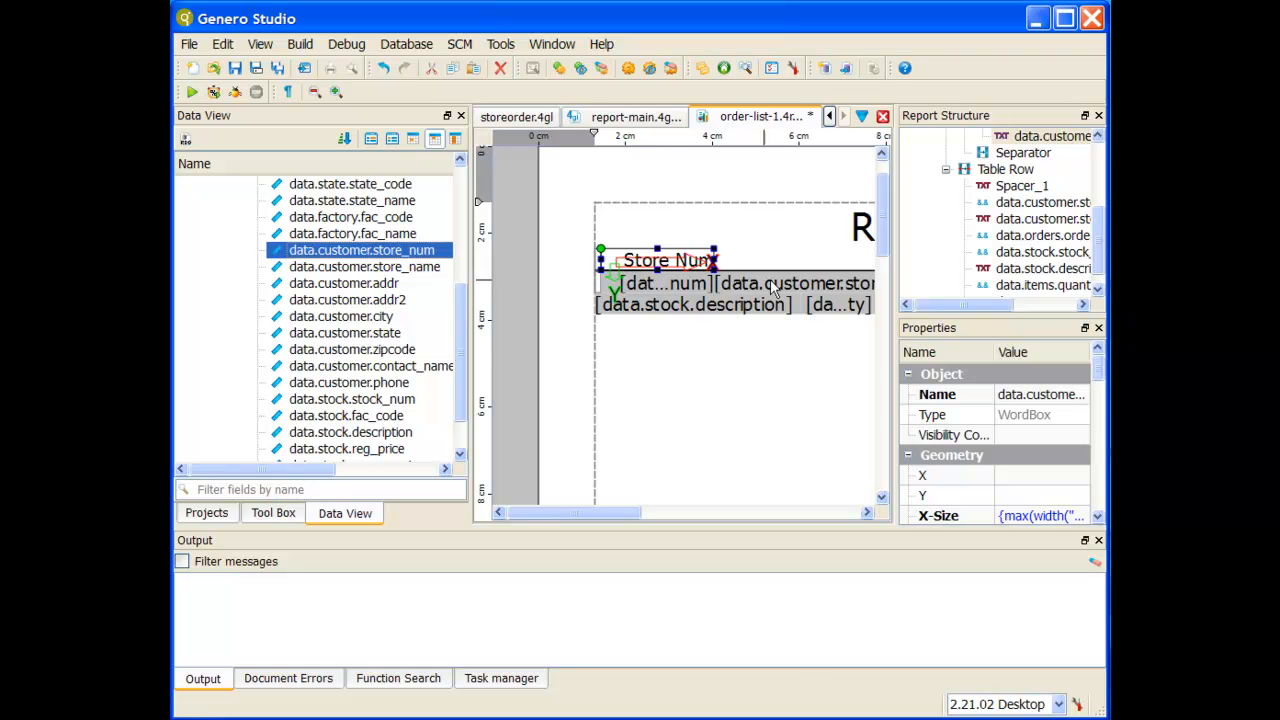
{"action": "left_click", "coordinate": [716, 296]}
{"action": "left_click", "coordinate": [686, 262]}
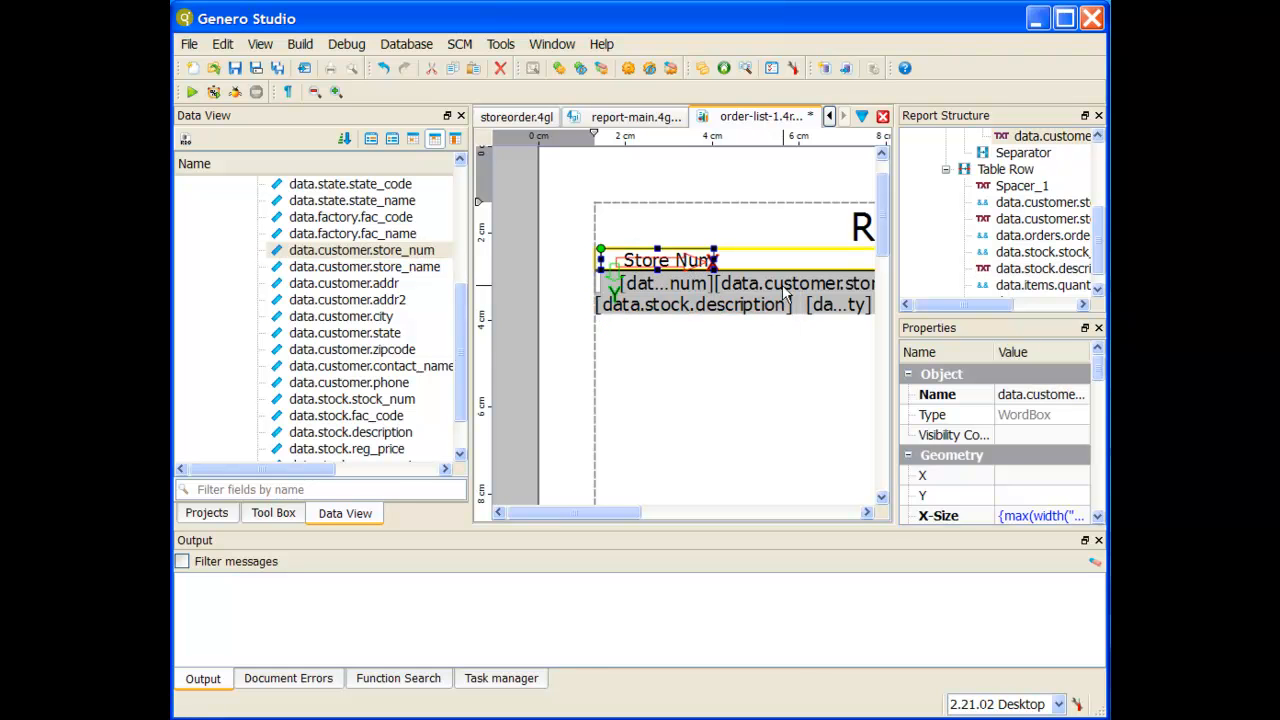
{"action": "left_click", "coordinate": [688, 287]}
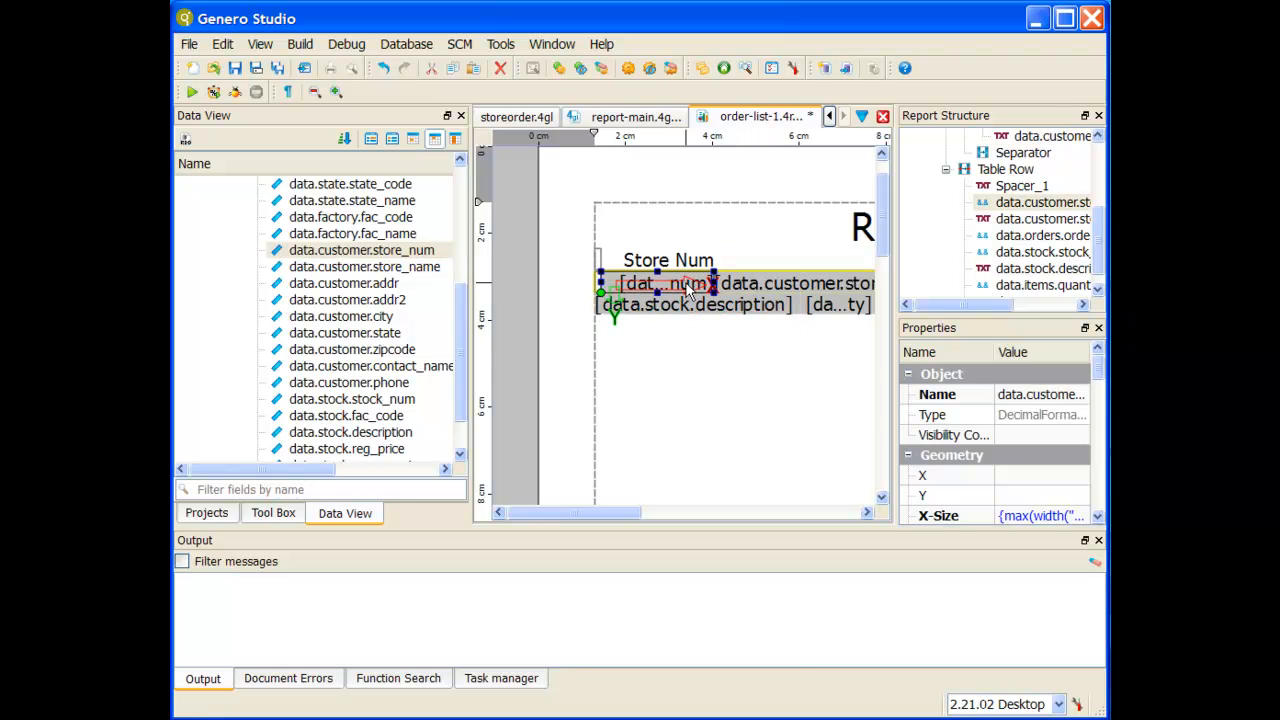
Add data.customer.store_name as a column title in the Table Header after the store number title, and widen the Report Structure view
{"action": "left_click", "coordinate": [688, 261]}
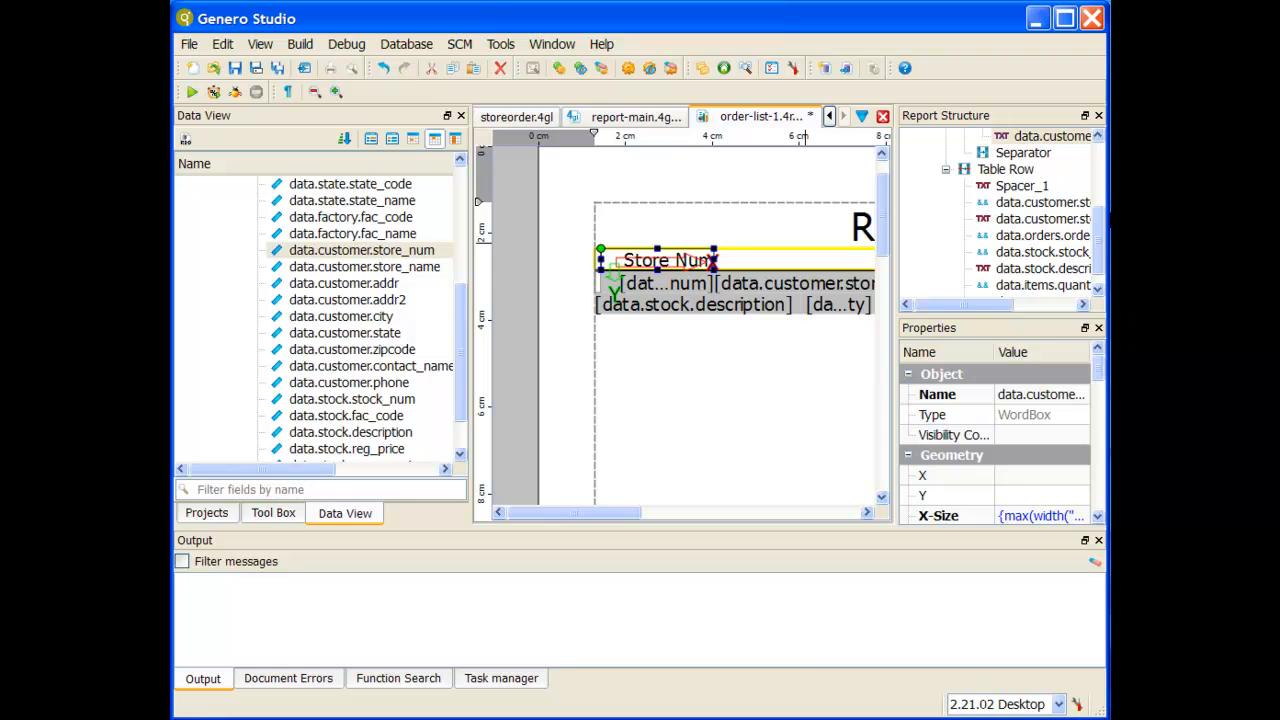
{"action": "scroll", "coordinate": [1100, 214], "scroll_direction": "up", "scroll_amount": 2}
{"action": "left_click", "coordinate": [1028, 188]}
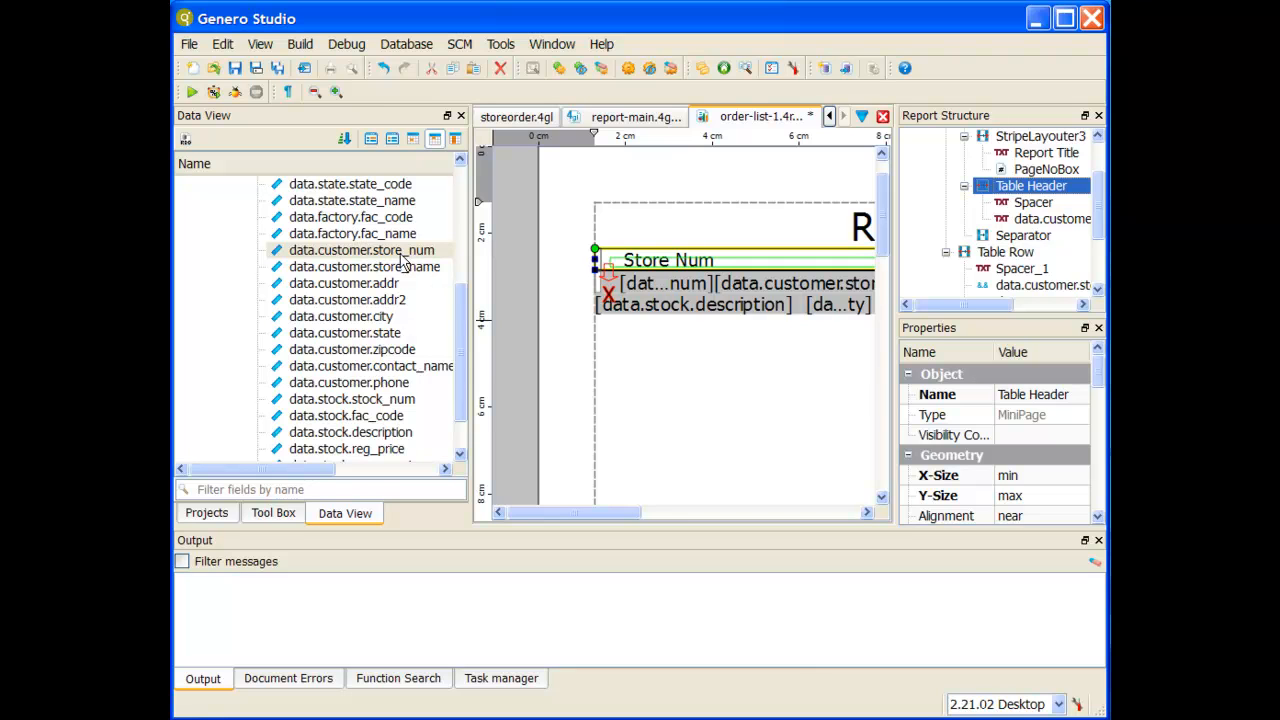
{"action": "double_click", "coordinate": [405, 270]}
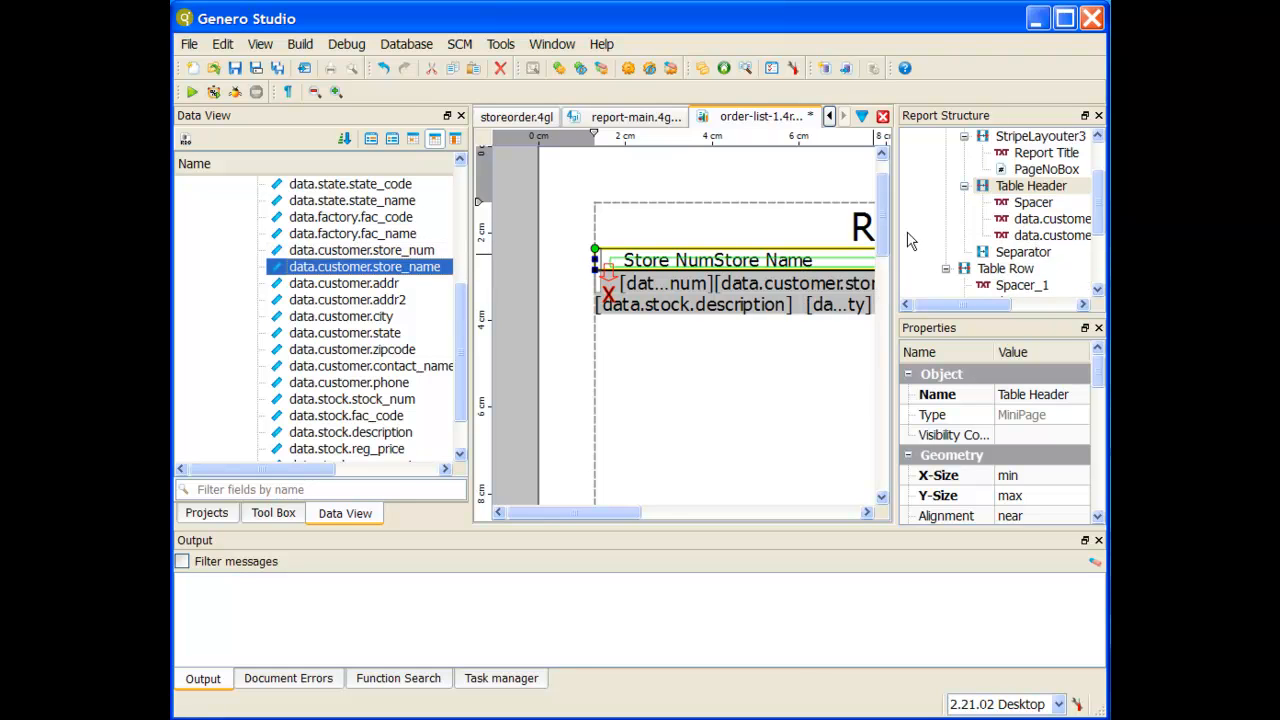
{"action": "left_click", "coordinate": [1052, 235]}
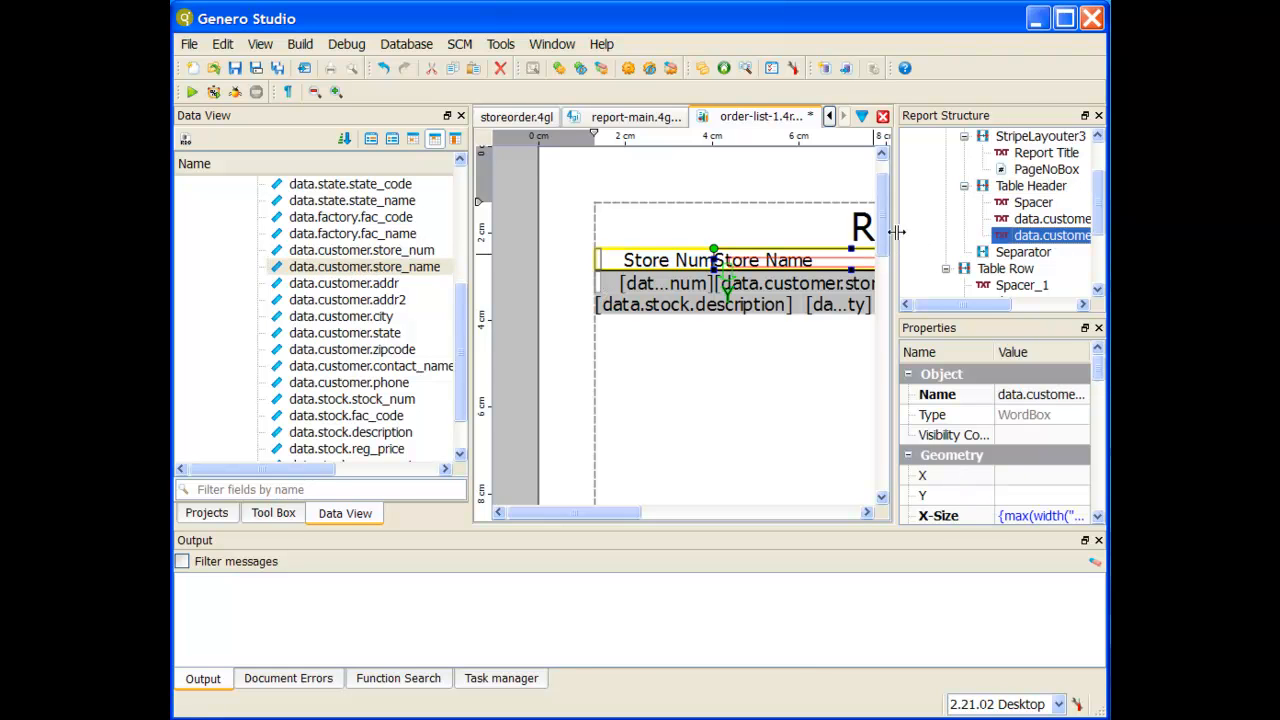
{"action": "left_click_drag", "start_coordinate": [897, 233], "coordinate": [764, 212]}
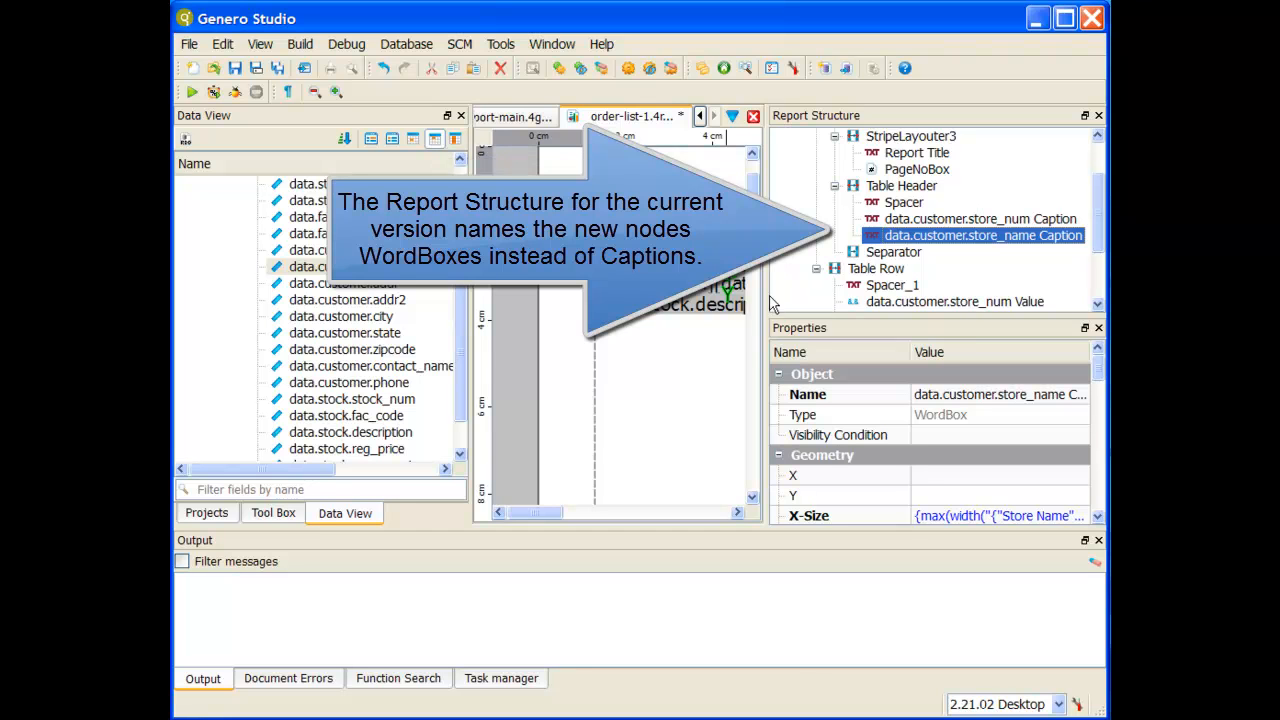
Add data.orders.order_num, data.stock.stock_num and data.stock.description as column titles at the end of the Table Header
{"action": "left_click", "coordinate": [907, 185]}
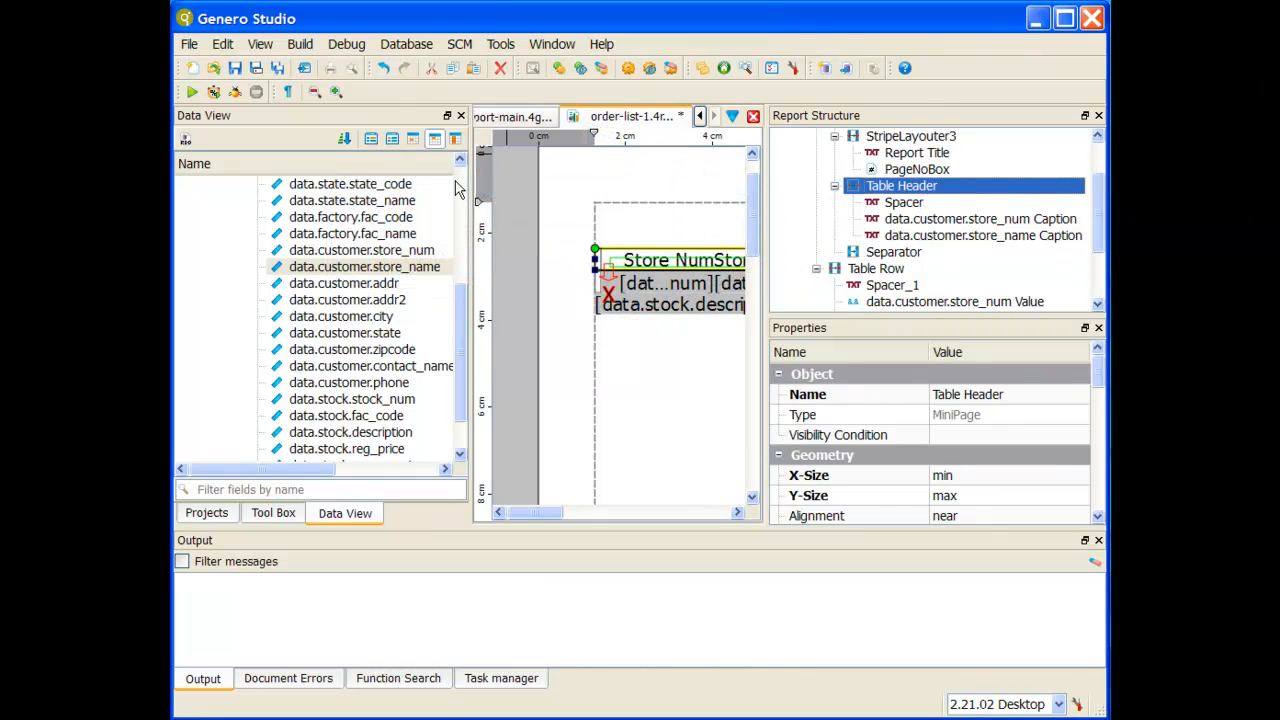
{"action": "scroll", "coordinate": [432, 250], "scroll_direction": "up", "scroll_amount": 4}
{"action": "double_click", "coordinate": [403, 219]}
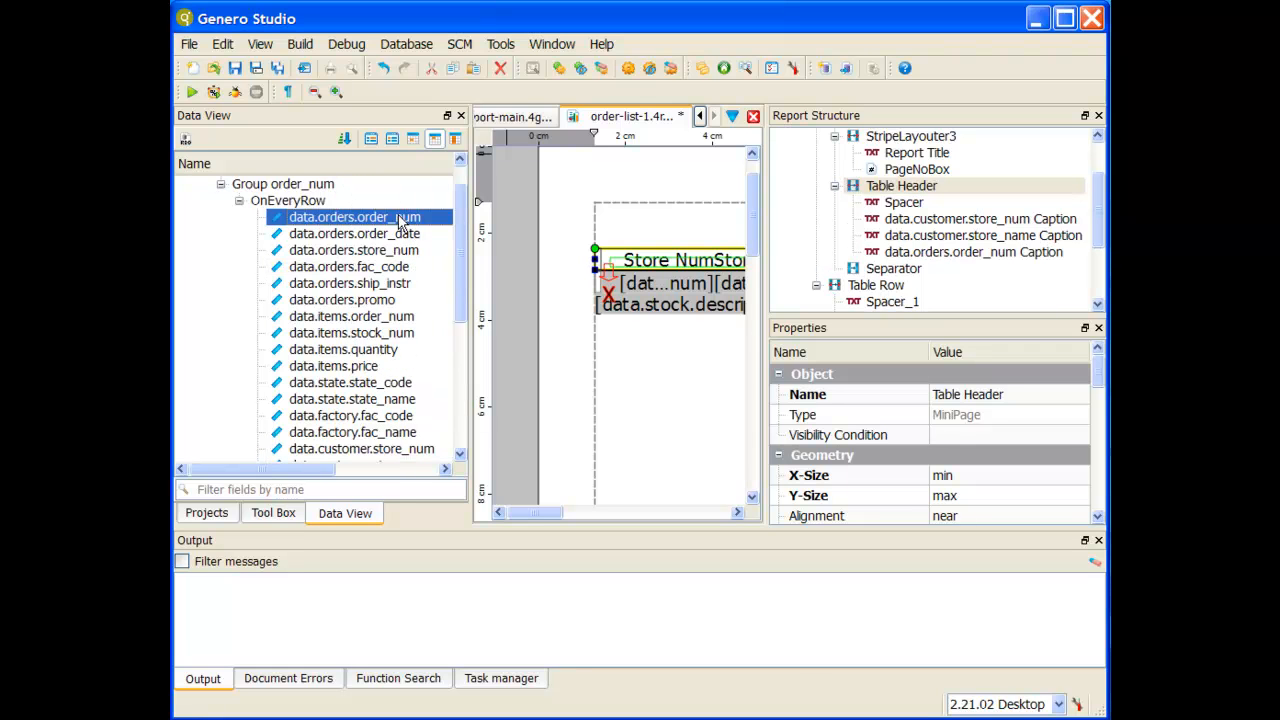
{"action": "scroll", "coordinate": [400, 225], "scroll_direction": "down", "scroll_amount": 2}
{"action": "scroll", "coordinate": [385, 298], "scroll_direction": "down", "scroll_amount": 2}
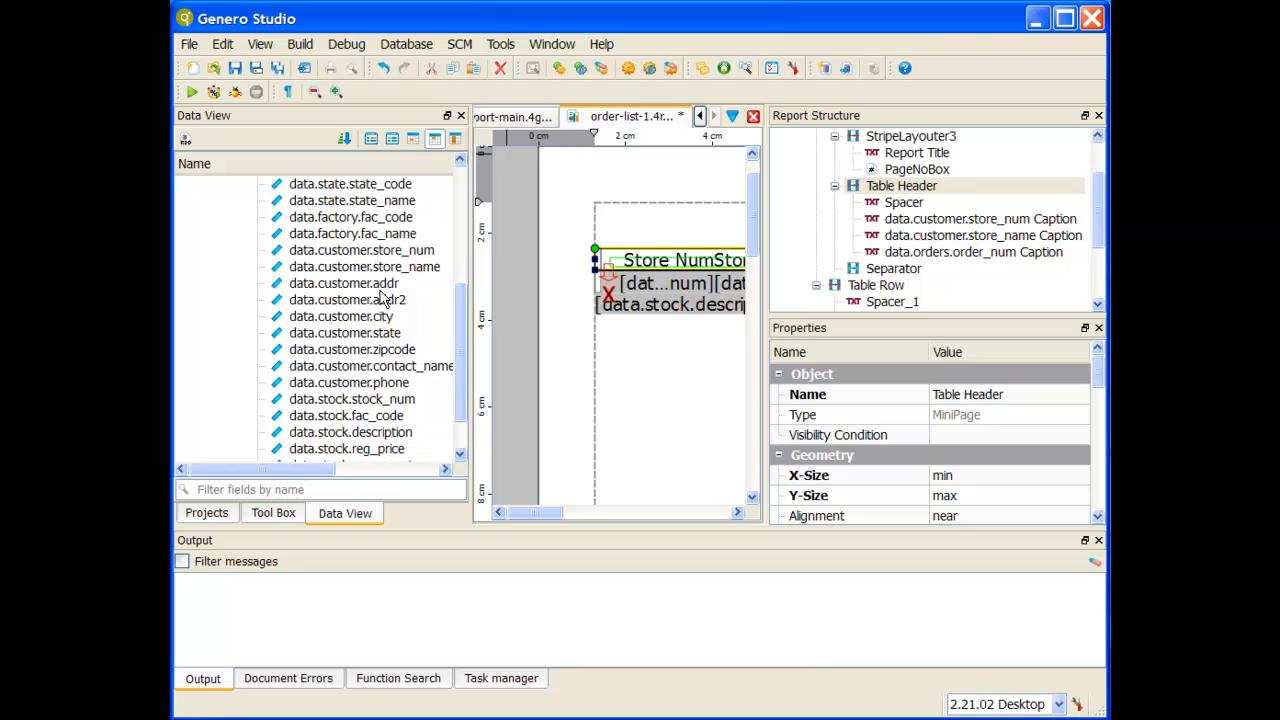
{"action": "double_click", "coordinate": [362, 408]}
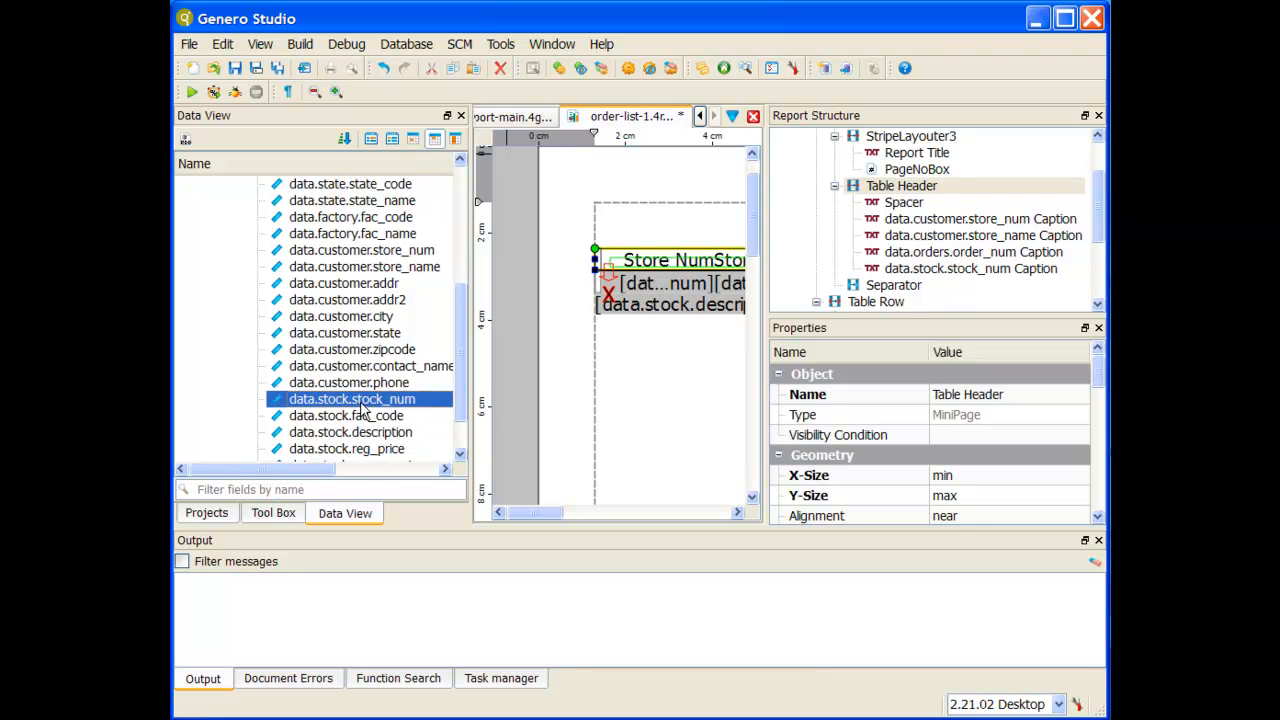
{"action": "double_click", "coordinate": [362, 432]}
Add data.items.quantity and data.items.price as column titles in the Table Header after the stock description title
{"action": "scroll", "coordinate": [380, 352], "scroll_direction": "up", "scroll_amount": 3}
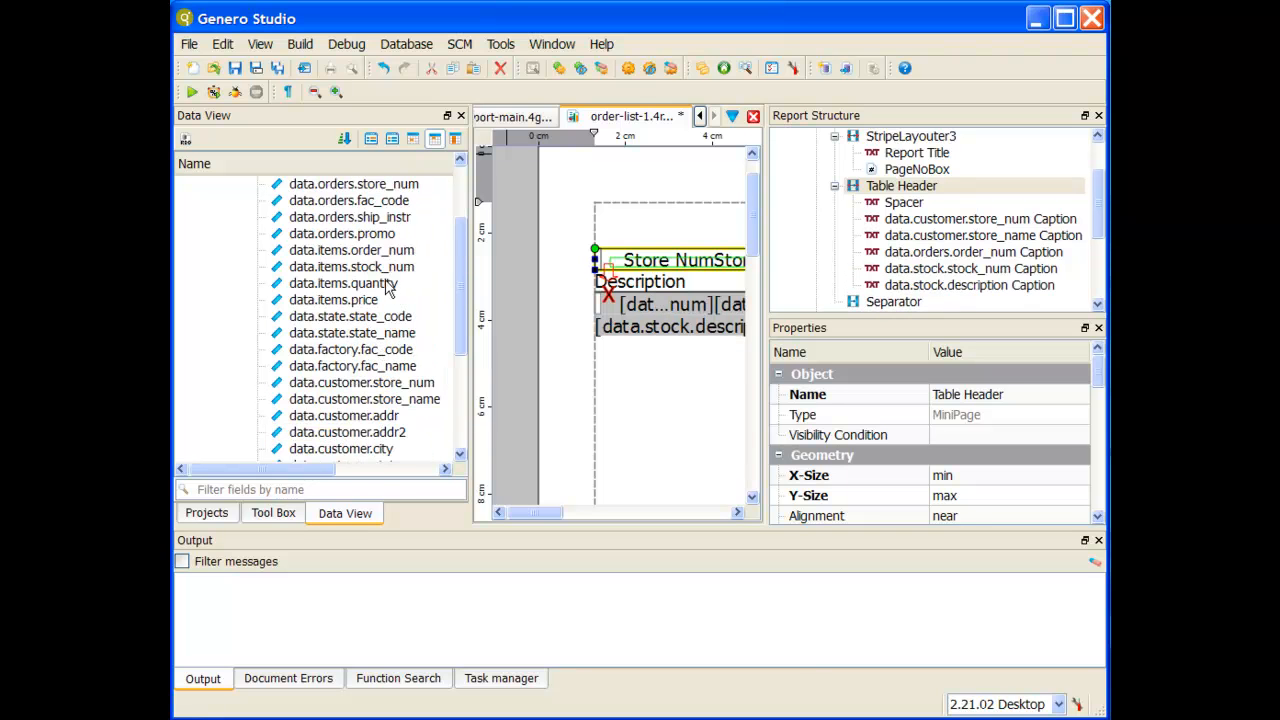
{"action": "double_click", "coordinate": [375, 284]}
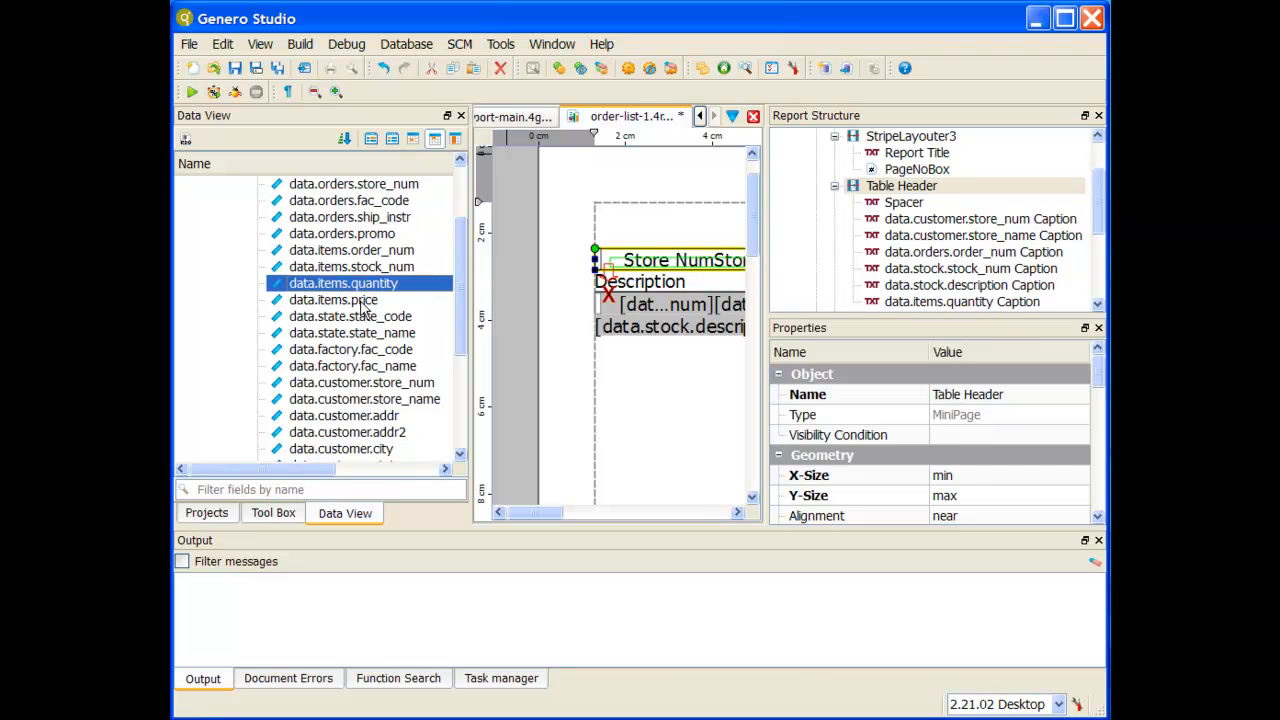
{"action": "double_click", "coordinate": [361, 301]}
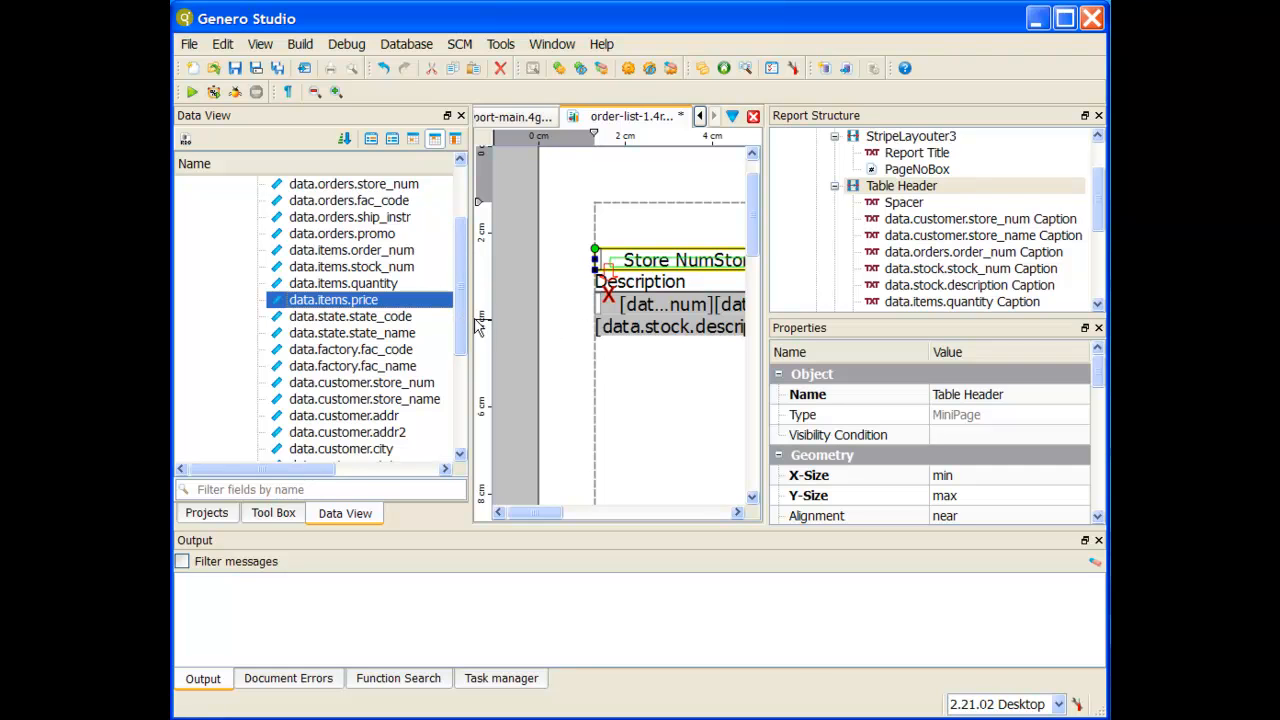
Enlarge the report design area and examine how the column titles and row values fit across the full page width
{"action": "left_click_drag", "start_coordinate": [468, 317], "coordinate": [185, 282]}
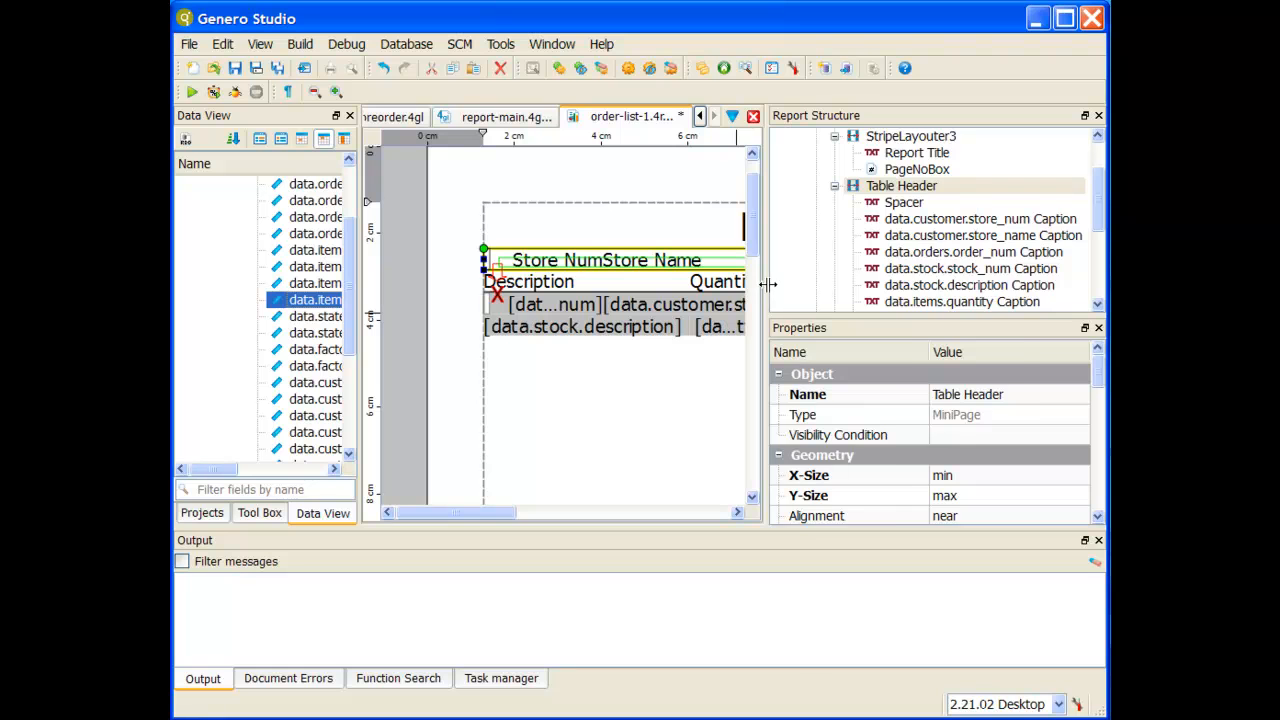
{"action": "left_click_drag", "start_coordinate": [766, 285], "coordinate": [895, 287]}
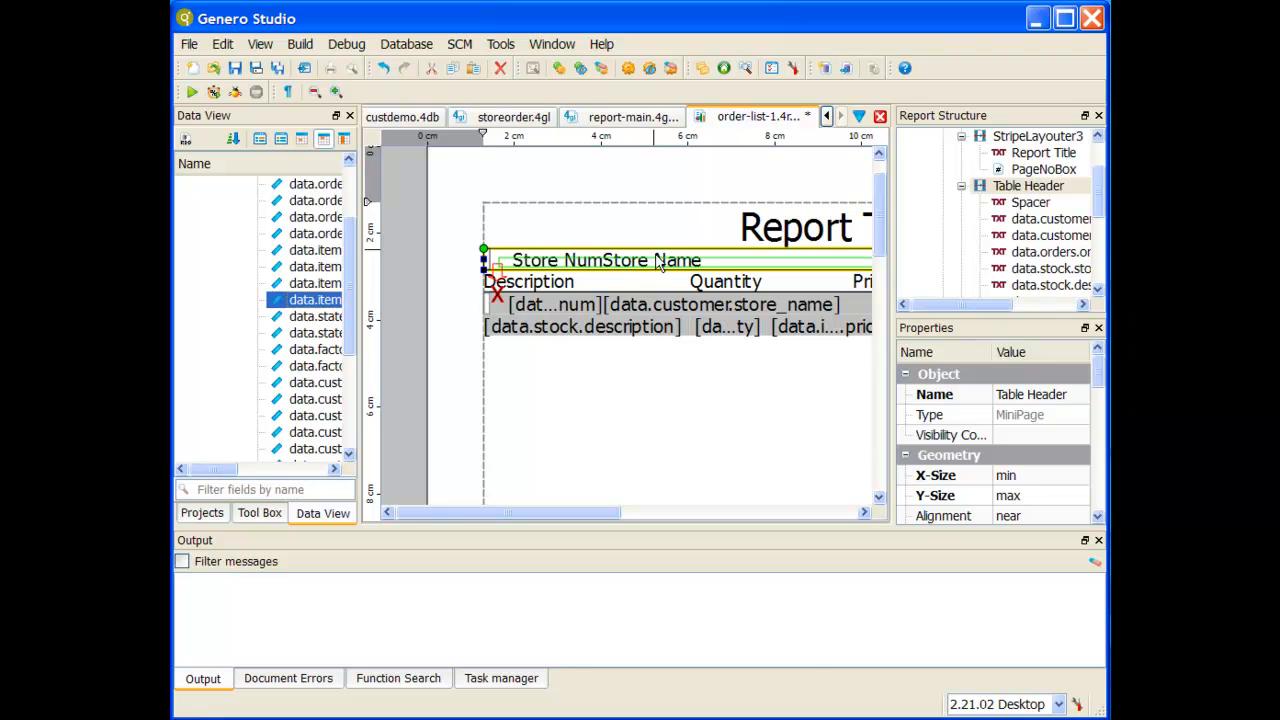
{"action": "scroll", "coordinate": [636, 334], "scroll_direction": "down", "scroll_amount": 2}
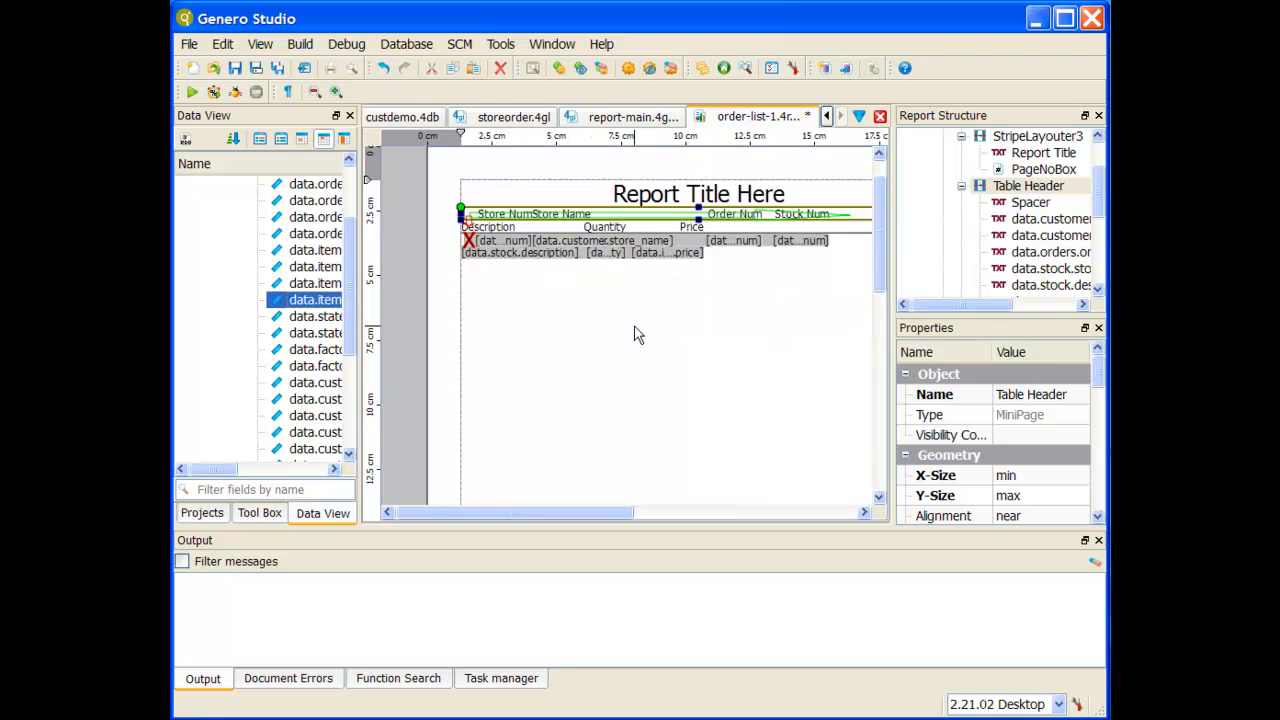
{"action": "scroll", "coordinate": [606, 294], "scroll_direction": "up", "scroll_amount": 2}
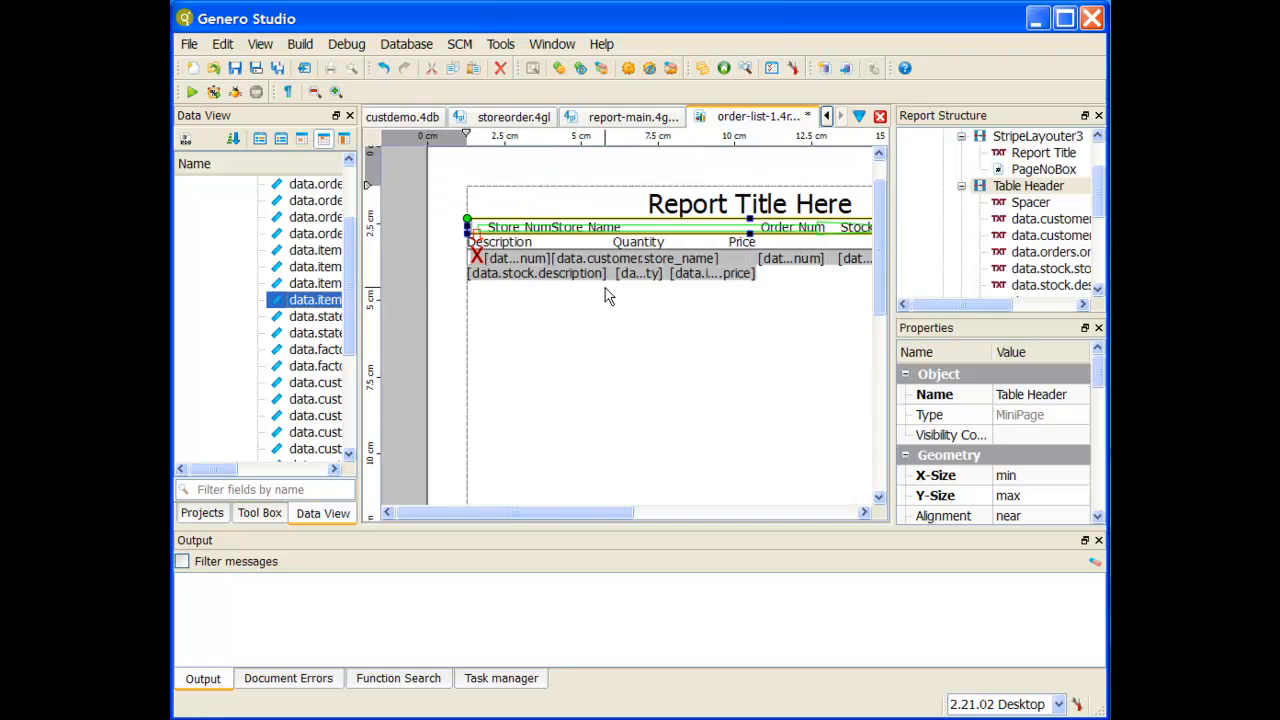
{"action": "scroll", "coordinate": [607, 295], "scroll_direction": "down", "scroll_amount": 1}
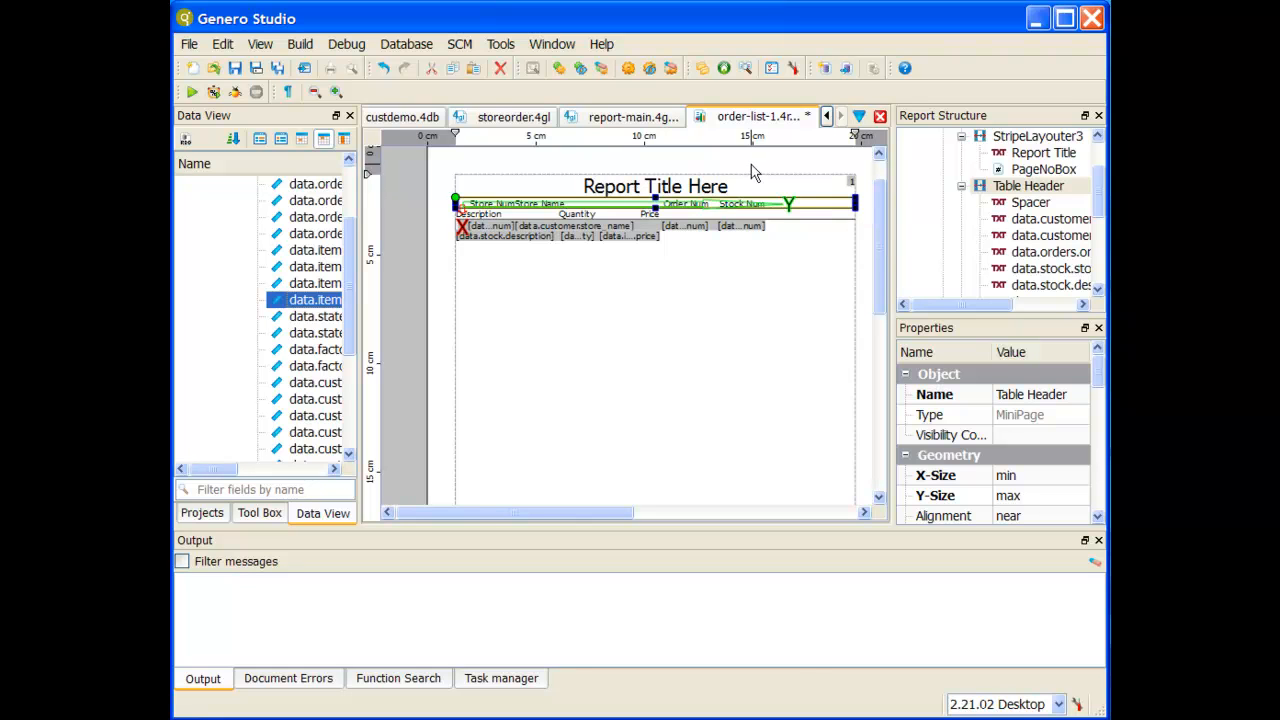
Configure the report's paper settings to the standard letter page size in landscape orientation
{"action": "left_click", "coordinate": [190, 45]}
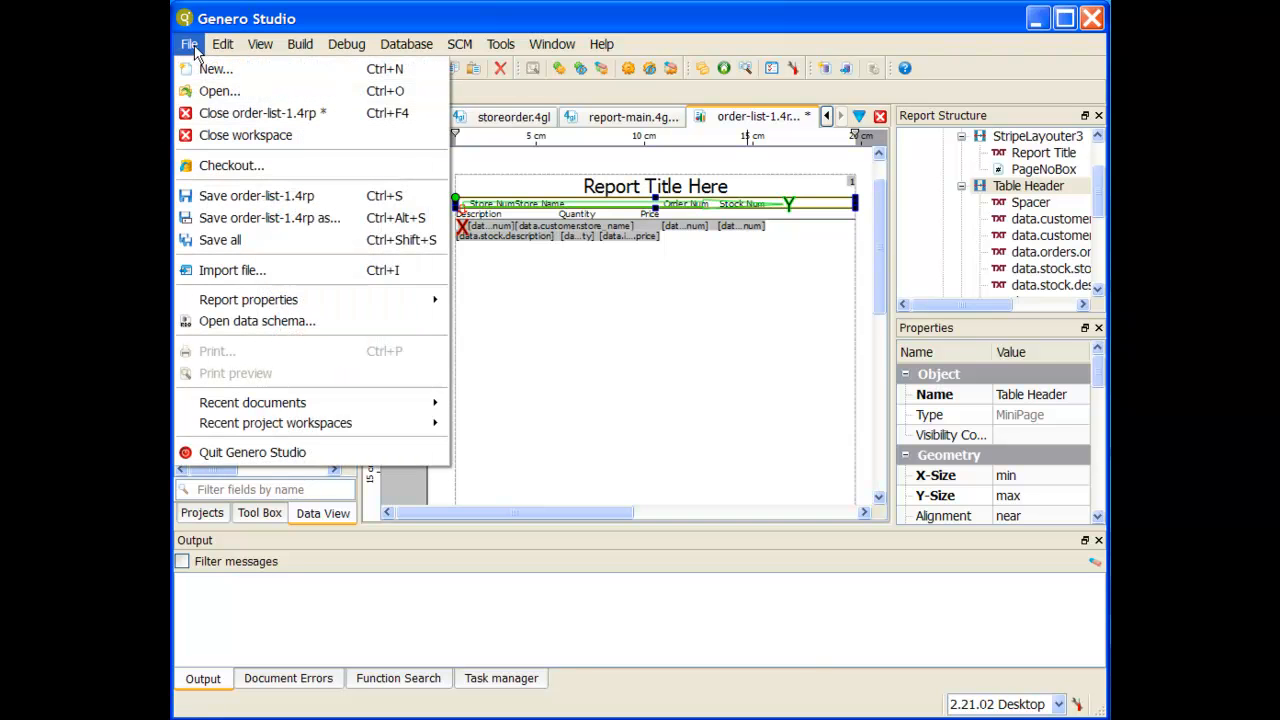
{"action": "mouse_move", "coordinate": [260, 300]}
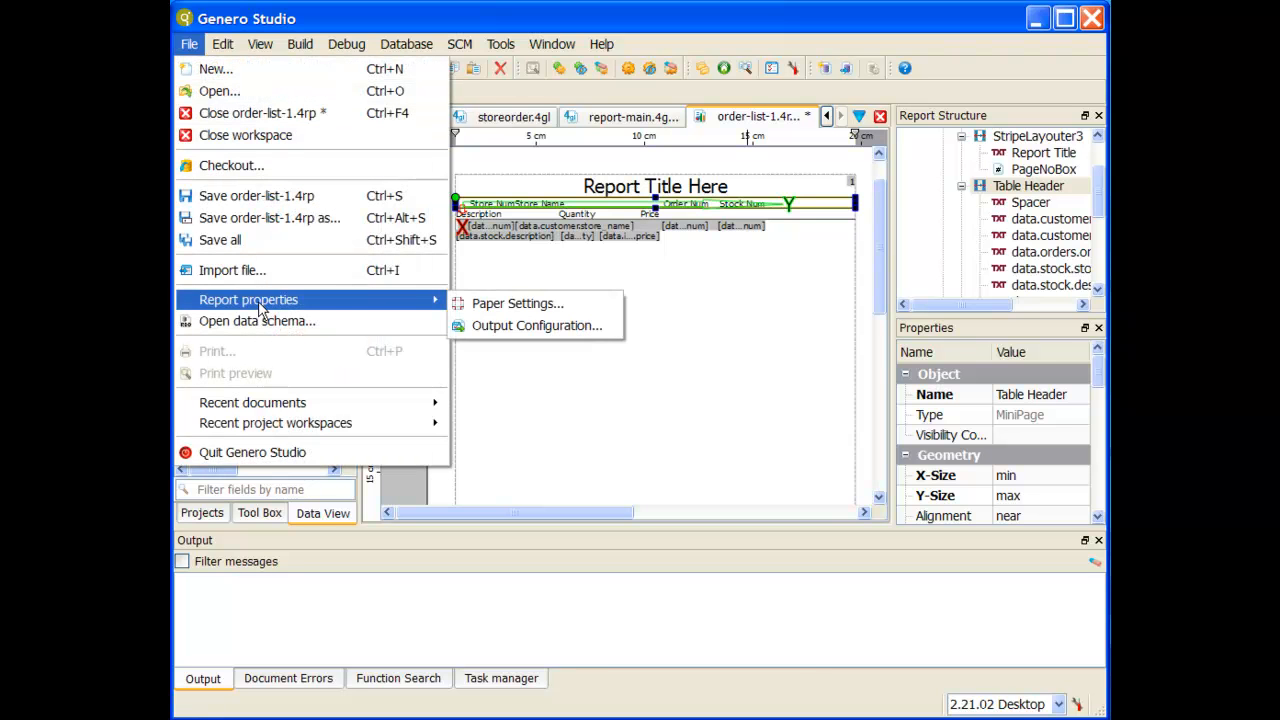
{"action": "left_click", "coordinate": [515, 304]}
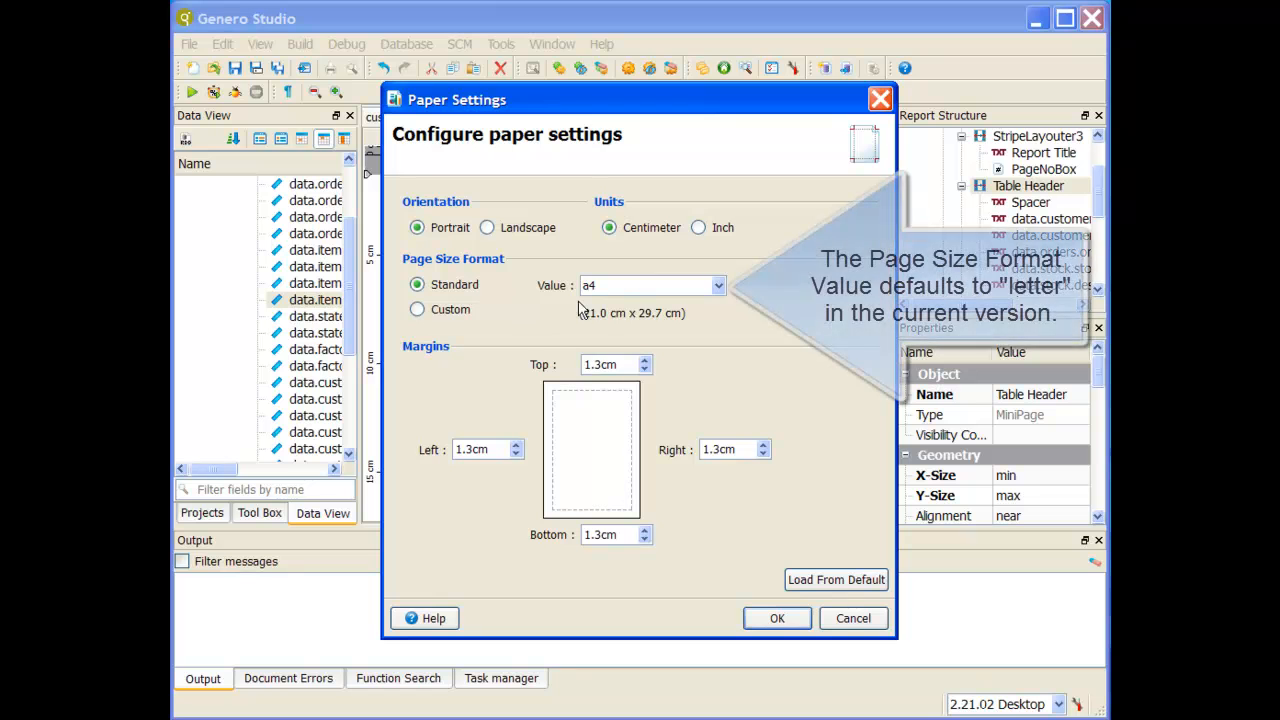
{"action": "left_click", "coordinate": [658, 288]}
{"action": "scroll", "coordinate": [660, 318], "scroll_direction": "down", "scroll_amount": 5}
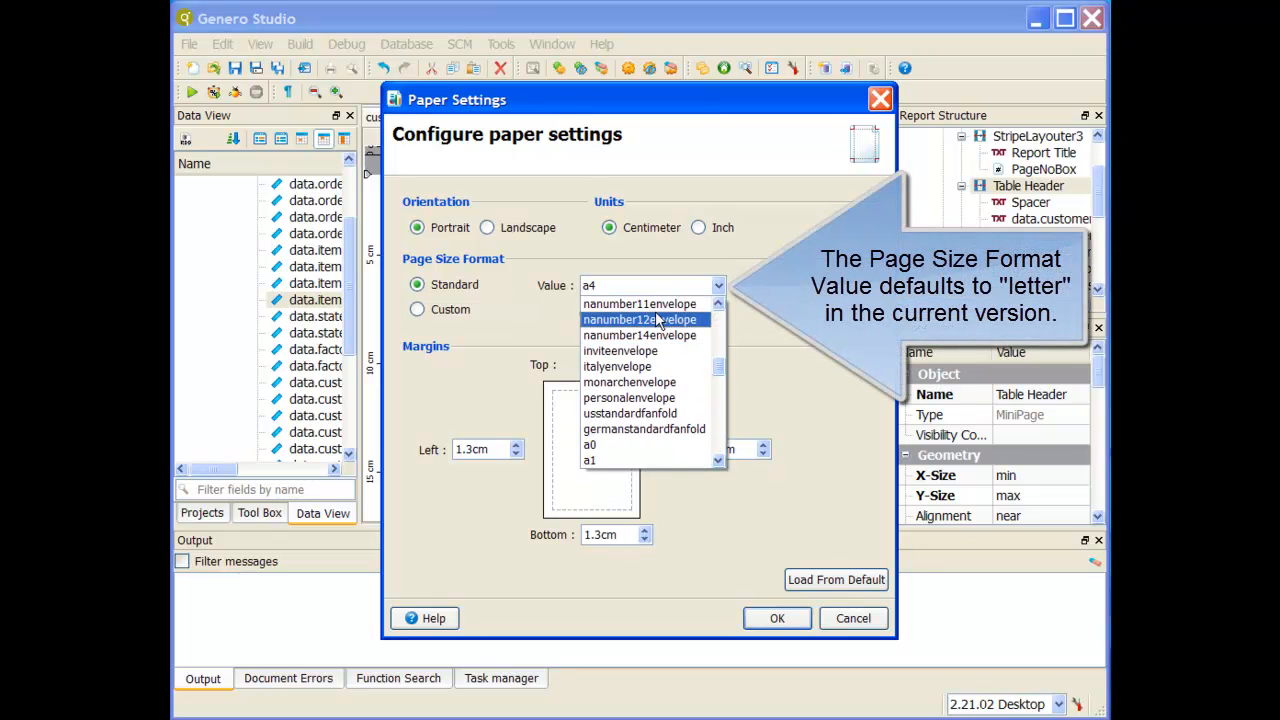
{"action": "scroll", "coordinate": [658, 320], "scroll_direction": "up", "scroll_amount": 5}
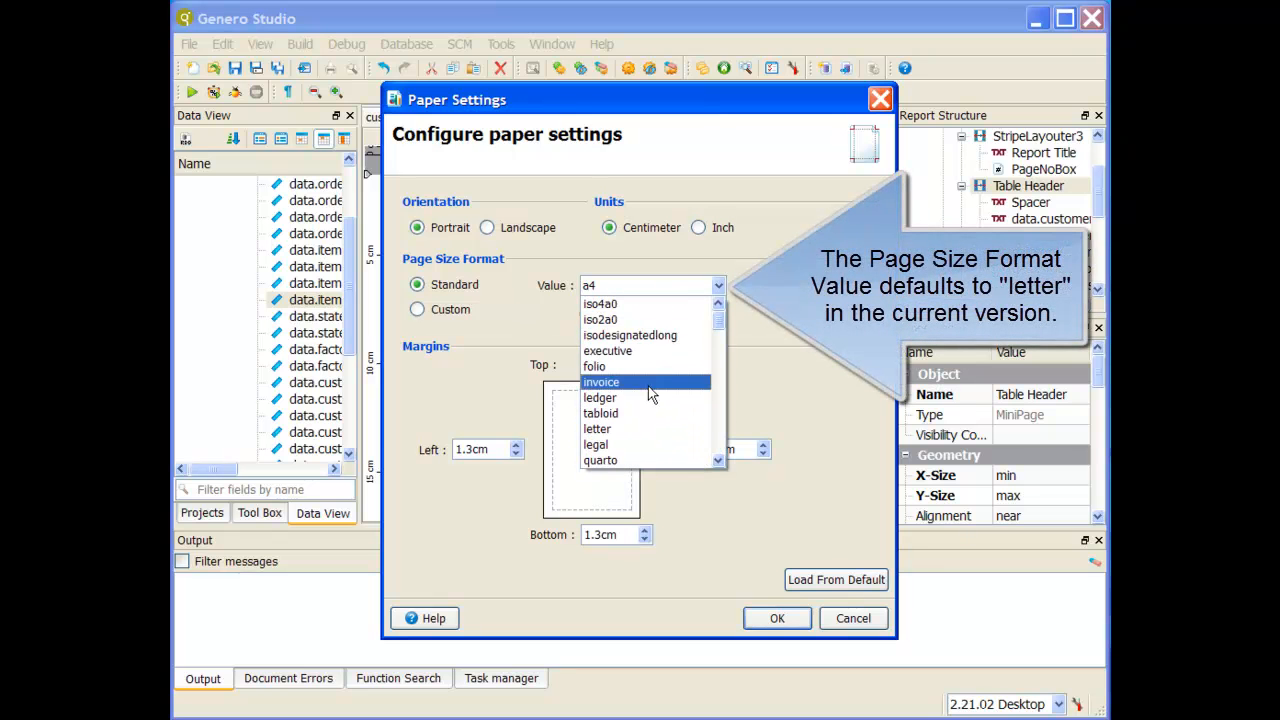
{"action": "left_click", "coordinate": [645, 429]}
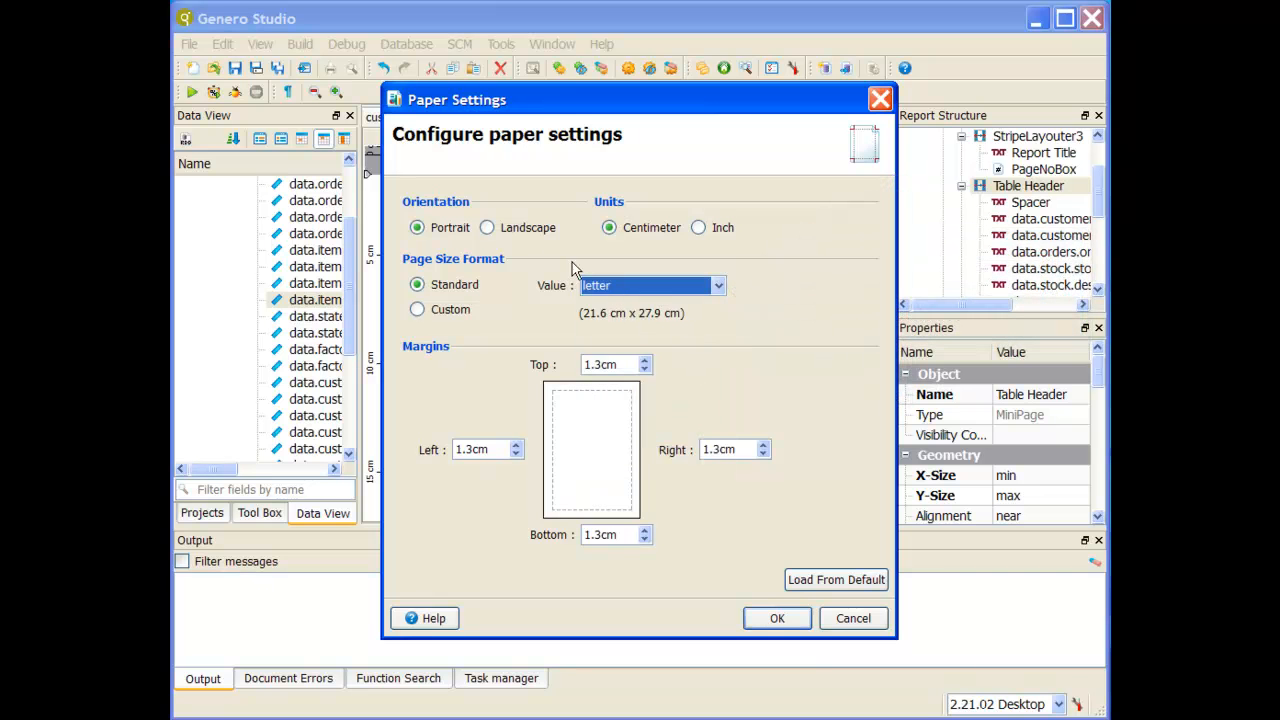
{"action": "left_click", "coordinate": [518, 229]}
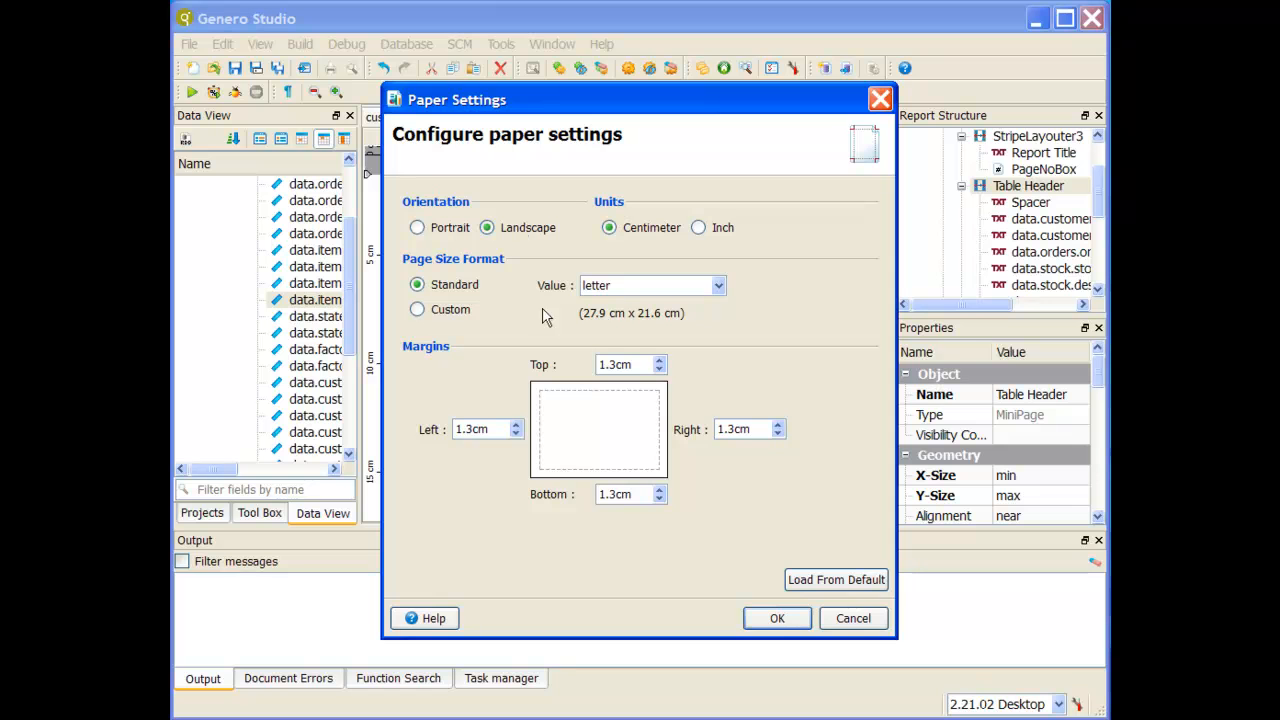
{"action": "left_click", "coordinate": [777, 619]}
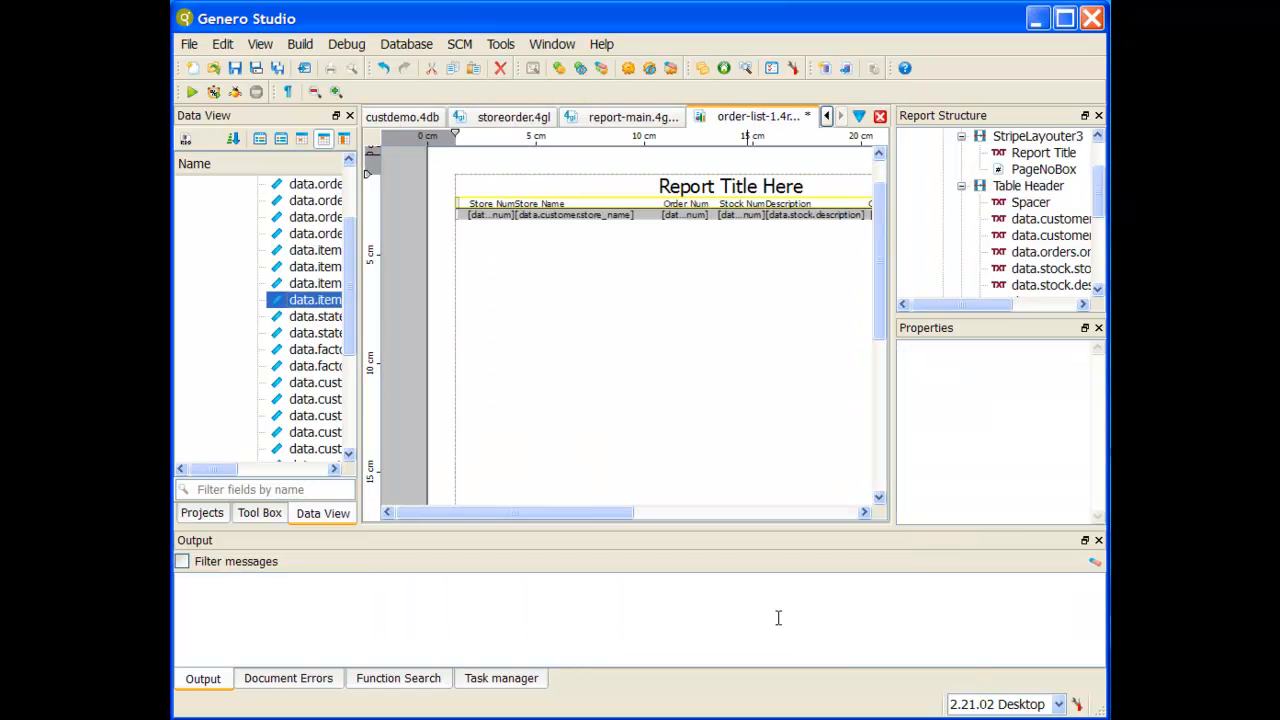
Review the landscape layout and the full Report Structure tree to compare the Table Header titles with the Table Row values
{"action": "mouse_move", "coordinate": [600, 512]}
{"action": "left_mouse_down"}
{"action": "mouse_move", "coordinate": [736, 512]}
{"action": "mouse_move", "coordinate": [617, 512]}
{"action": "left_mouse_up"}
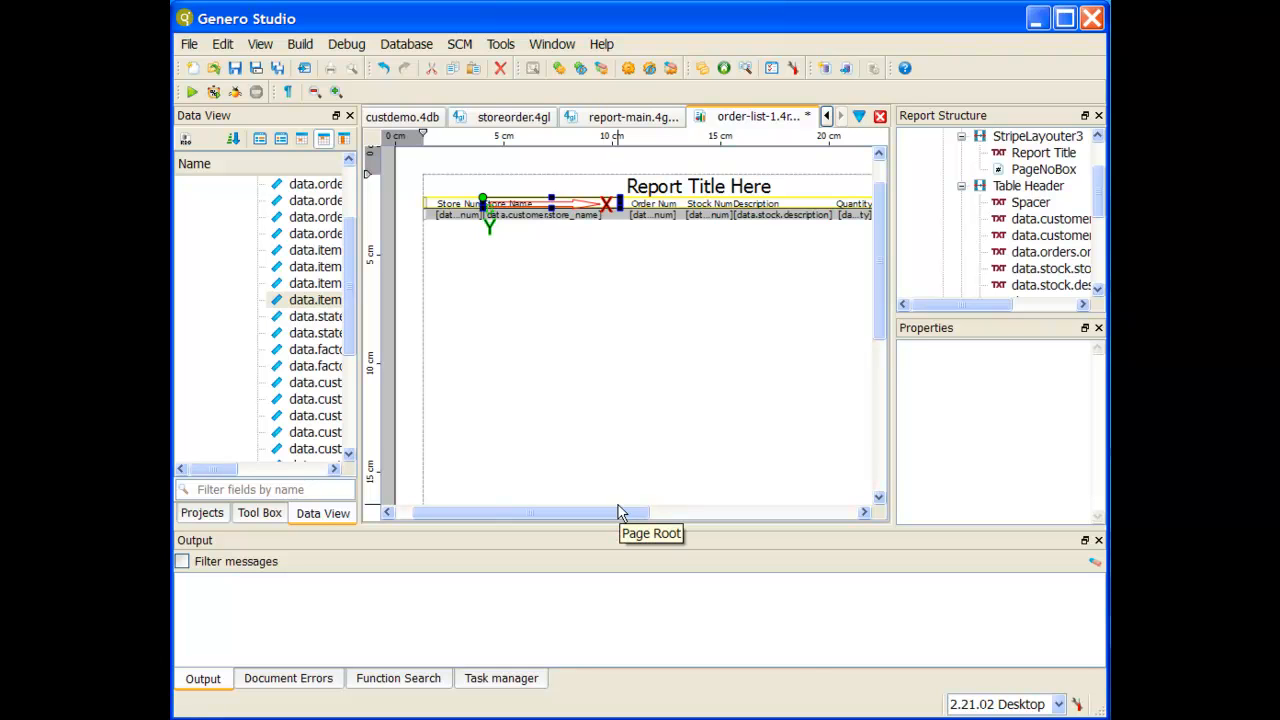
{"action": "double_click", "coordinate": [970, 117]}
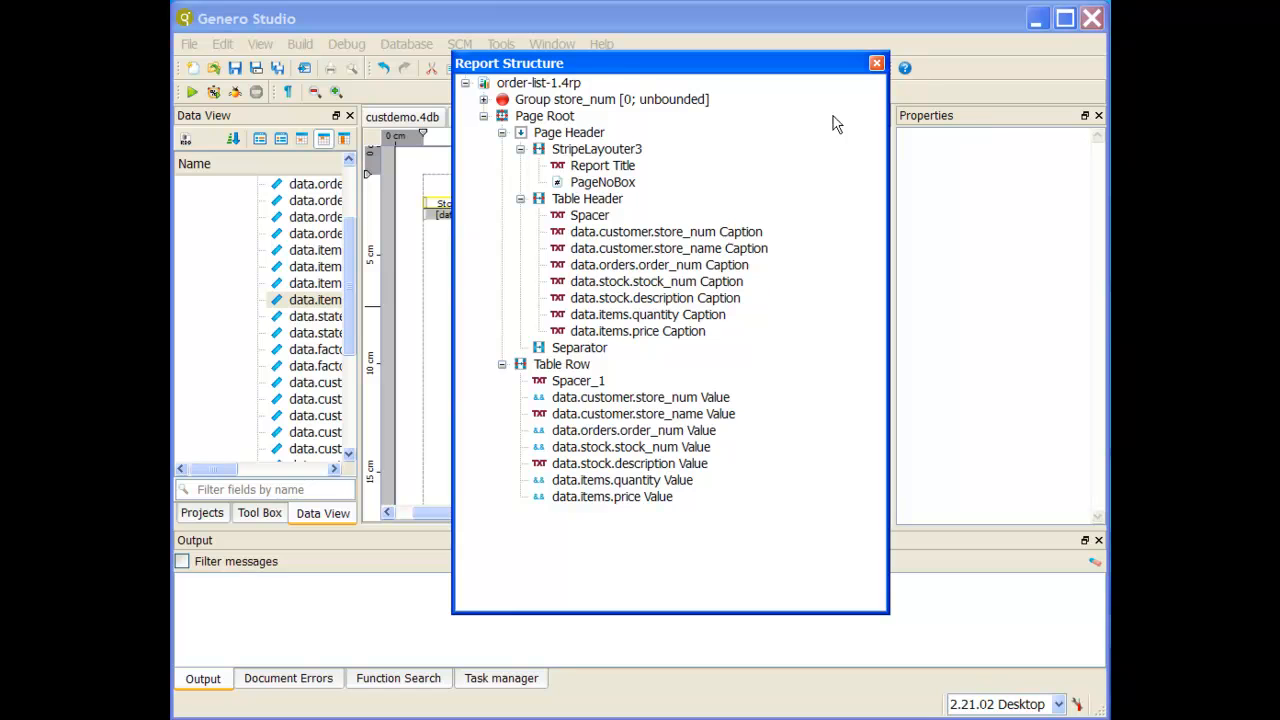
{"action": "double_click", "coordinate": [712, 68]}
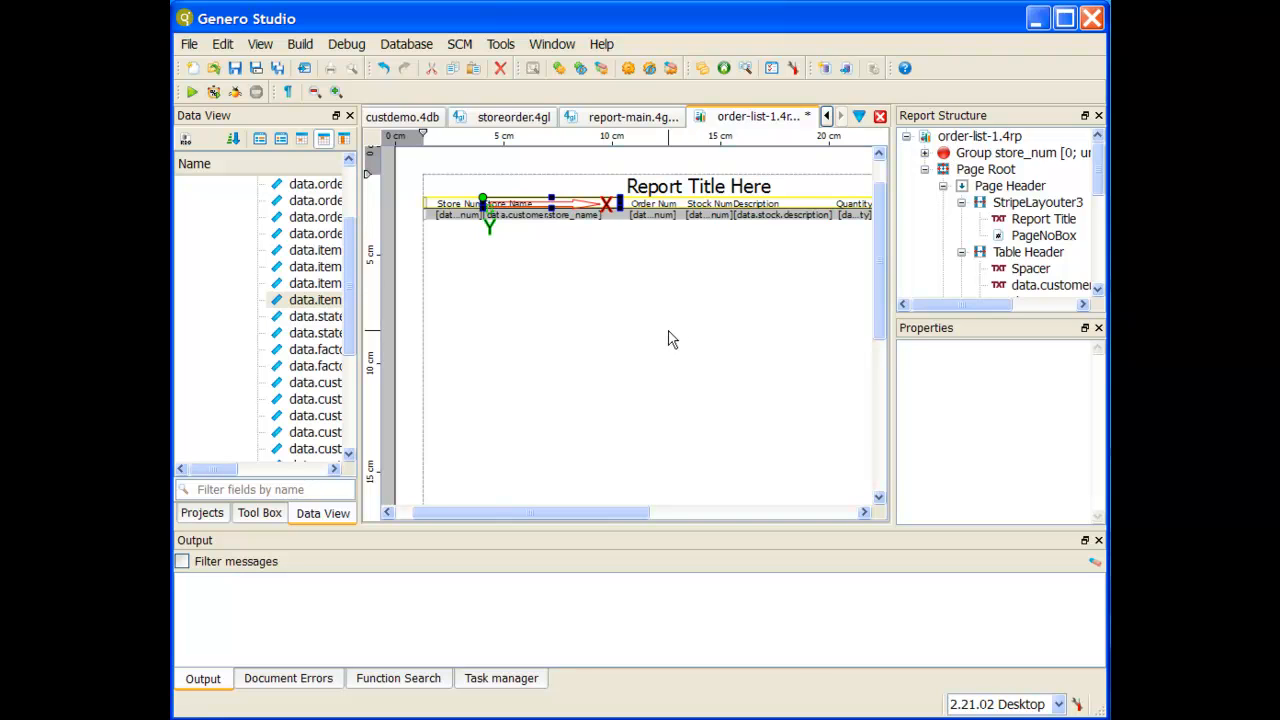
Detach the Report Structure view, expand the data groups and try to move Group store_num between the Page Header and the Table Row
{"action": "double_click", "coordinate": [991, 114]}
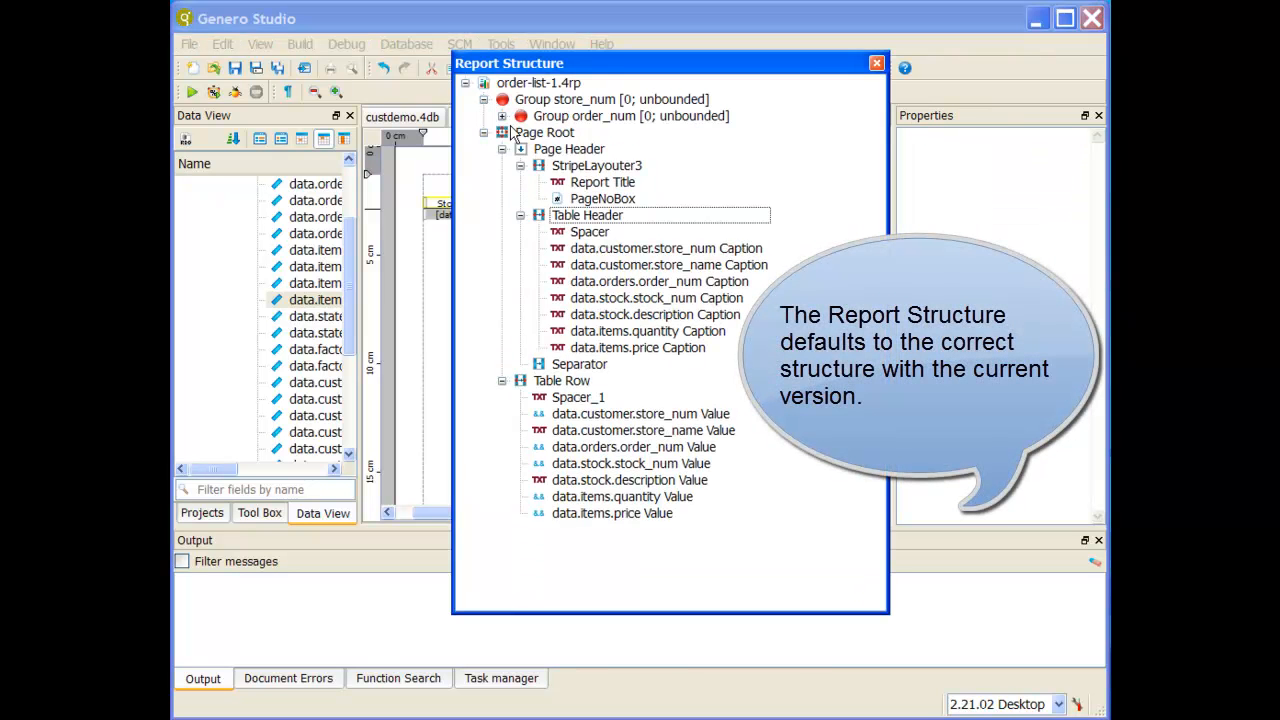
{"action": "left_click", "coordinate": [502, 116]}
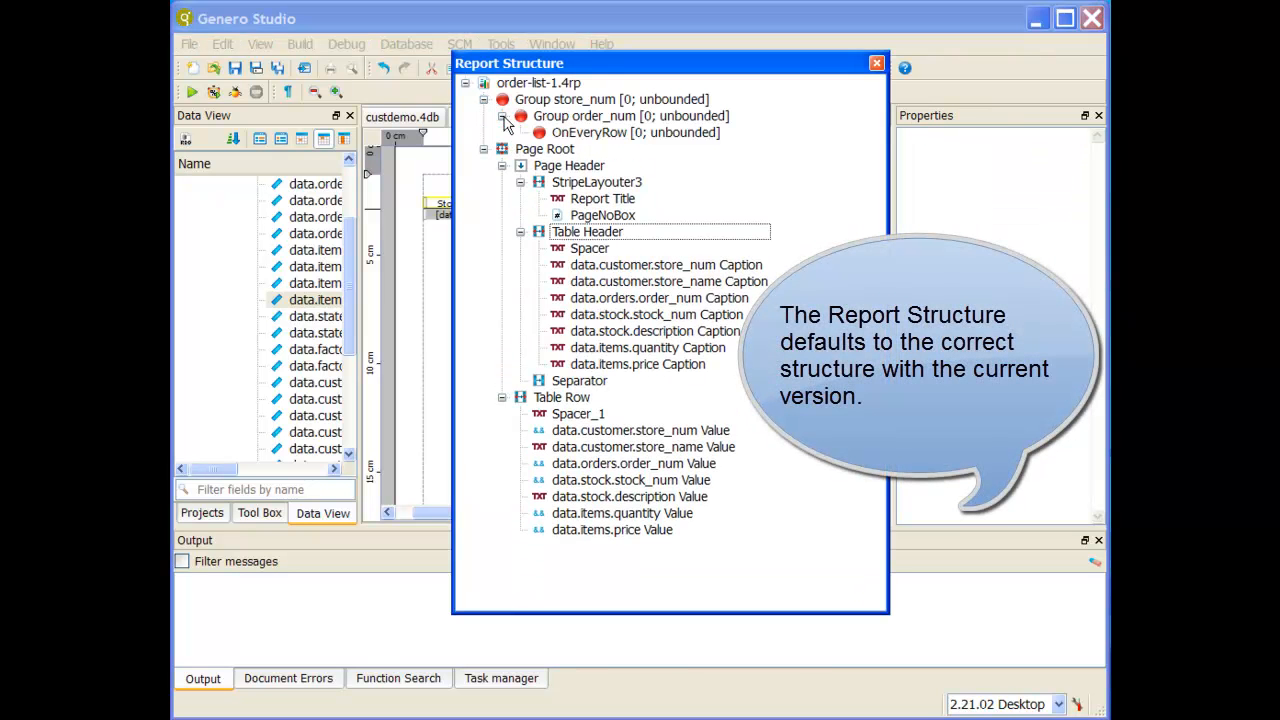
{"action": "left_click", "coordinate": [597, 104]}
{"action": "left_click_drag", "start_coordinate": [596, 104], "coordinate": [568, 395]}
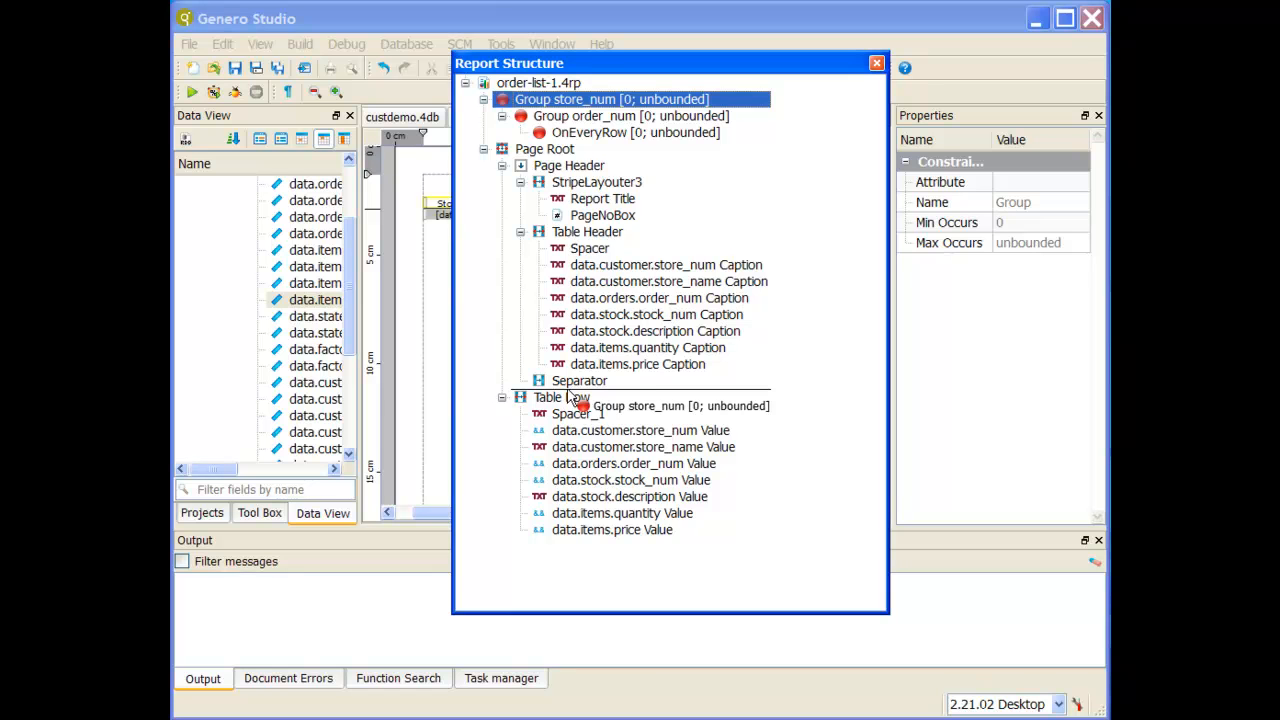
{"action": "left_click_drag", "start_coordinate": [568, 395], "coordinate": [568, 396]}
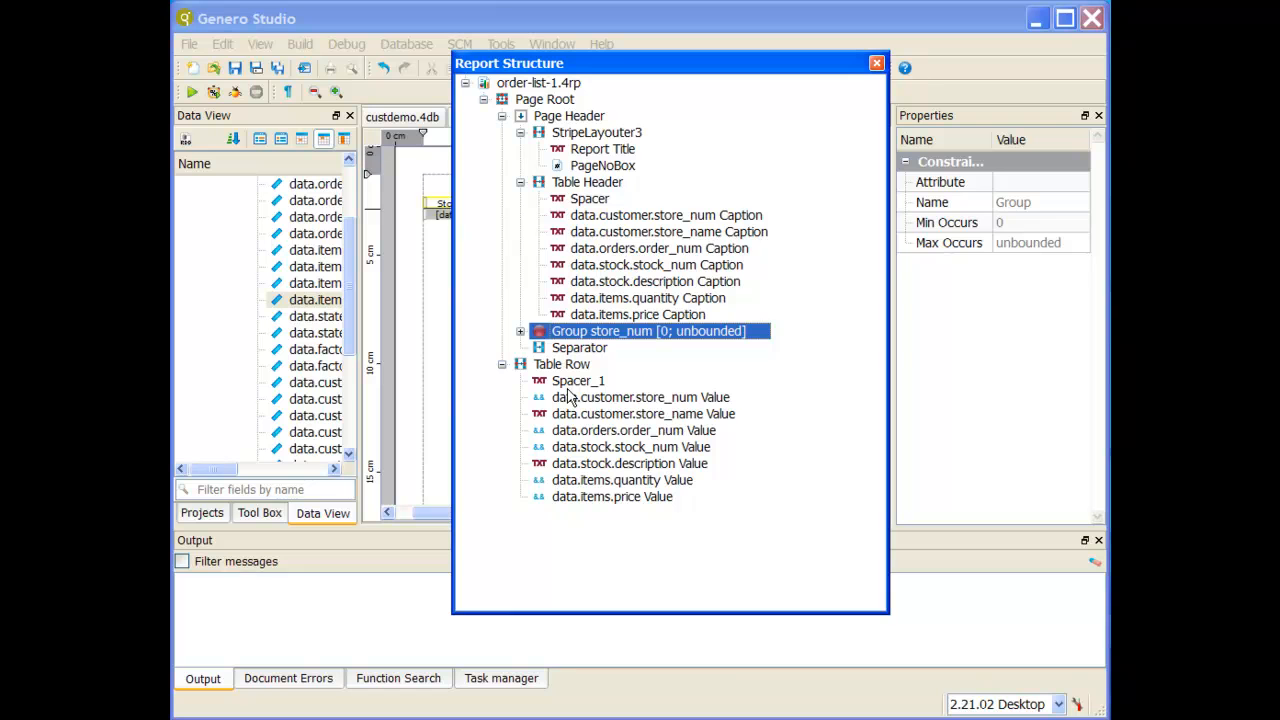
Move Group store_num out of the Page Header to directly under Page Root, just above the Table Row
{"action": "left_click", "coordinate": [501, 116]}
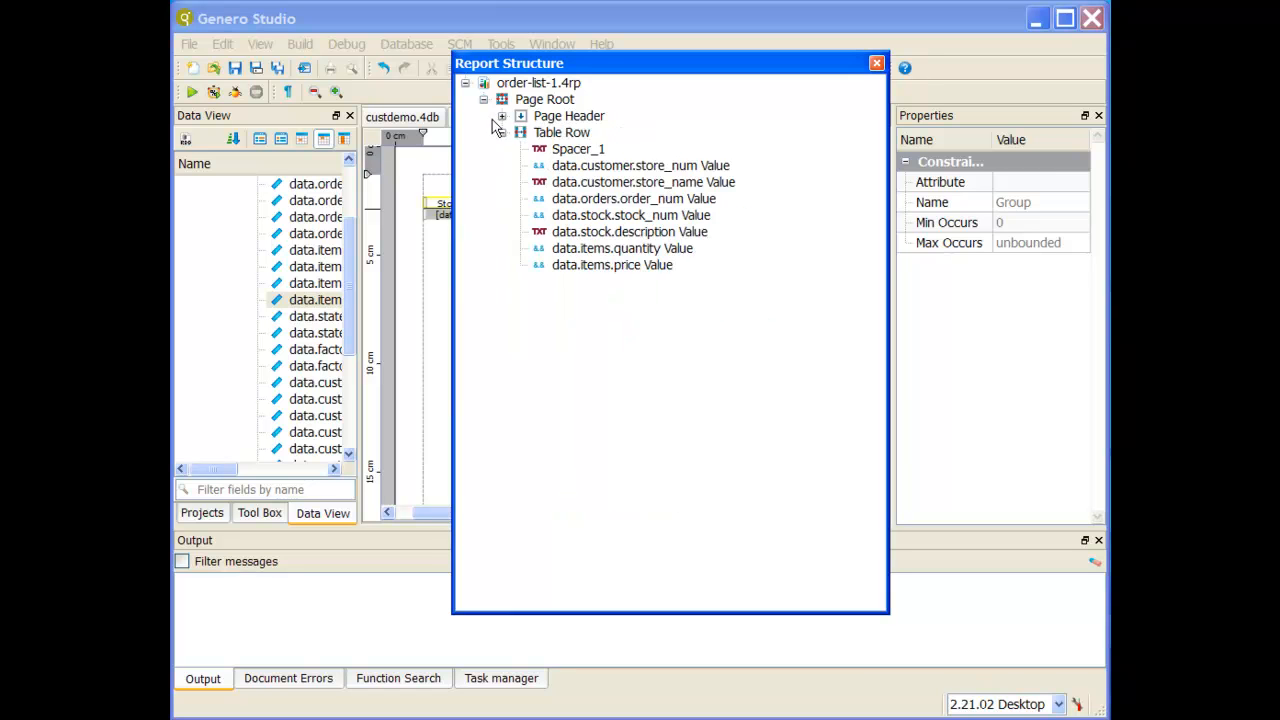
{"action": "left_click", "coordinate": [502, 116]}
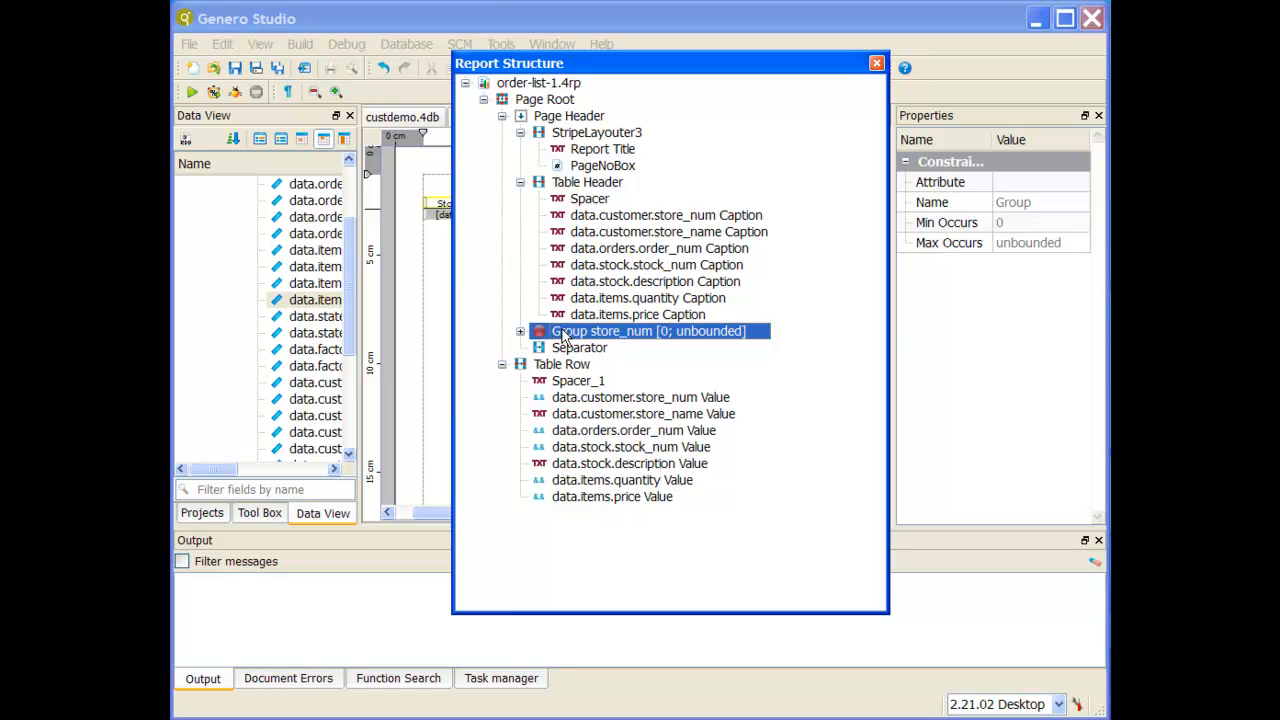
{"action": "left_click_drag", "start_coordinate": [560, 341], "coordinate": [539, 367]}
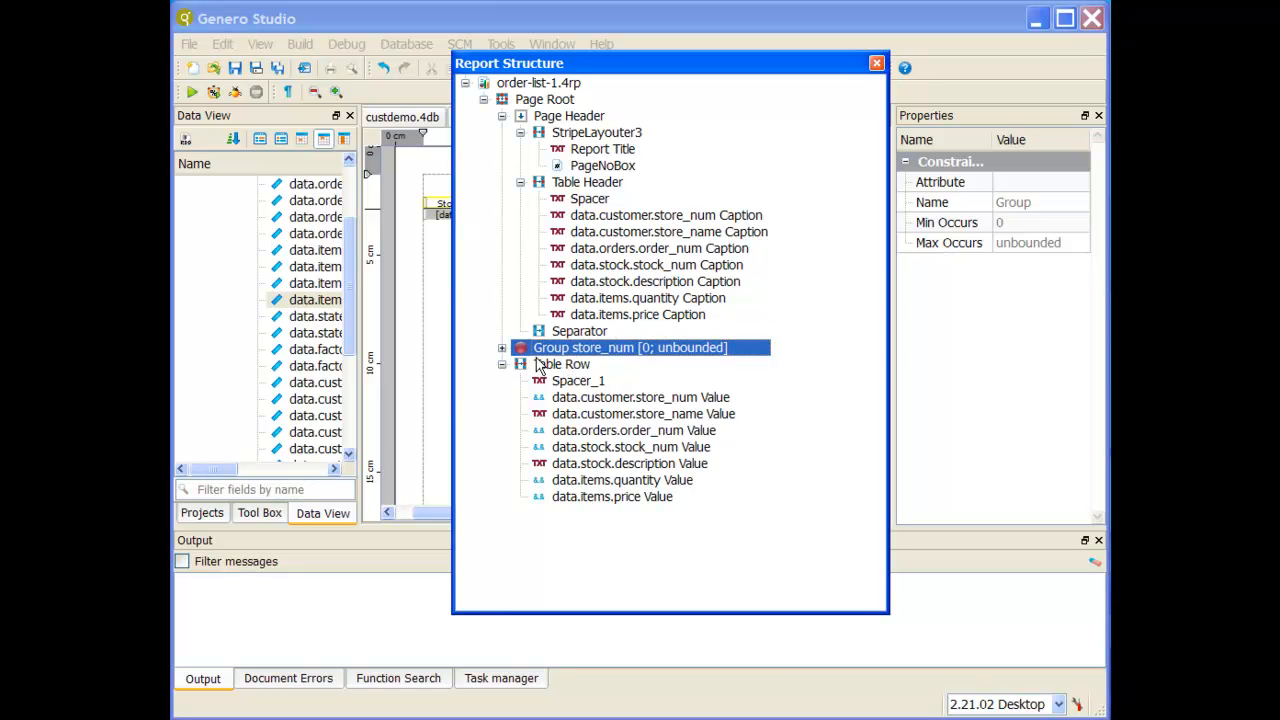
Move the Table Row inside the OnEveryRow trigger under Group order_num, expand it, and redock the Report Structure view
{"action": "left_click", "coordinate": [502, 116]}
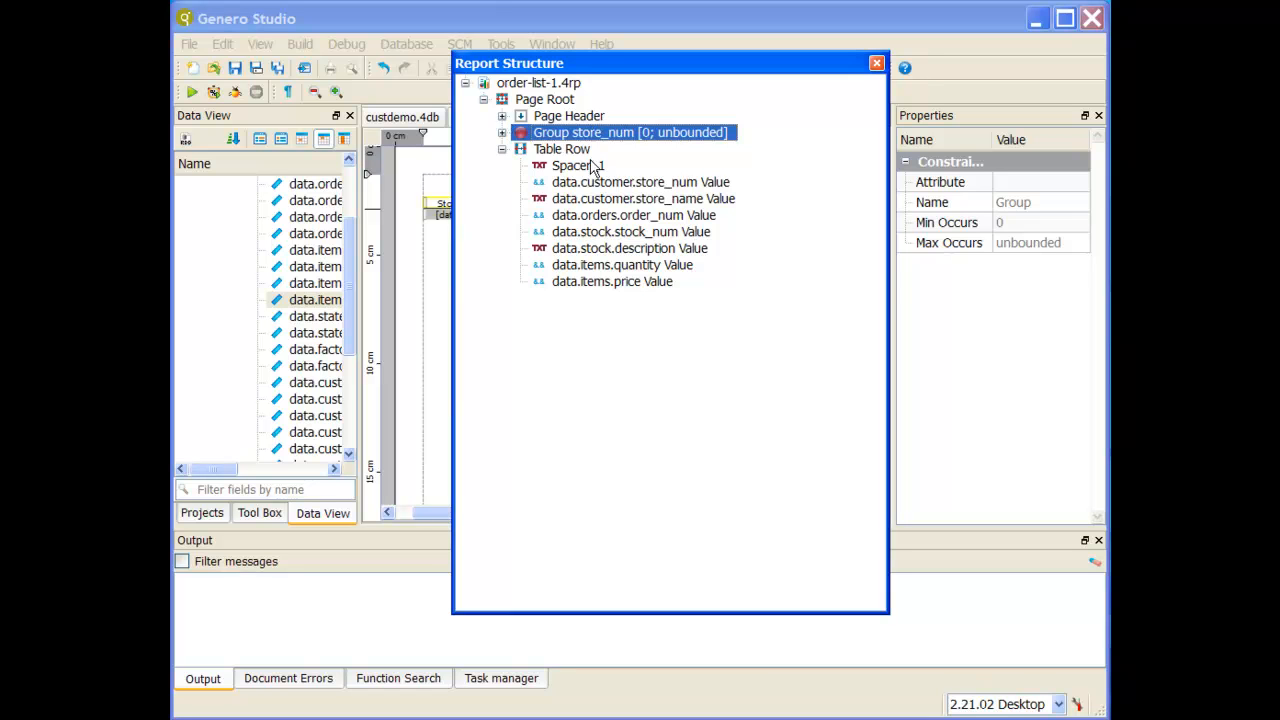
{"action": "left_click", "coordinate": [502, 132]}
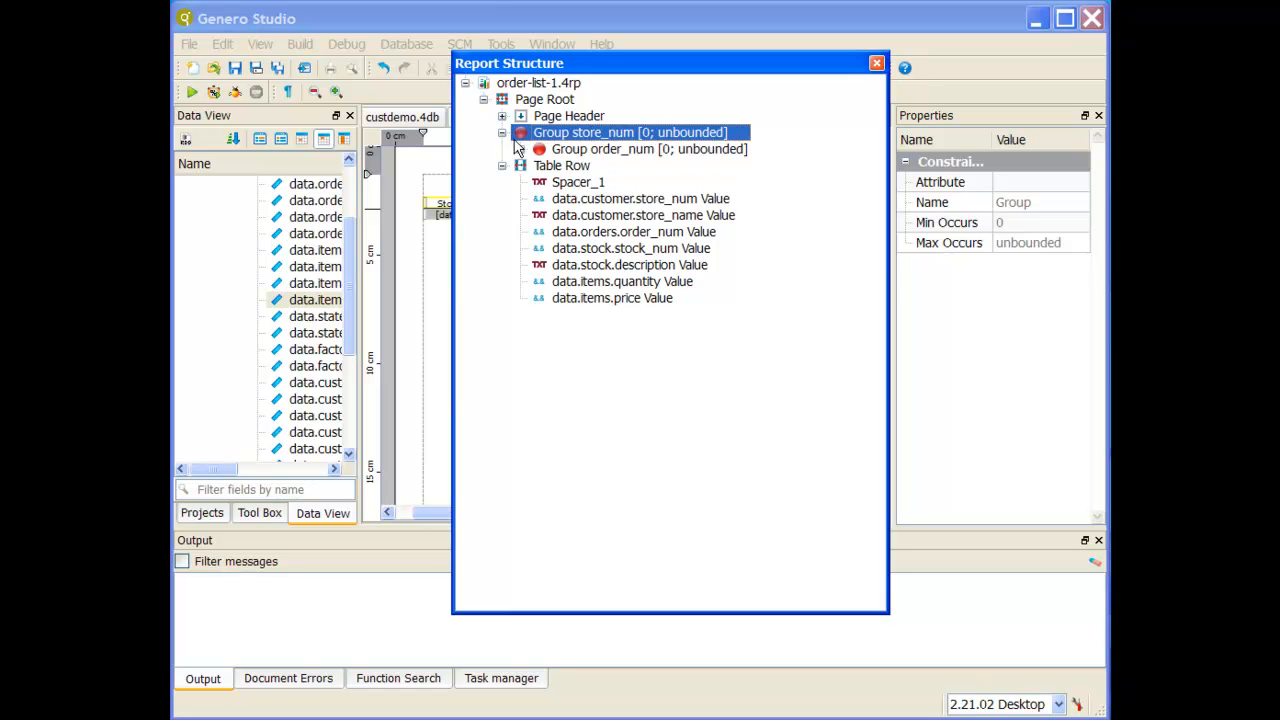
{"action": "left_click", "coordinate": [520, 149]}
{"action": "left_click", "coordinate": [648, 166]}
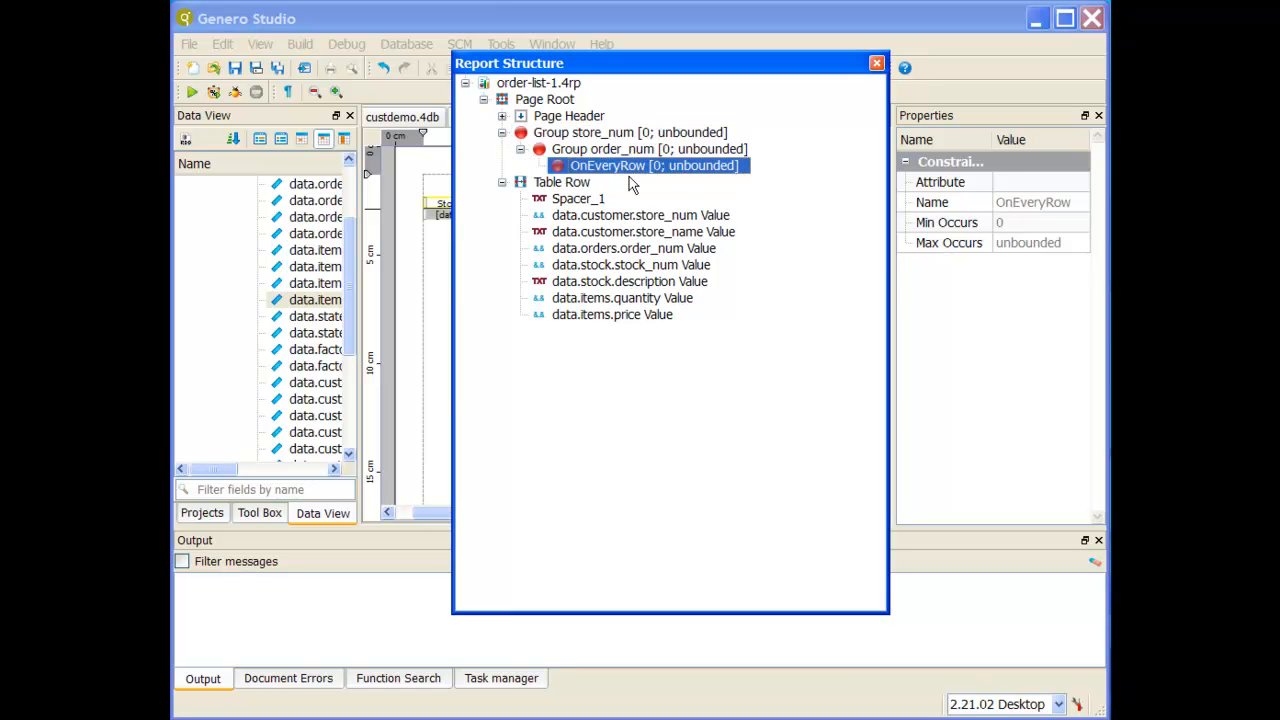
{"action": "left_click", "coordinate": [568, 184]}
{"action": "left_click_drag", "start_coordinate": [568, 179], "coordinate": [603, 166]}
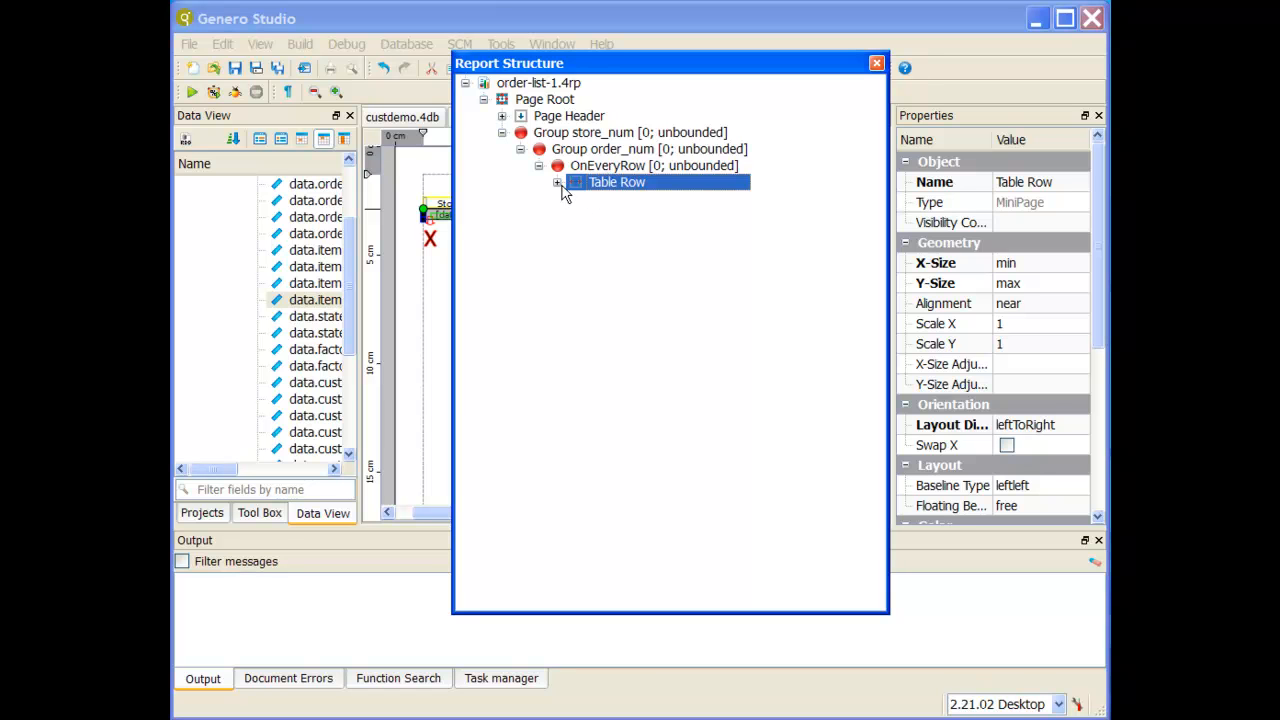
{"action": "left_click", "coordinate": [614, 167]}
{"action": "left_click", "coordinate": [557, 182]}
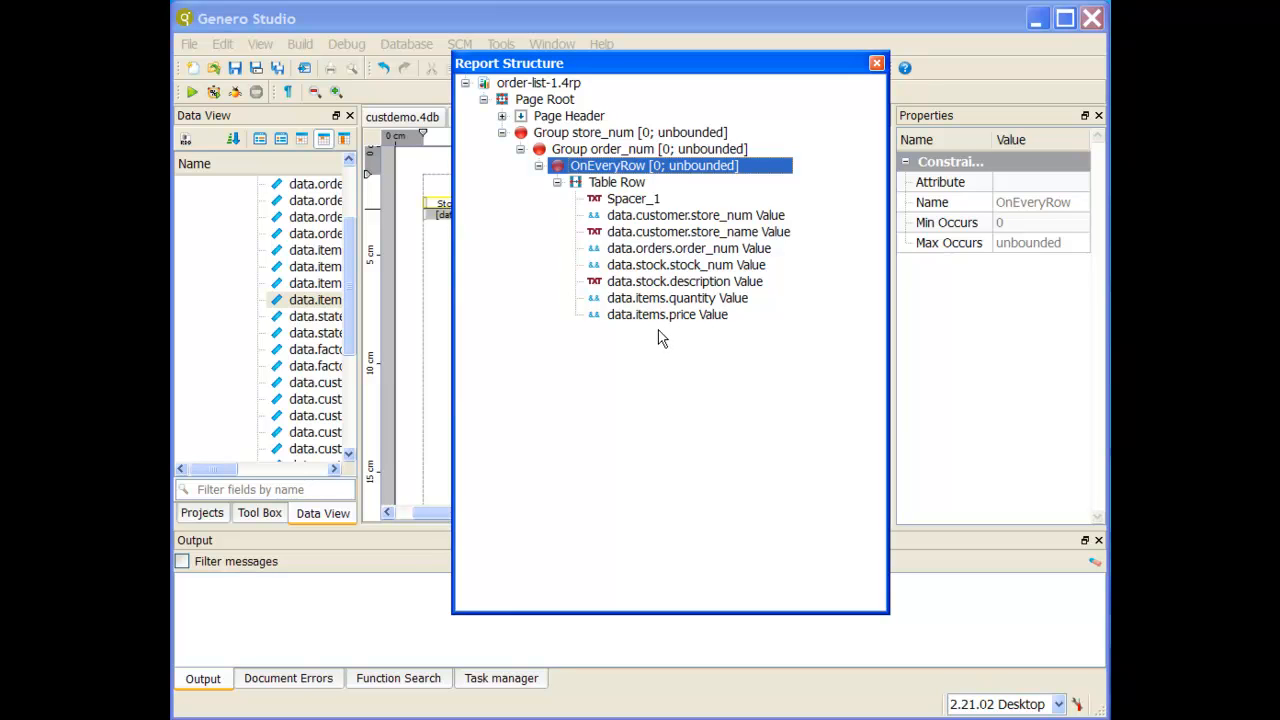
{"action": "double_click", "coordinate": [768, 62]}
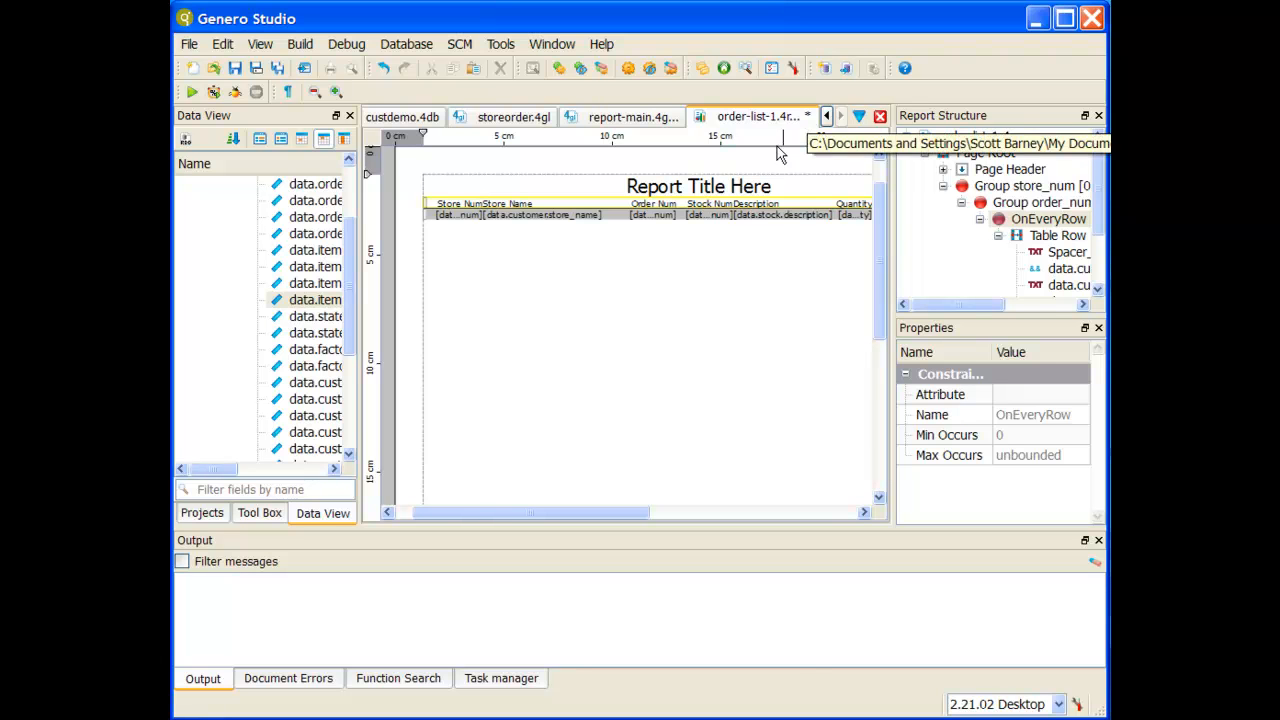
Set the Report Title text in the page header to "Order List Report" and save the report
{"action": "left_click", "coordinate": [727, 193]}
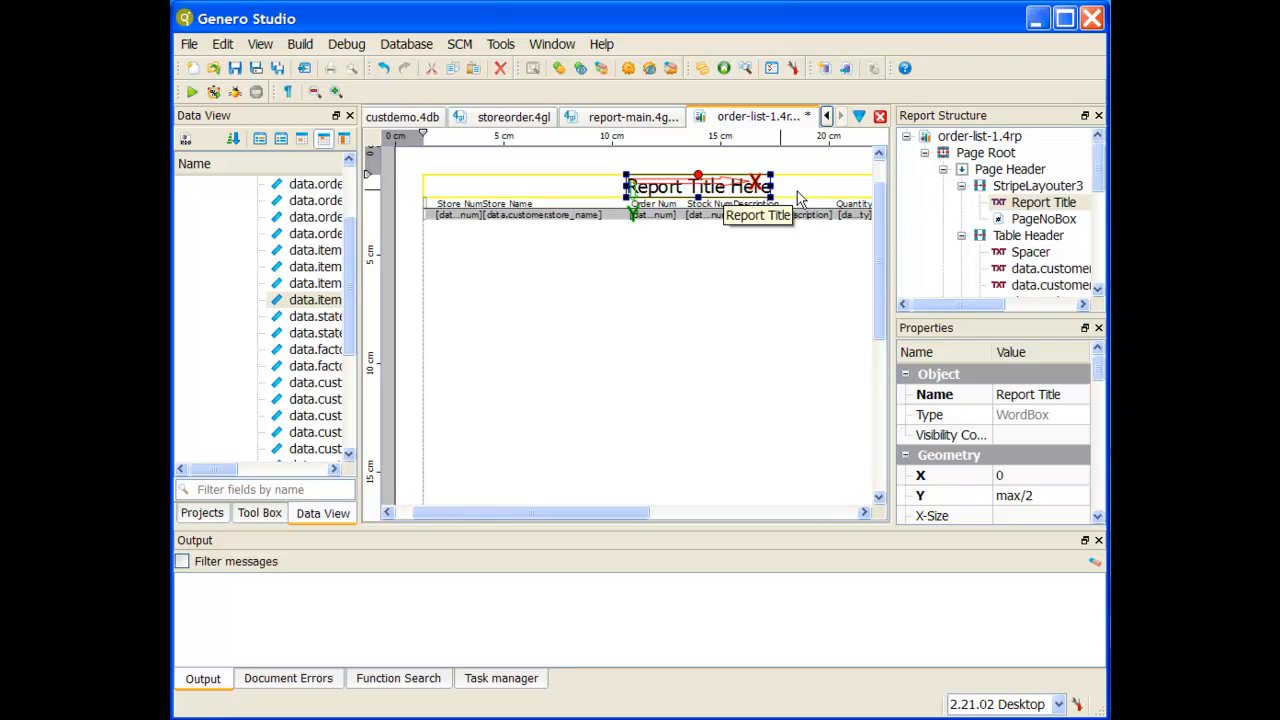
{"action": "left_click", "coordinate": [1043, 206]}
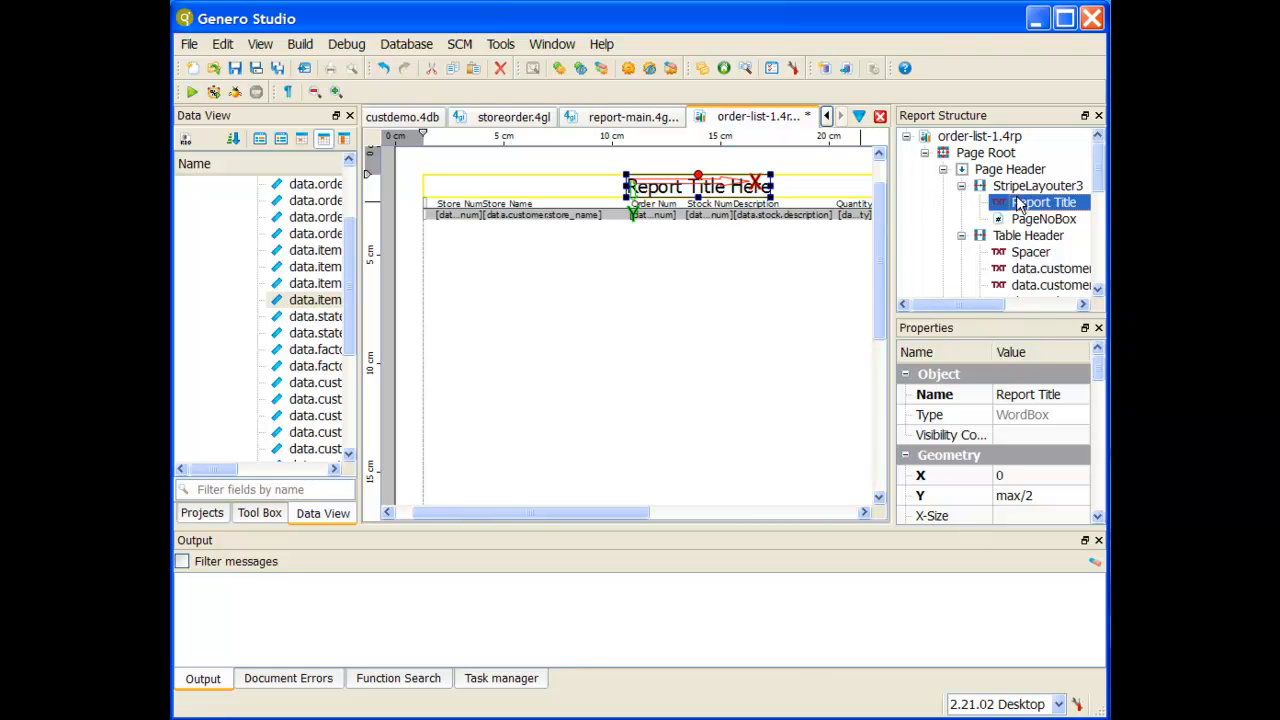
{"action": "left_click_drag", "start_coordinate": [1097, 370], "coordinate": [1063, 486]}
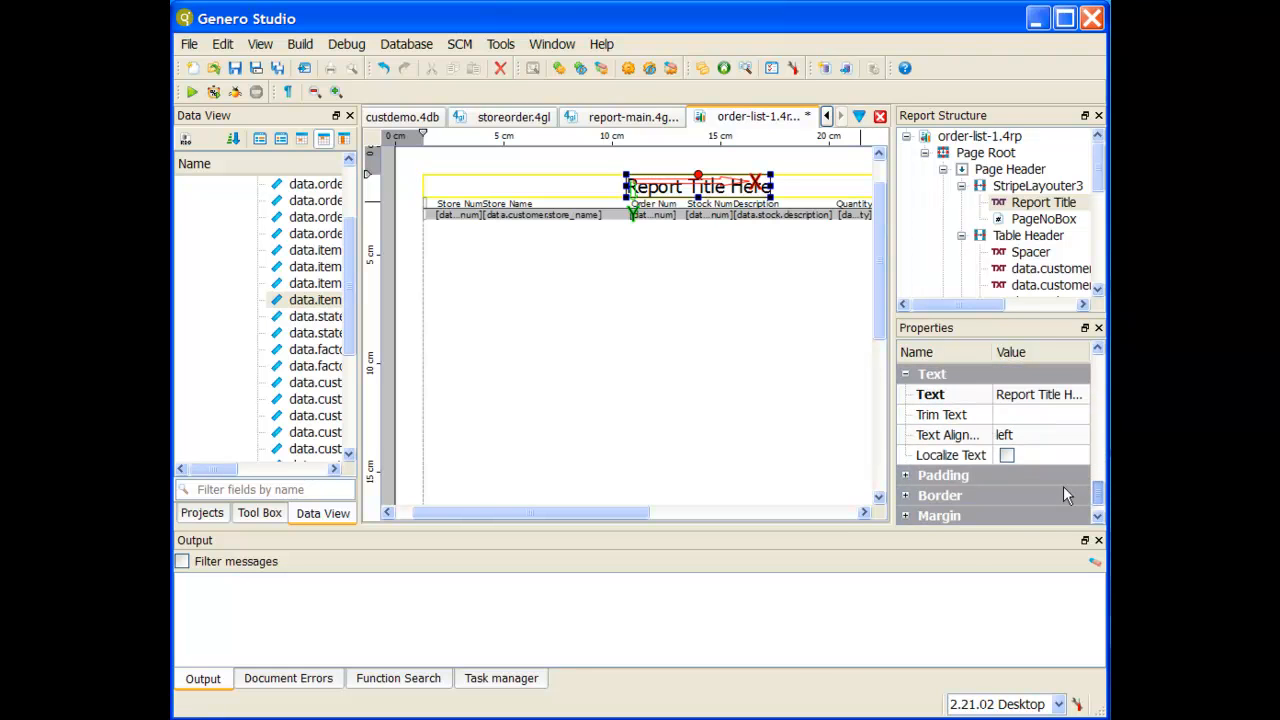
{"action": "left_click", "coordinate": [1047, 394]}
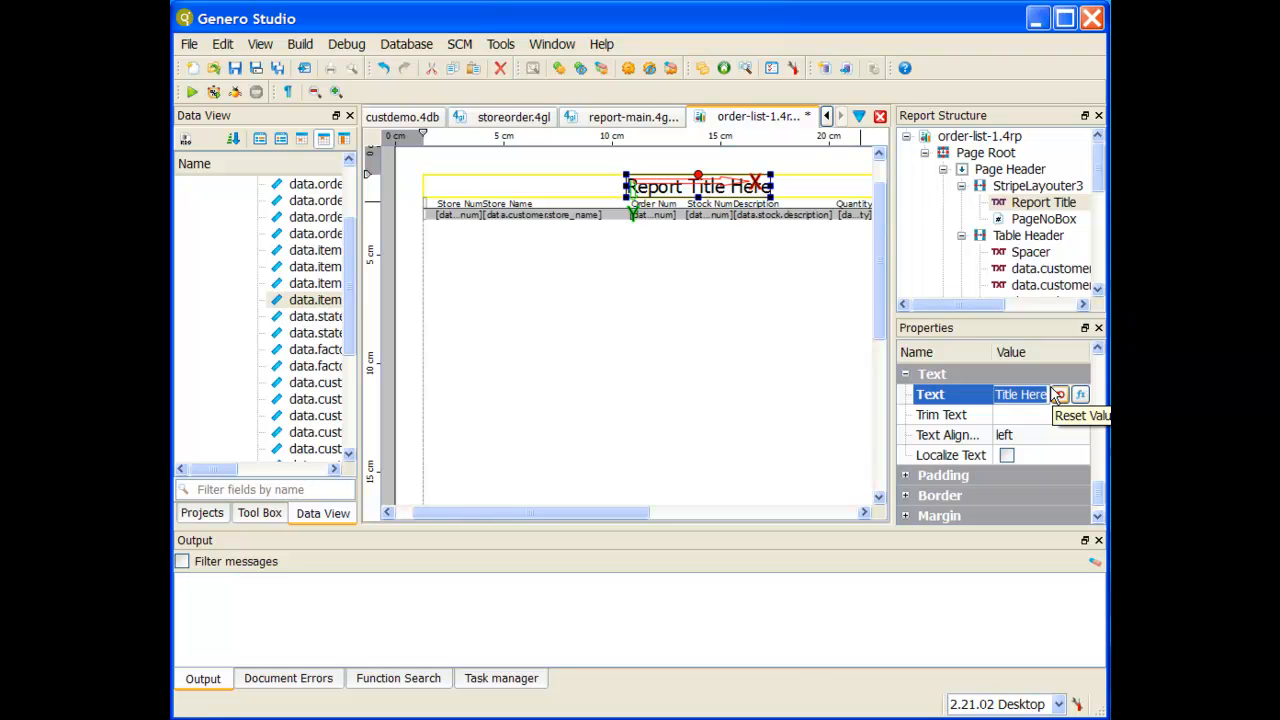
{"action": "type", "text": "Or"}
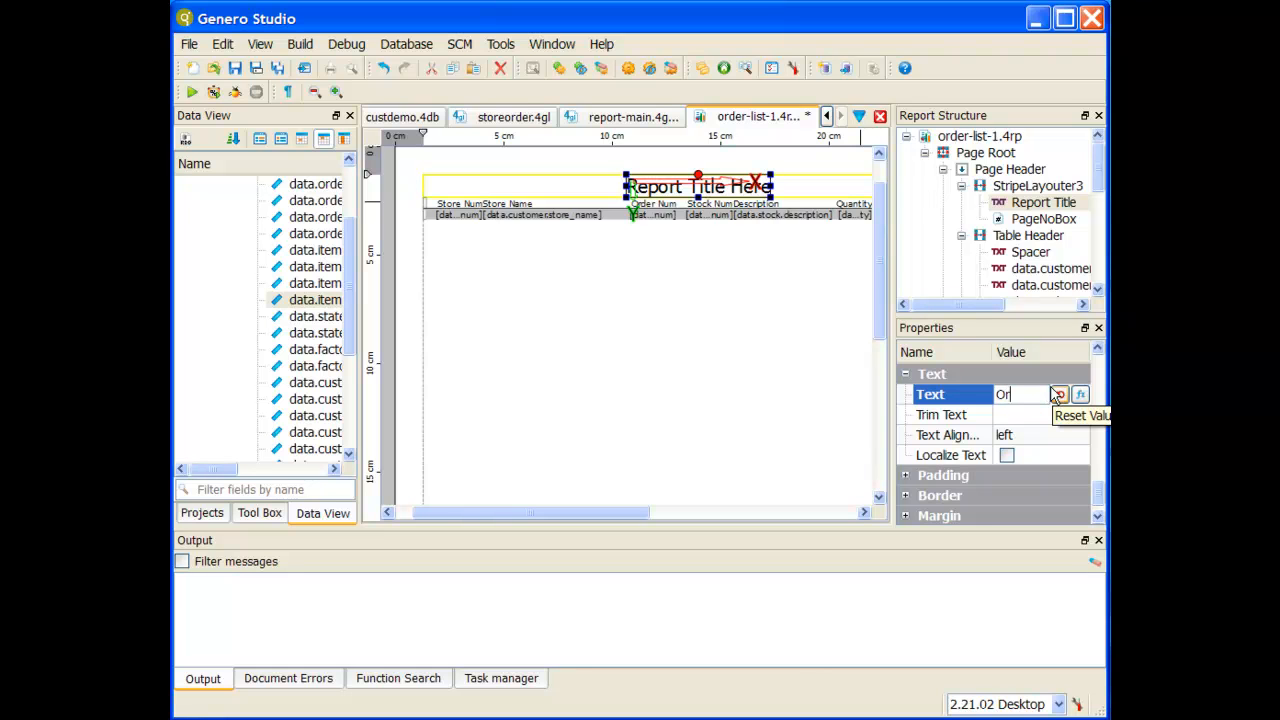
{"action": "type", "text": "der List Report"}
{"action": "key", "text": "Return"}
{"action": "left_click", "coordinate": [794, 325]}
{"action": "left_click", "coordinate": [748, 190]}
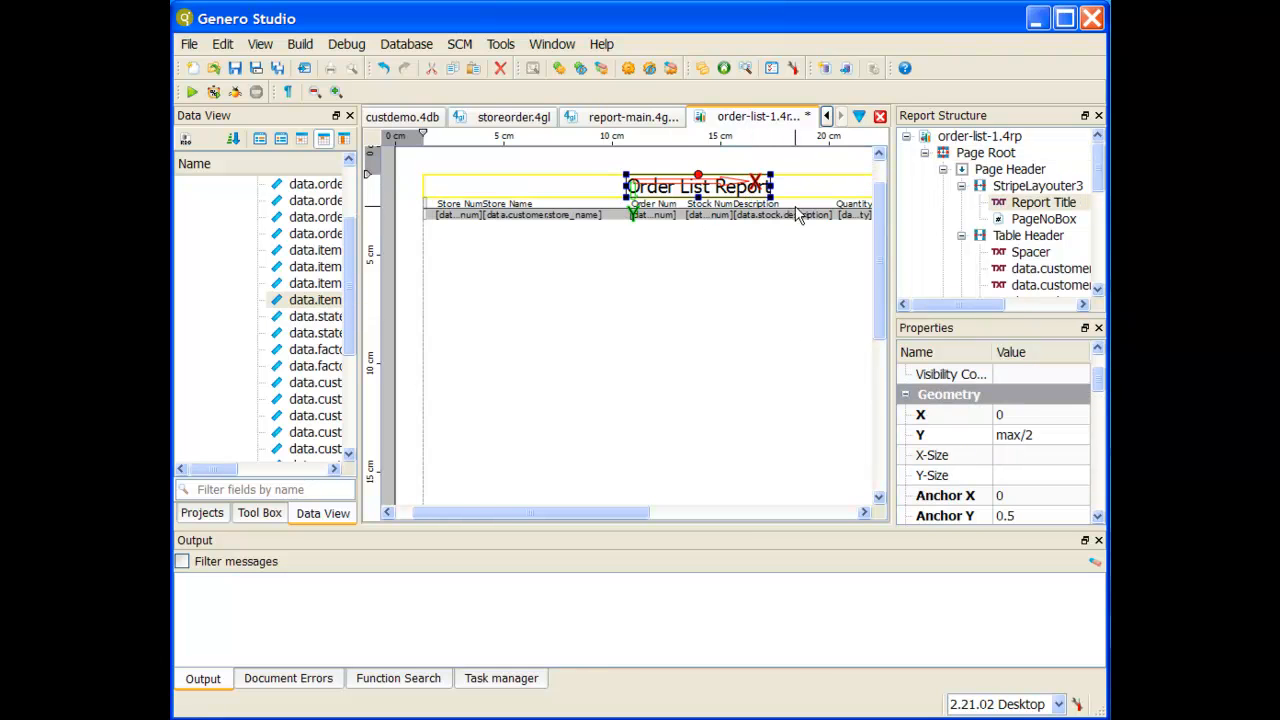
{"action": "left_click", "coordinate": [237, 70]}
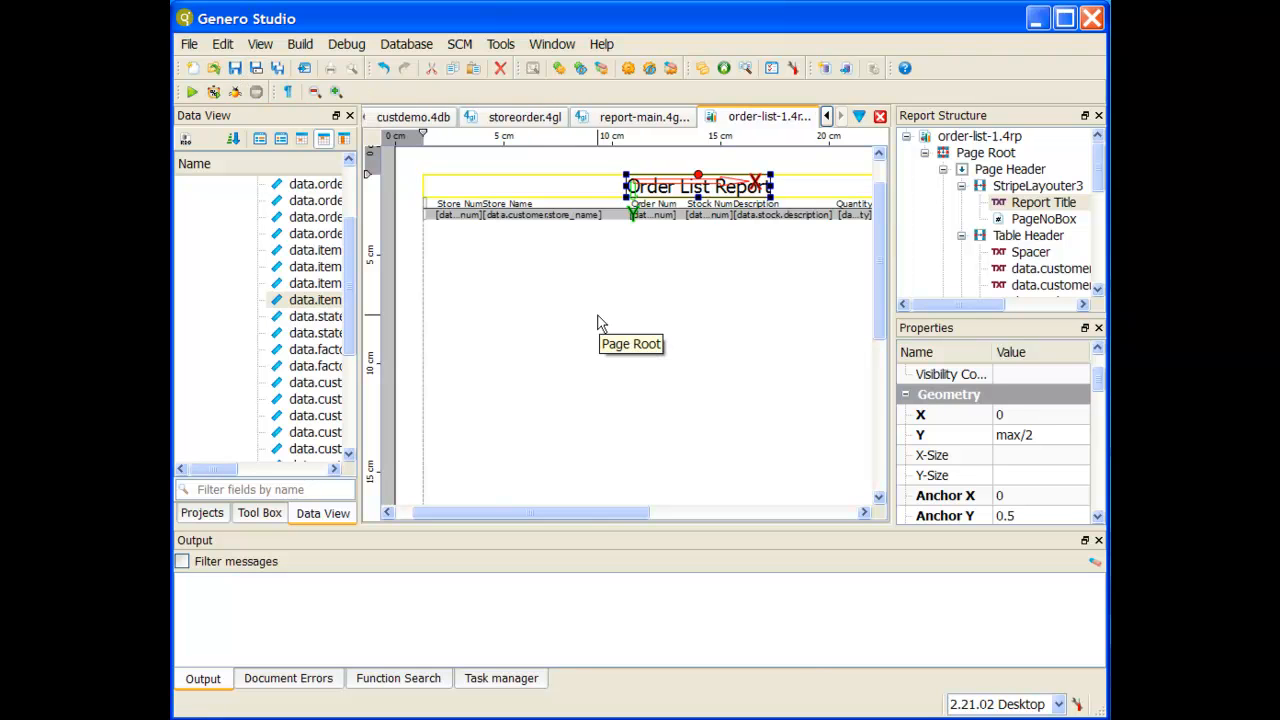
Replace the reportname placeholder on line 7 of report-main.4gl with order-list-1, keeping the .4rp extension, and save the file
{"action": "left_click", "coordinate": [666, 121]}
{"action": "double_click", "coordinate": [780, 254]}
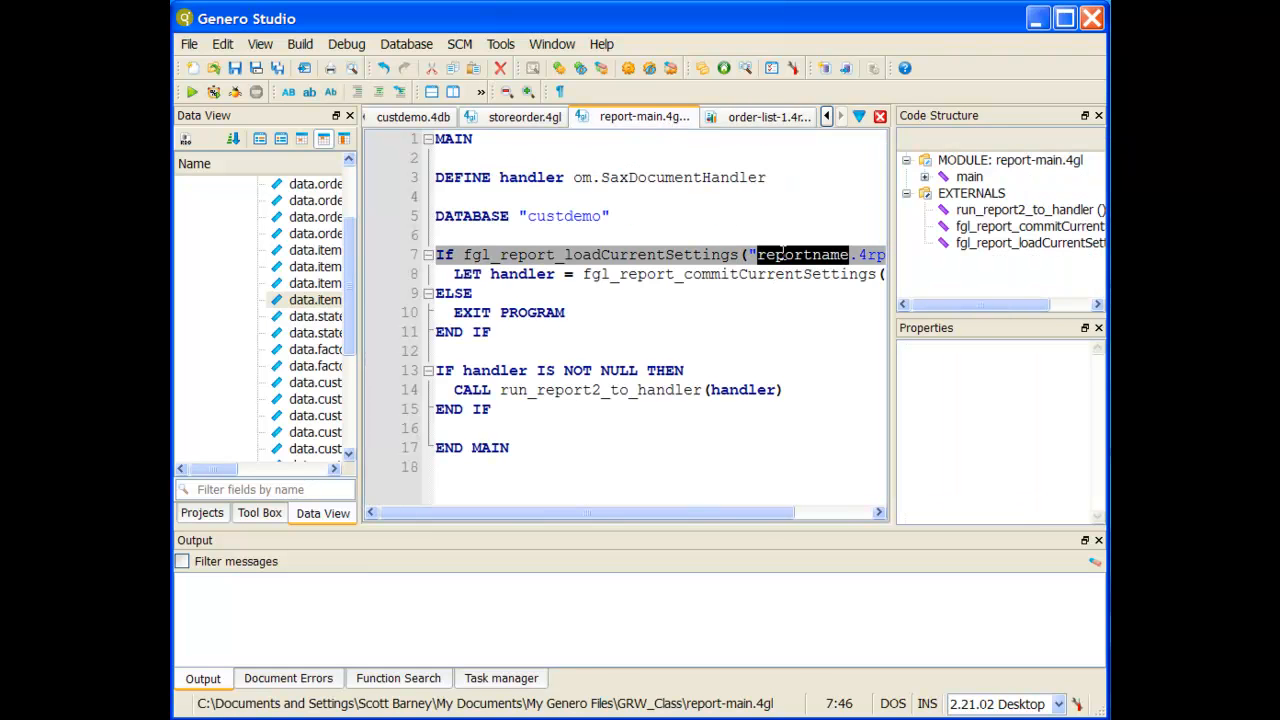
{"action": "type", "text": "order_"}
{"action": "key", "text": "BackSpace"}
{"action": "type", "text": "-list-1"}
{"action": "left_click", "coordinate": [860, 299]}
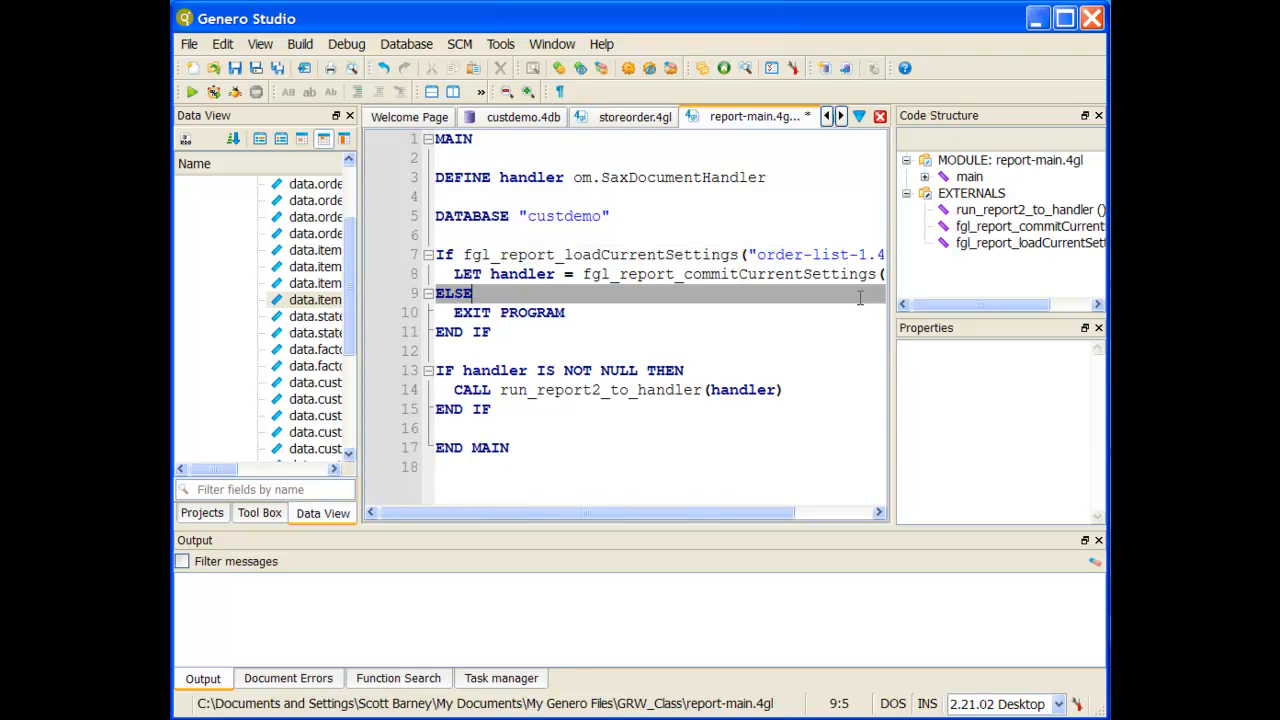
{"action": "left_click", "coordinate": [236, 71]}
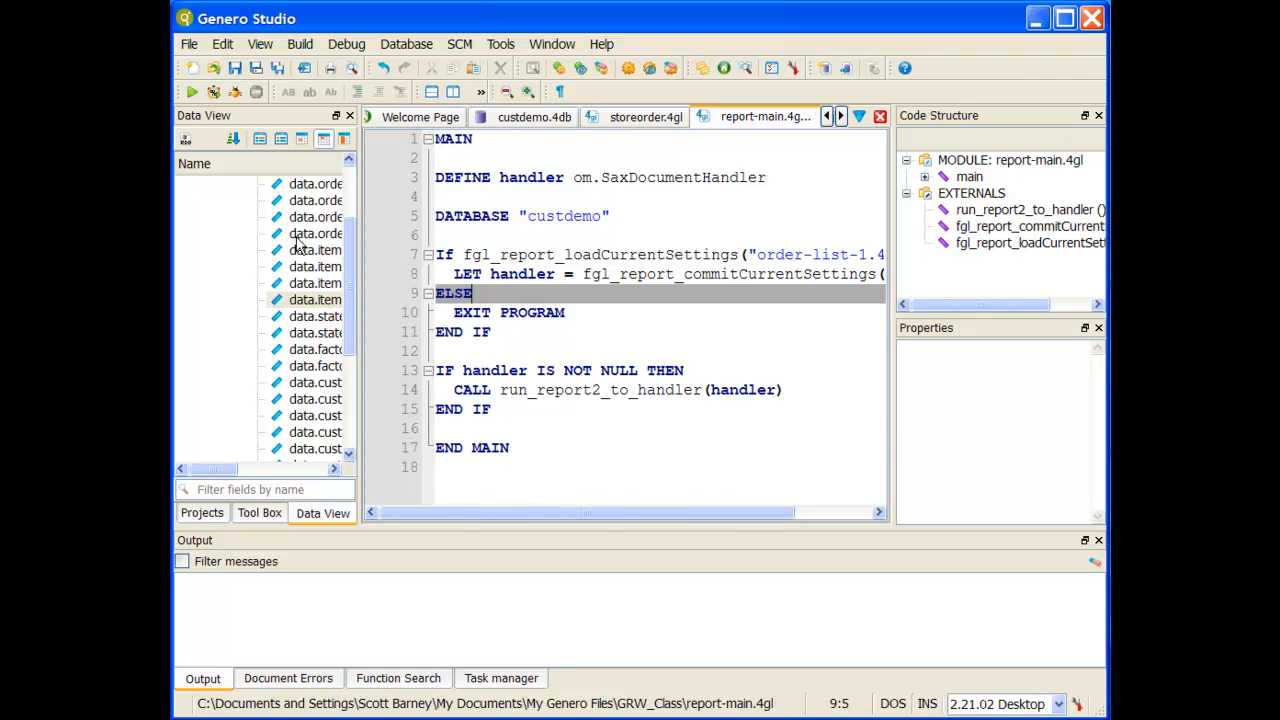
Rebuild App 1 in the project and accept updating order-list-1.4rp with the modified storeorder.rdd data
{"action": "left_click", "coordinate": [201, 514]}
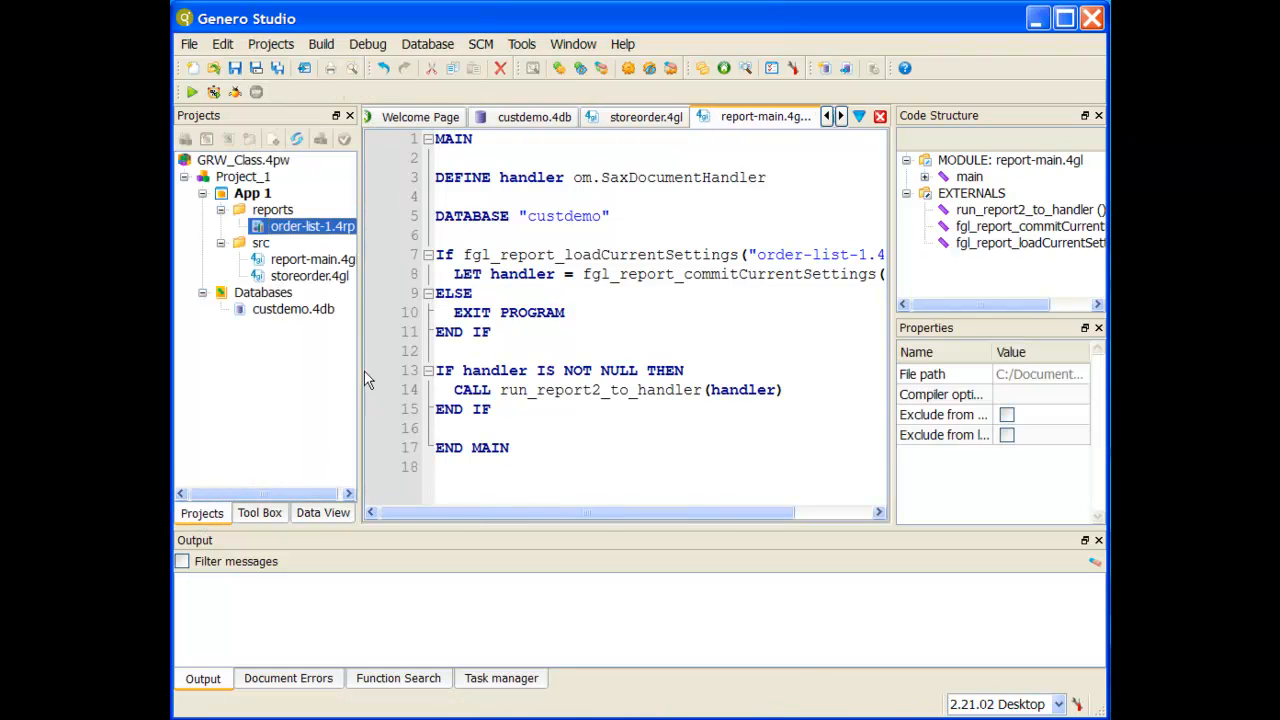
{"action": "right_click", "coordinate": [247, 193]}
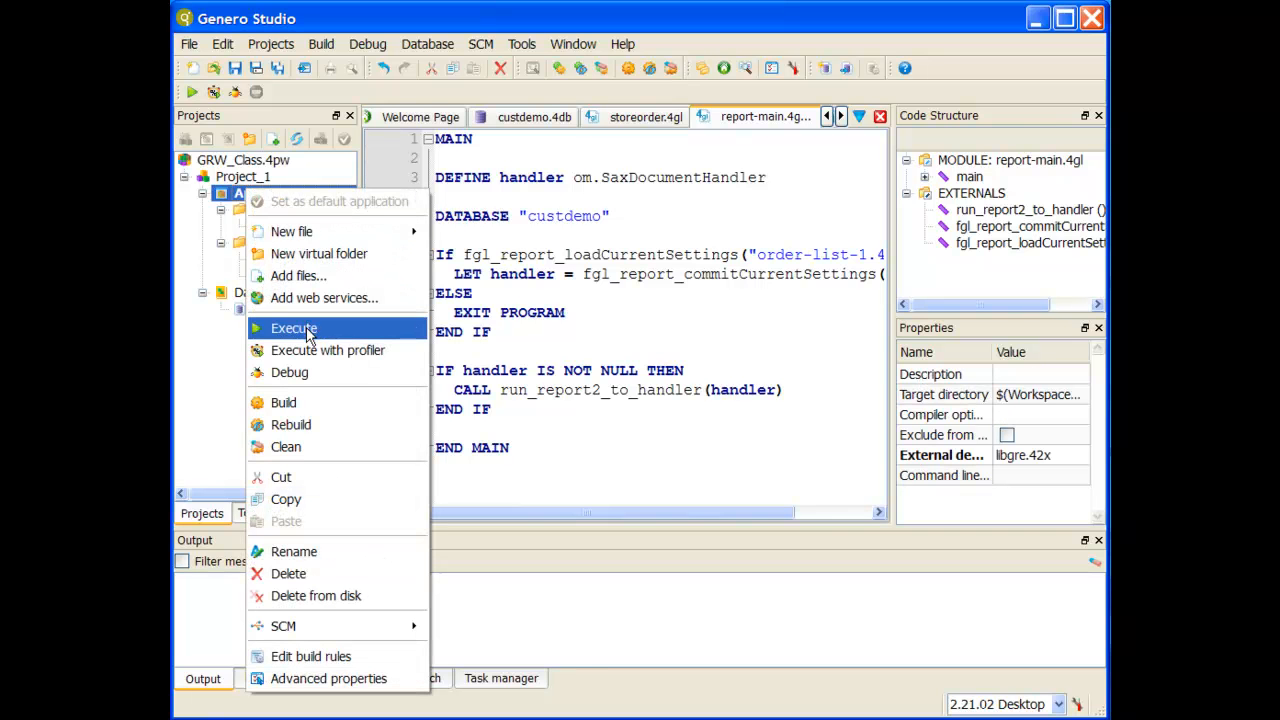
{"action": "left_click", "coordinate": [313, 424]}
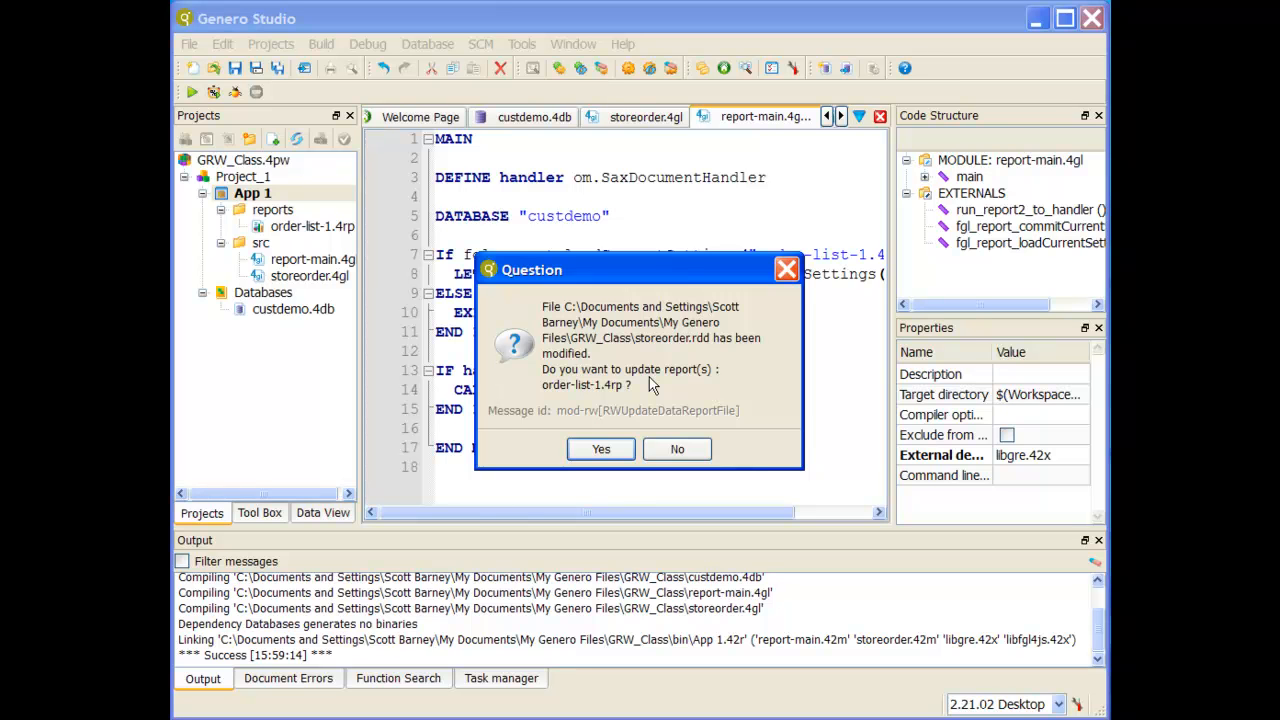
{"action": "left_click", "coordinate": [601, 450]}
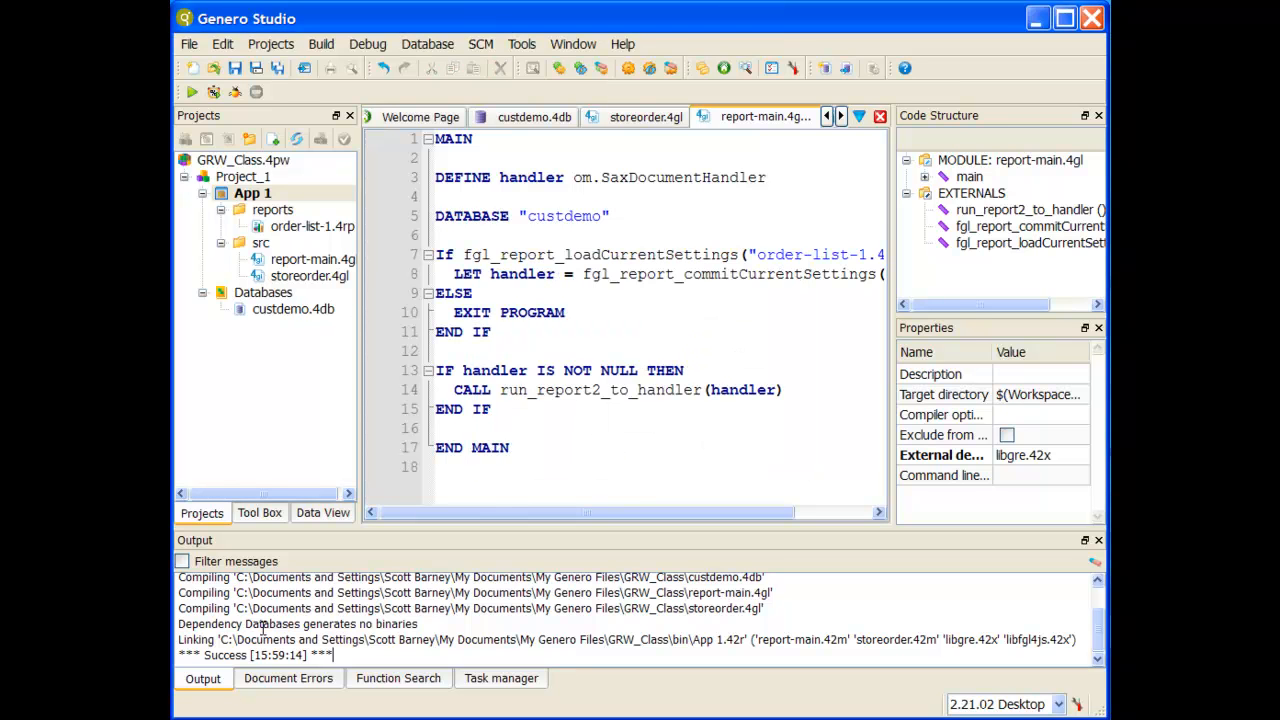
Execute App 1 and page through the generated Order List Report to its last page and back to the first
{"action": "right_click", "coordinate": [260, 197]}
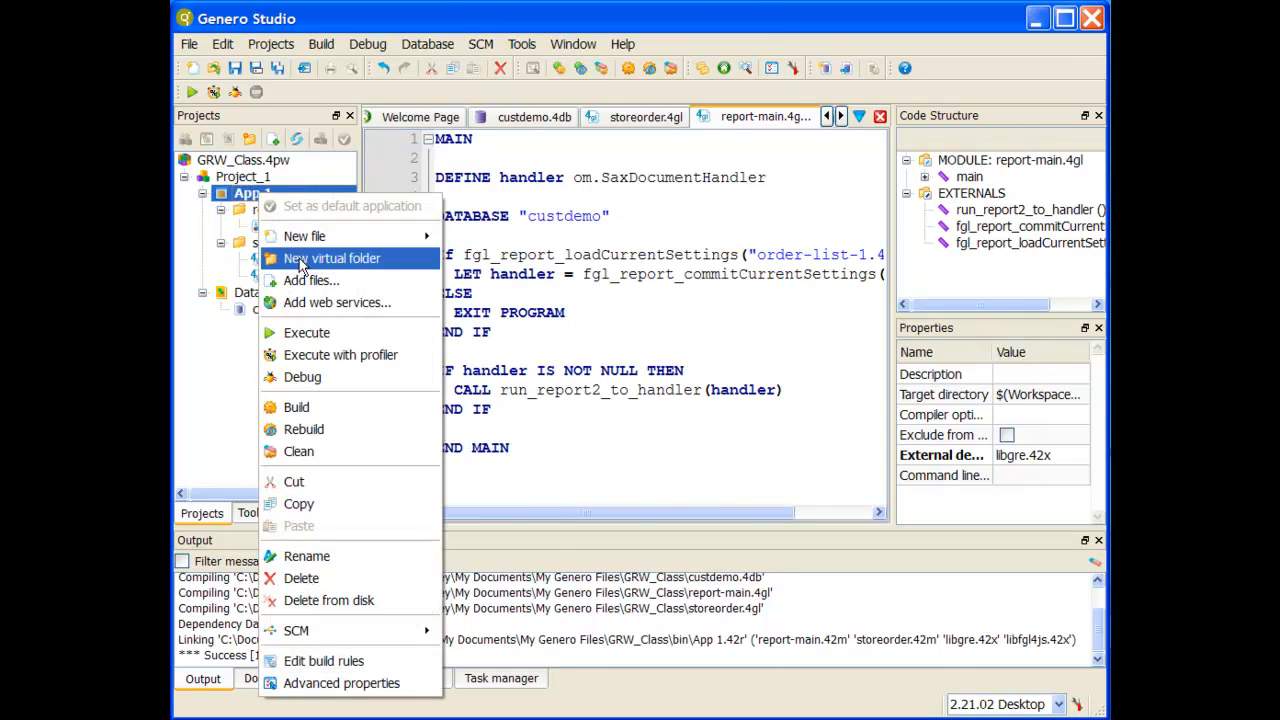
{"action": "left_click", "coordinate": [306, 333]}
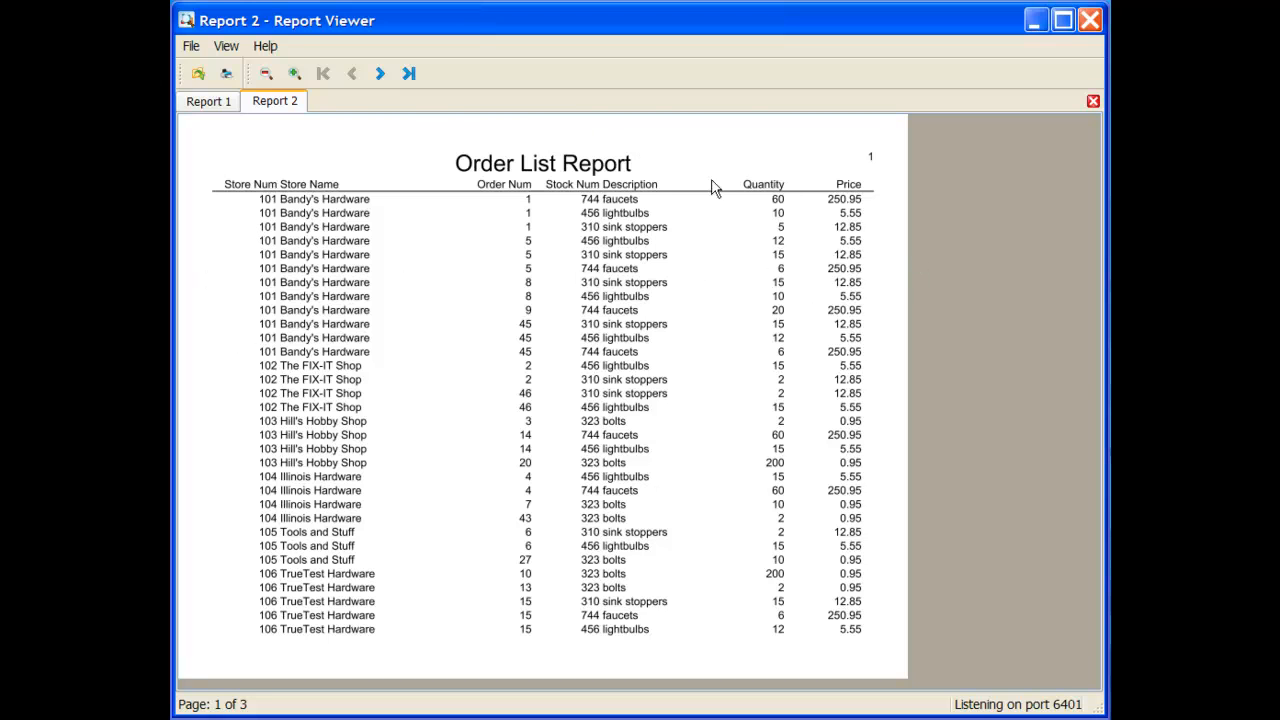
{"action": "left_click", "coordinate": [380, 75]}
{"action": "left_click", "coordinate": [380, 75]}
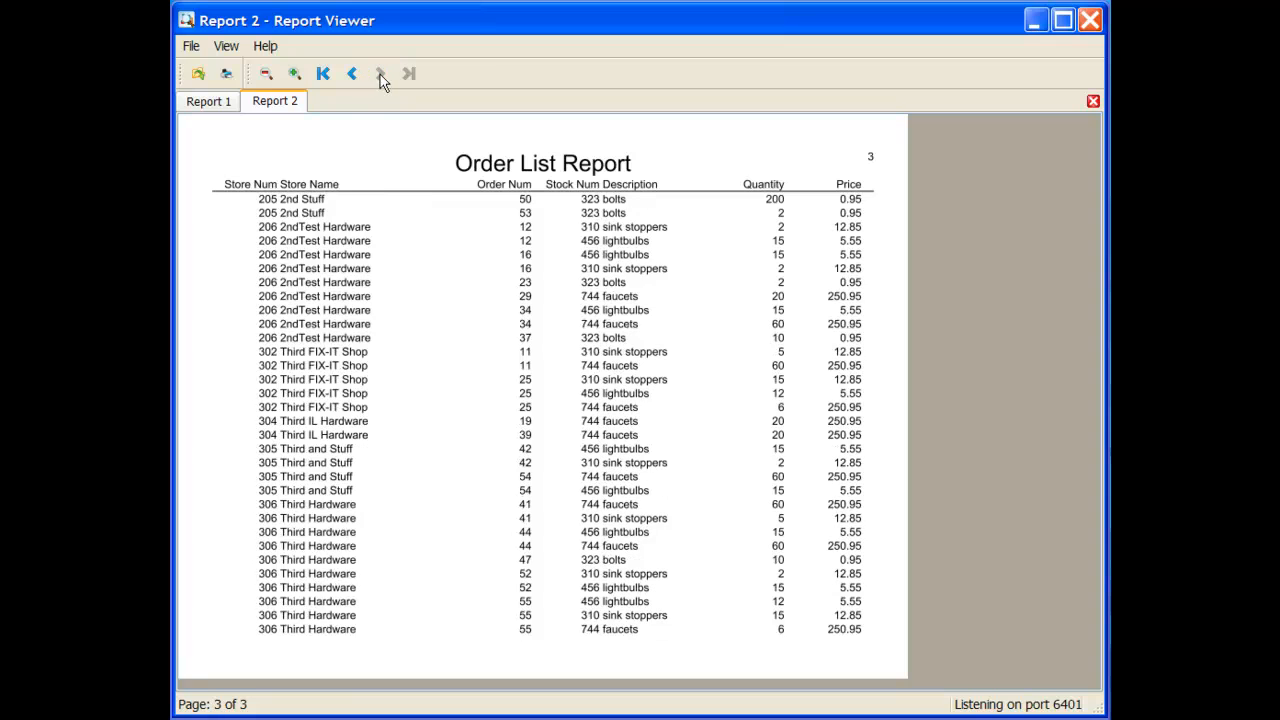
{"action": "left_click", "coordinate": [353, 74]}
{"action": "left_click", "coordinate": [353, 74]}
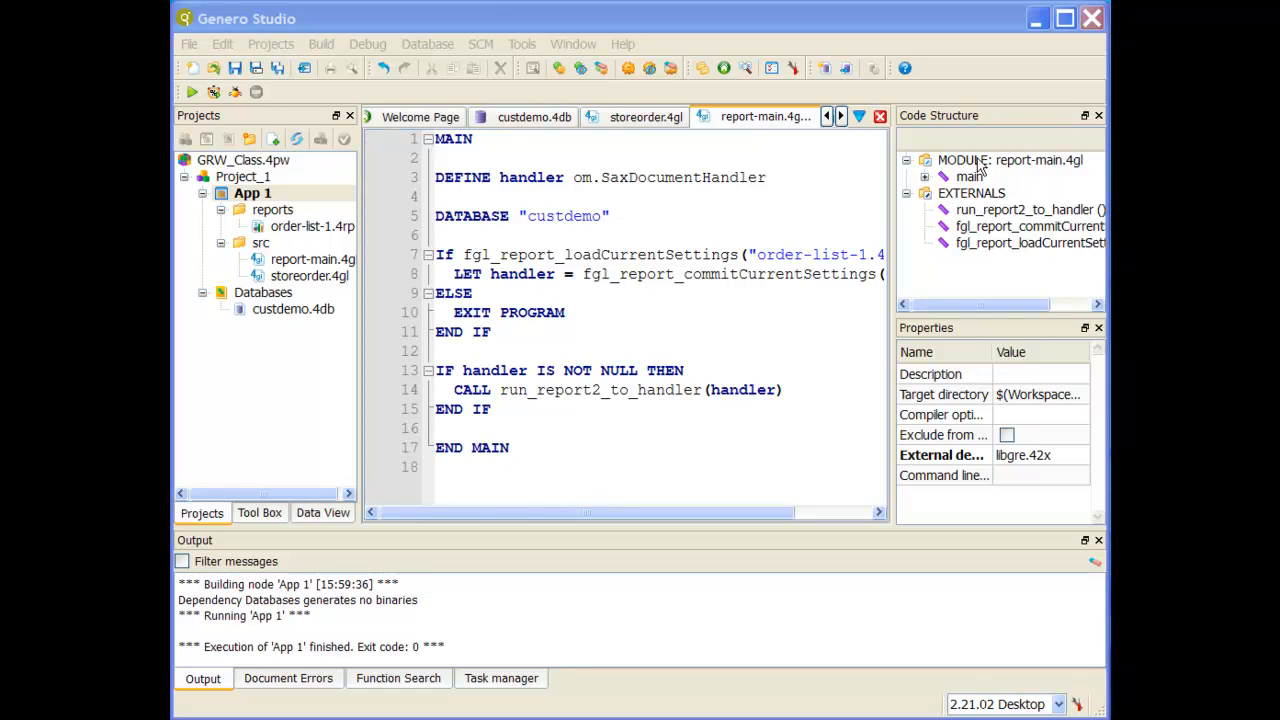
Create a new report design from the List Report (.4rp) template
{"action": "left_click", "coordinate": [189, 45]}
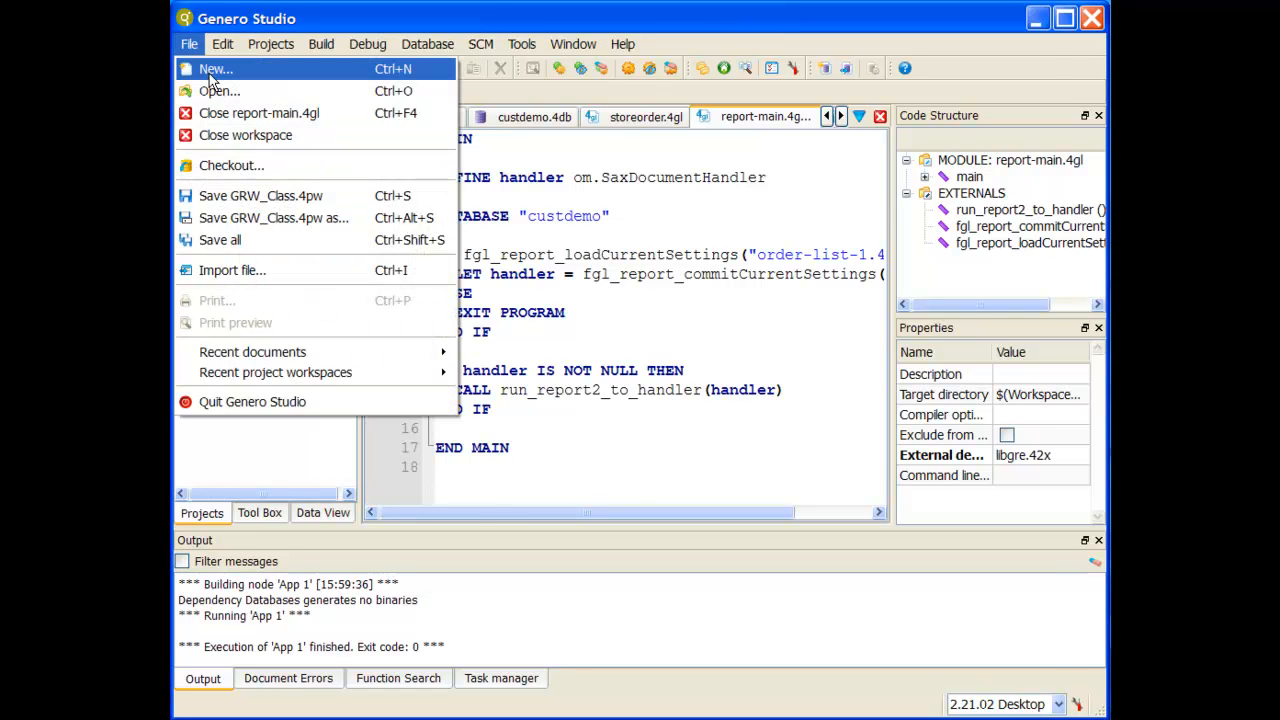
{"action": "left_click", "coordinate": [210, 70]}
{"action": "left_click", "coordinate": [307, 358]}
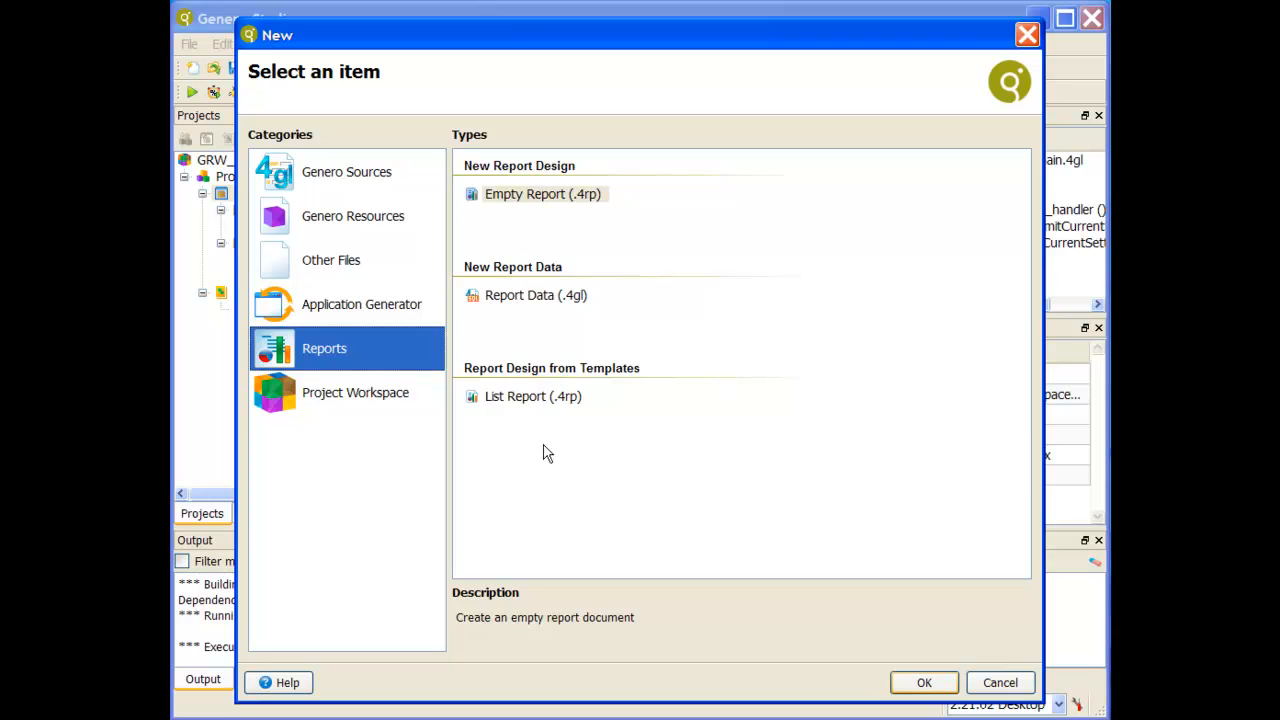
{"action": "left_click", "coordinate": [531, 396]}
{"action": "left_click", "coordinate": [924, 682]}
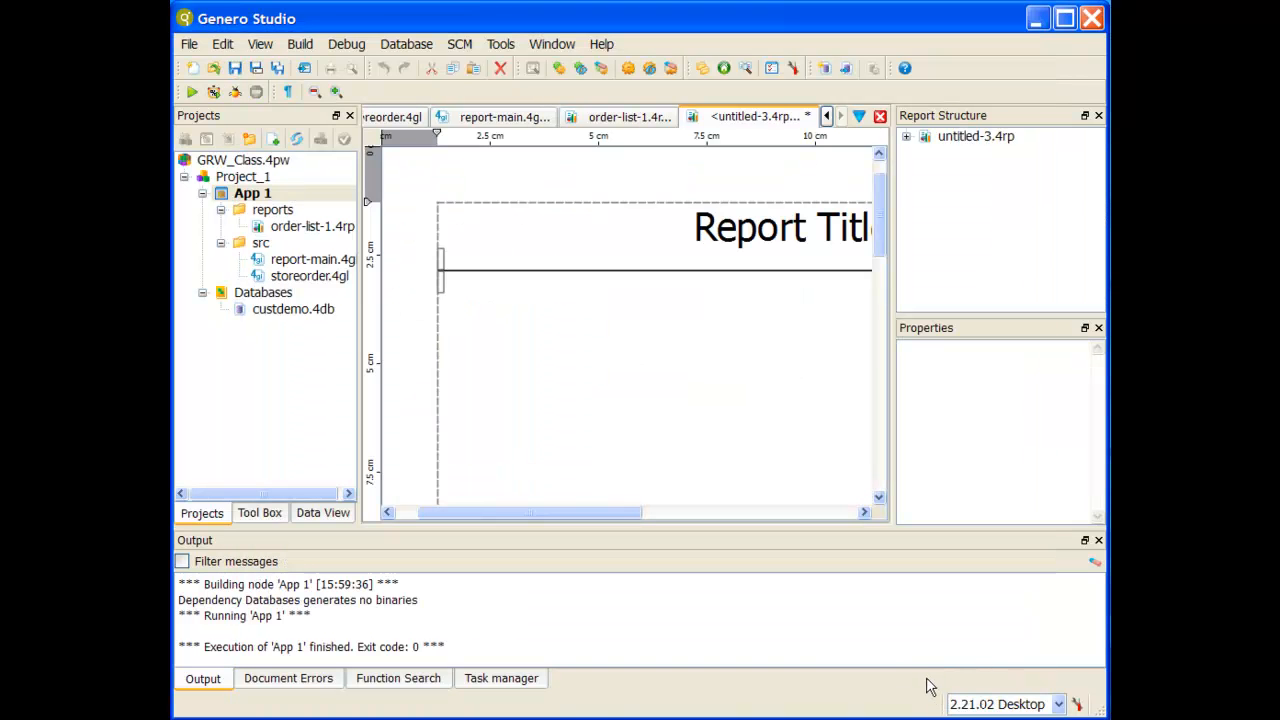
Change the new report's Report Title text to "Store List Report"
{"action": "left_click_drag", "start_coordinate": [614, 514], "coordinate": [666, 514]}
{"action": "left_click", "coordinate": [745, 228]}
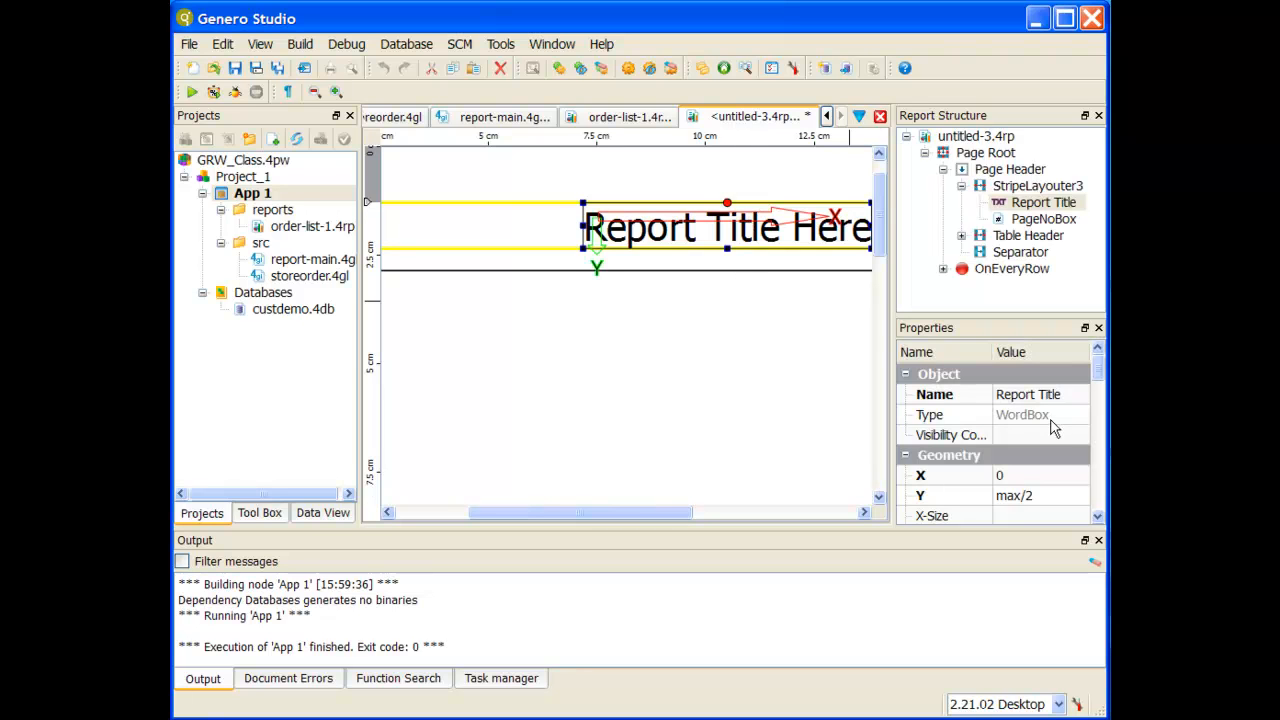
{"action": "left_click_drag", "start_coordinate": [1096, 376], "coordinate": [1074, 481]}
{"action": "left_click", "coordinate": [1074, 475]}
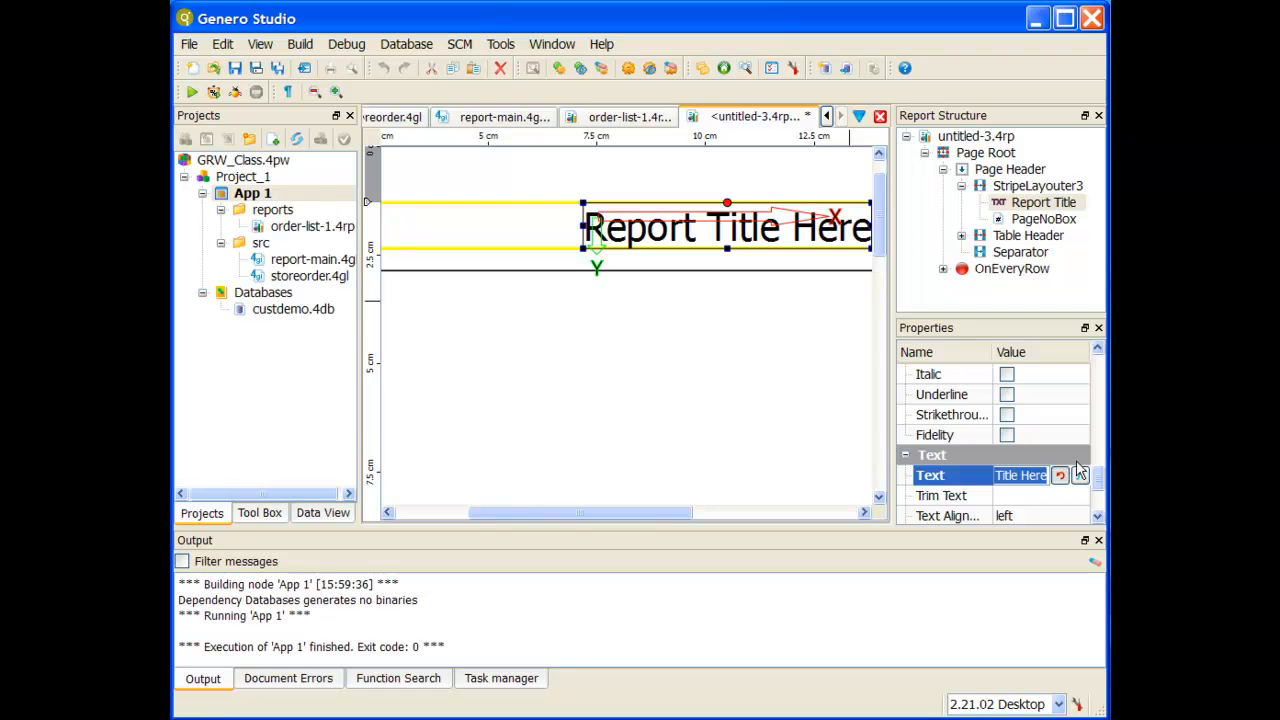
{"action": "type", "text": "Store"}
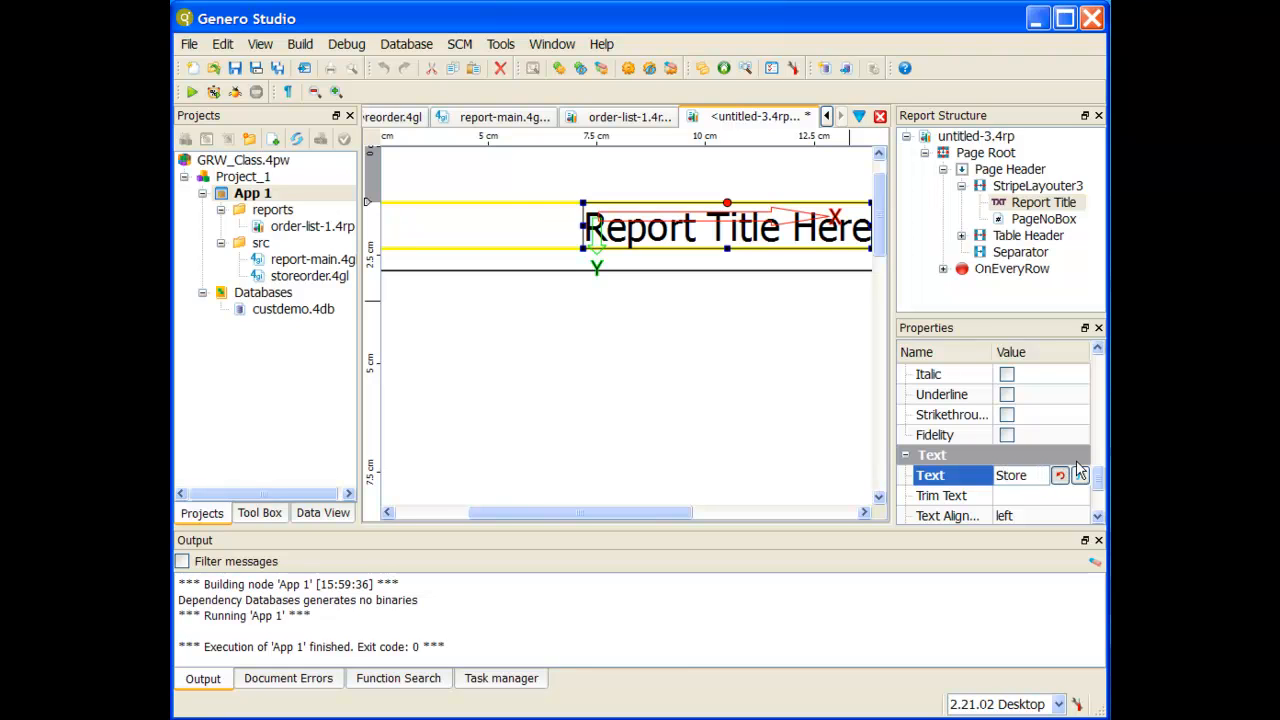
{"action": "type", "text": " List Report"}
{"action": "key", "text": "Return"}
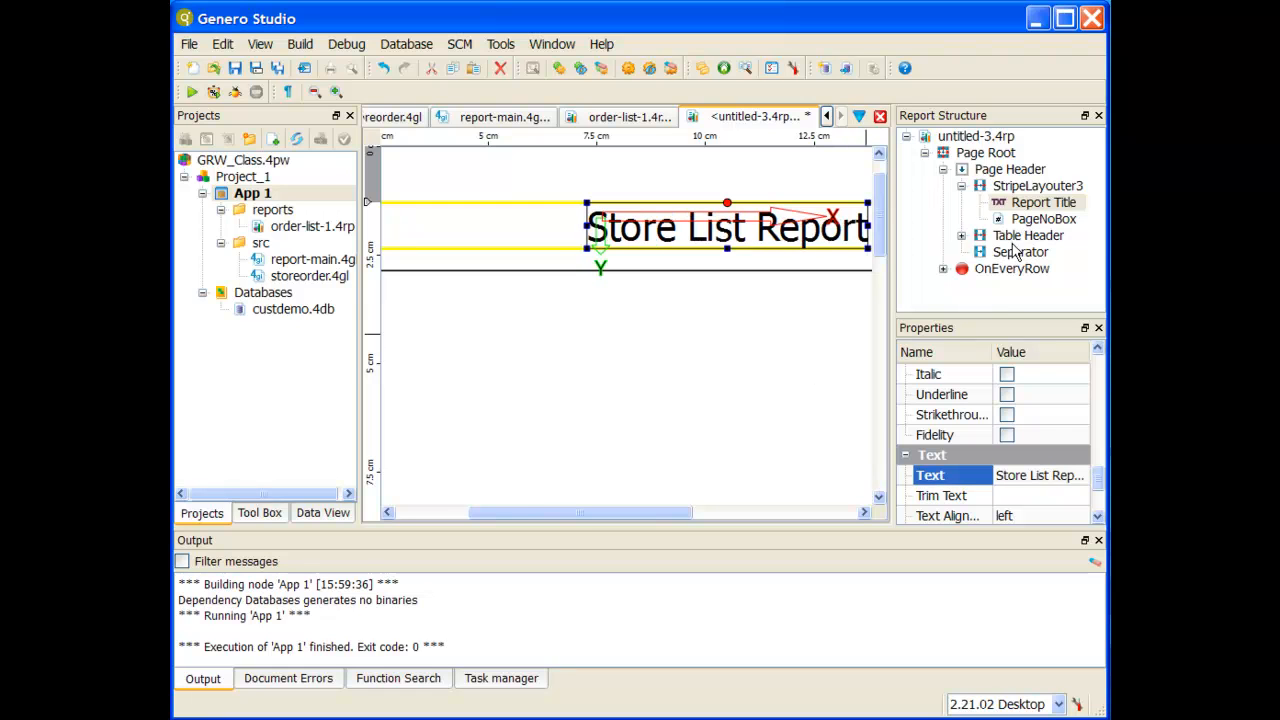
Expand the Table Header and OnEveryRow nodes in the new report's structure and inspect the Table Row and its OnEveryRow trigger
{"action": "left_click", "coordinate": [961, 236]}
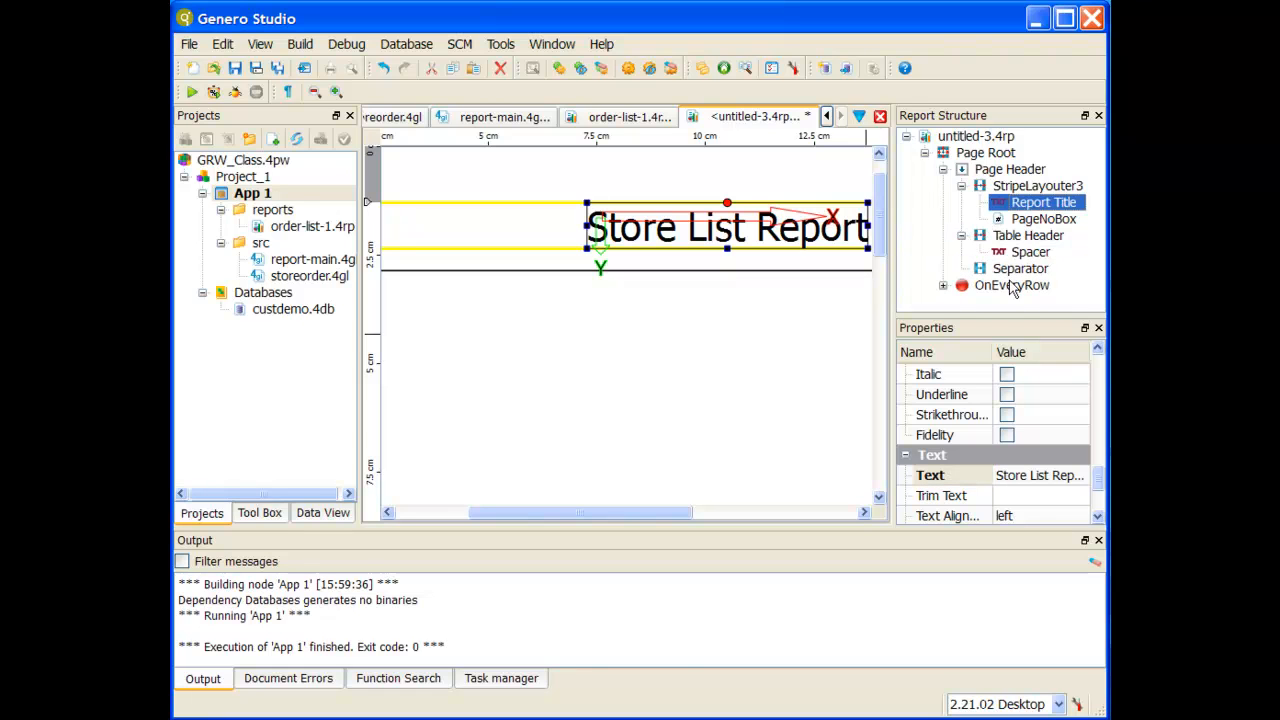
{"action": "left_click", "coordinate": [943, 286]}
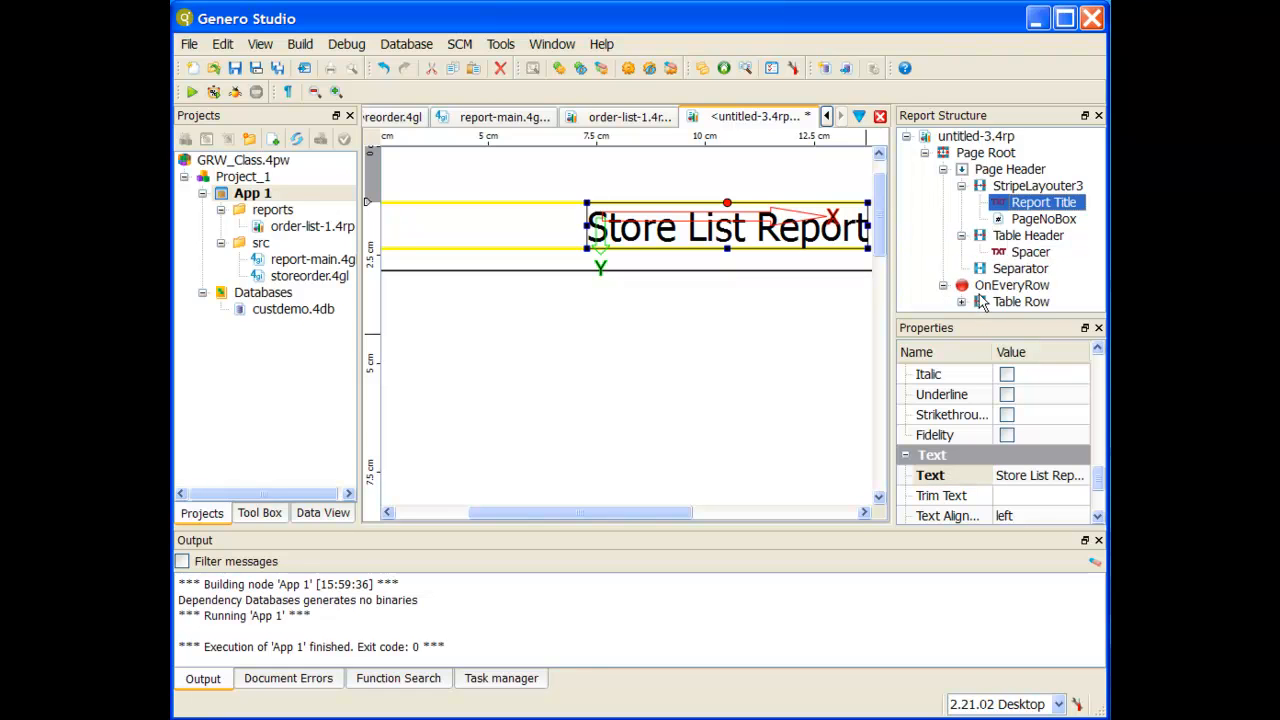
{"action": "left_click", "coordinate": [1008, 304]}
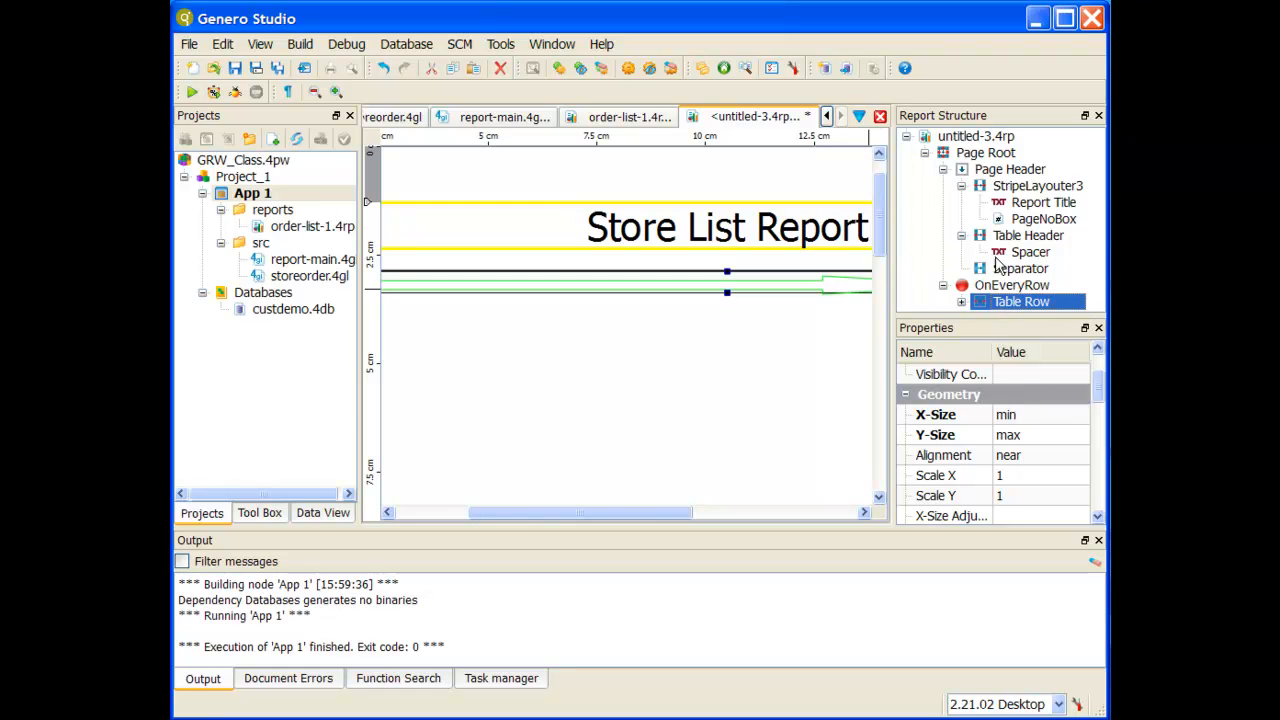
{"action": "left_click", "coordinate": [1008, 289]}
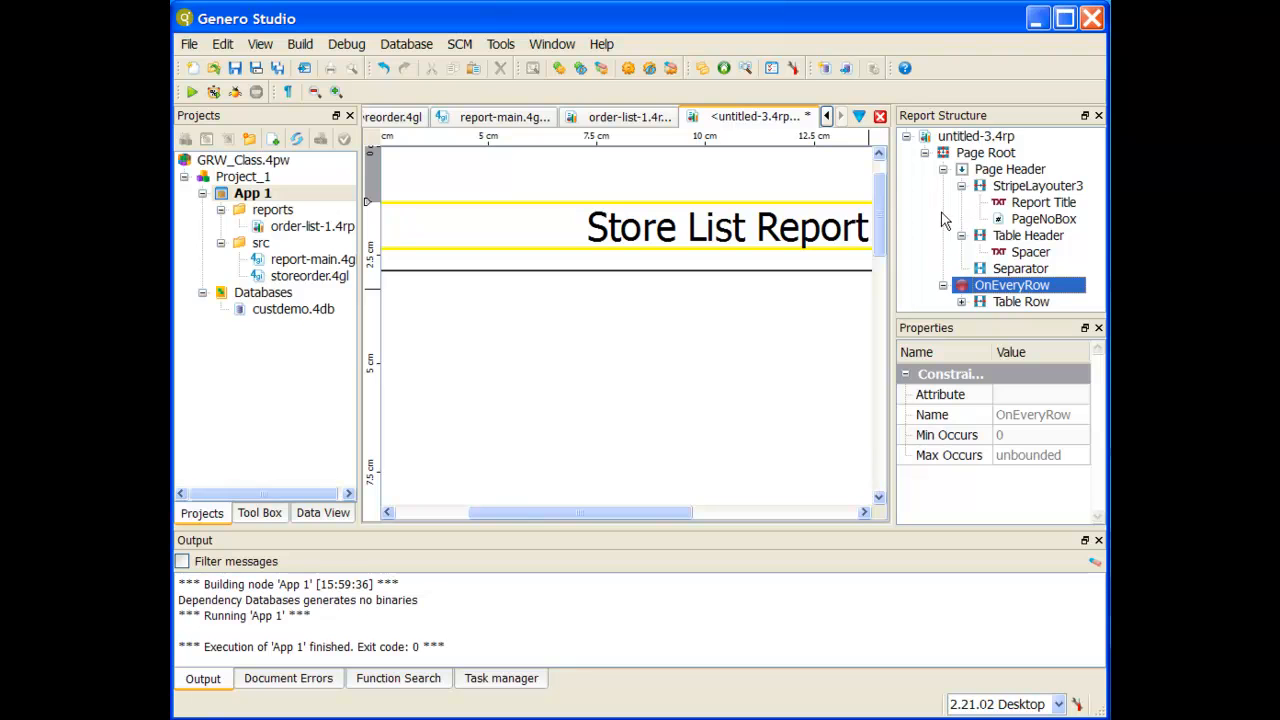
Associate the new report with the storeorder.rdd data schema
{"action": "left_click", "coordinate": [322, 512]}
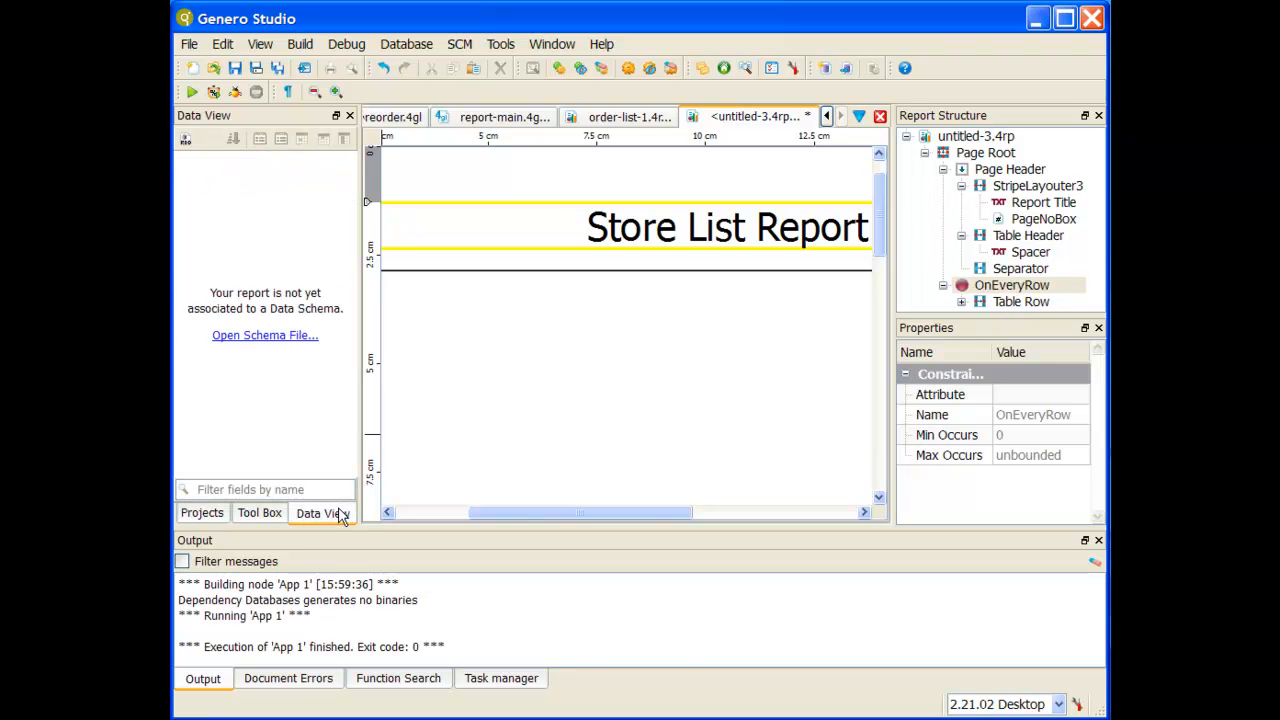
{"action": "left_click", "coordinate": [265, 335]}
{"action": "double_click", "coordinate": [357, 135]}
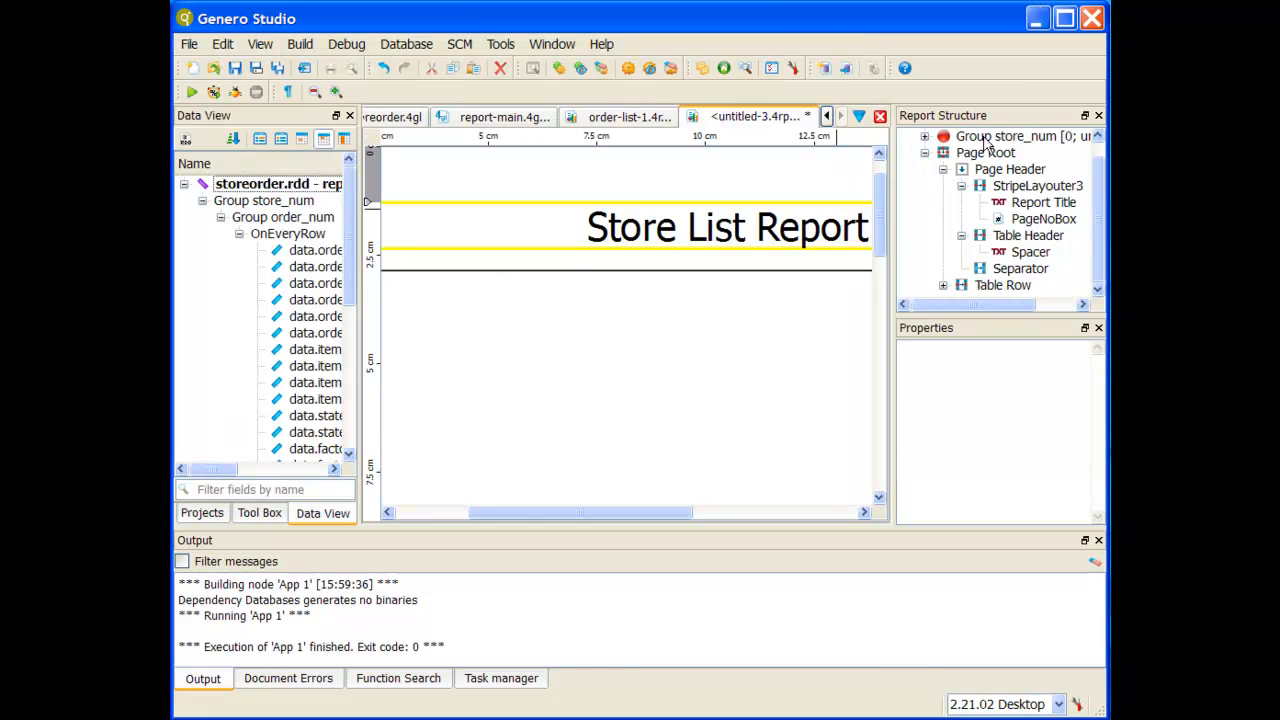
Move the Group store_num trigger directly under Page Root, between the Page Header and the Table Row
{"action": "left_click", "coordinate": [924, 136]}
{"action": "left_click", "coordinate": [943, 152]}
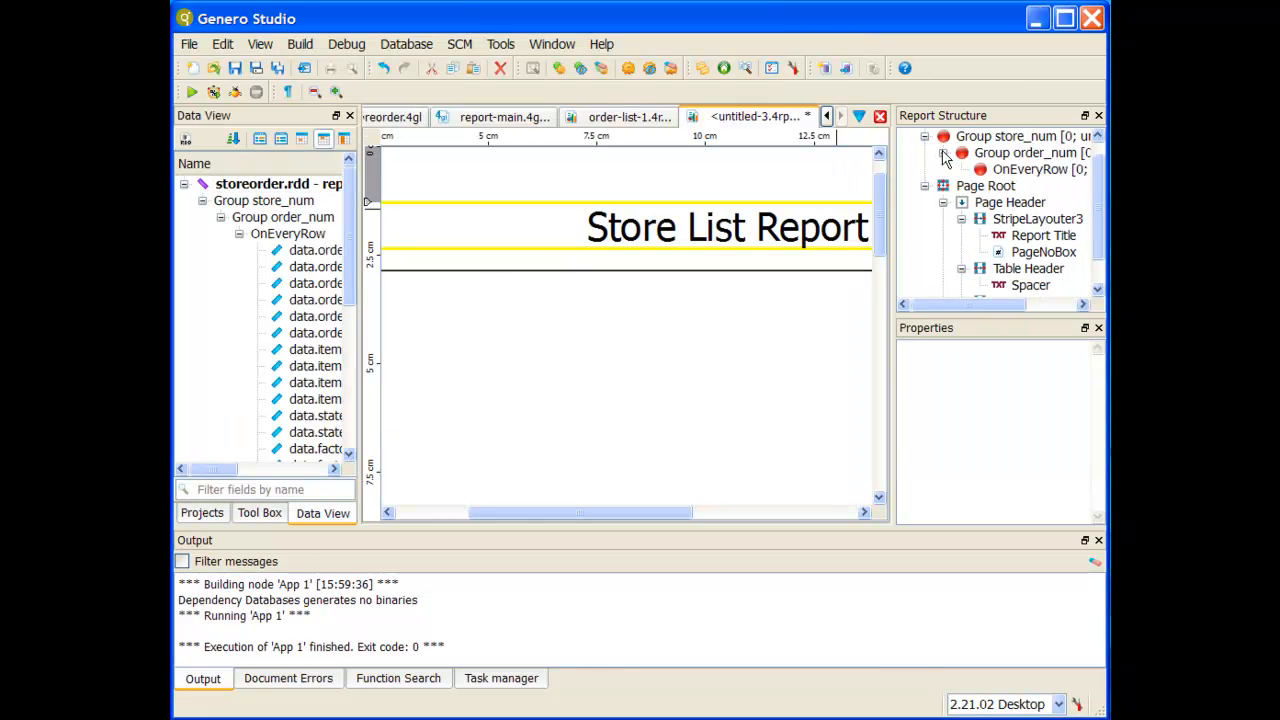
{"action": "left_click", "coordinate": [943, 204]}
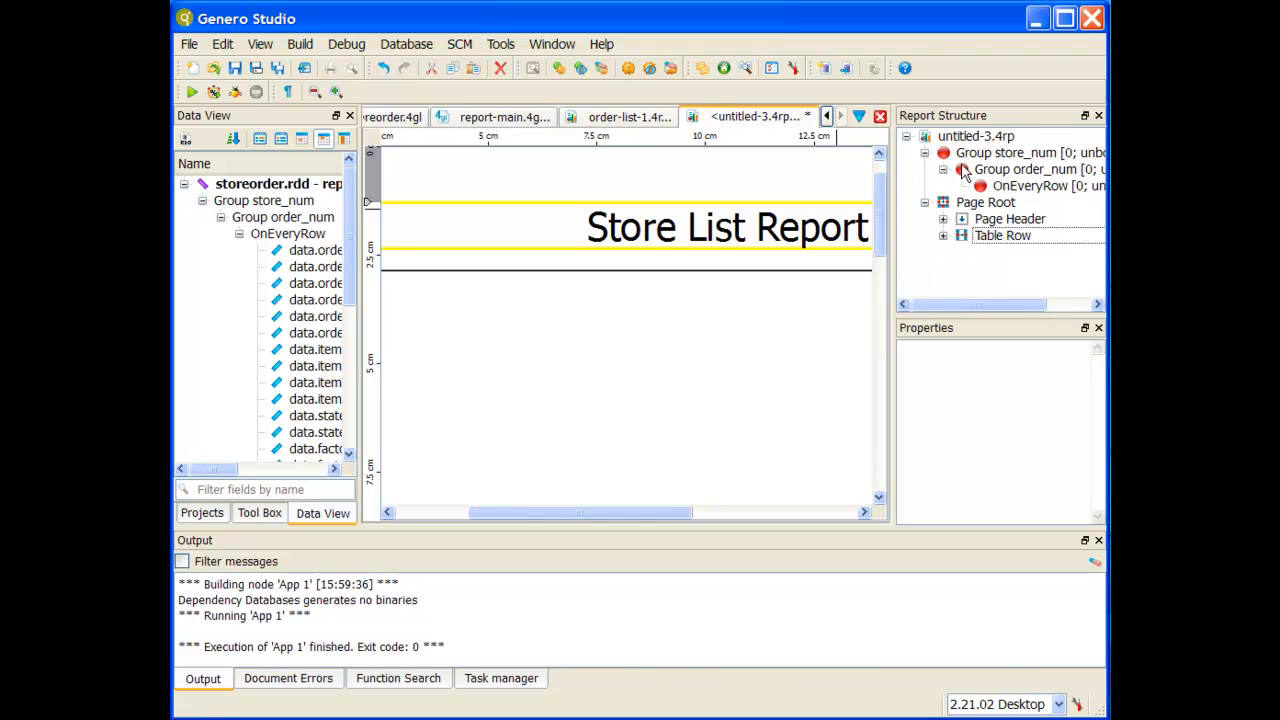
{"action": "left_click", "coordinate": [925, 203]}
{"action": "left_click", "coordinate": [925, 203]}
{"action": "left_click_drag", "start_coordinate": [987, 154], "coordinate": [998, 232]}
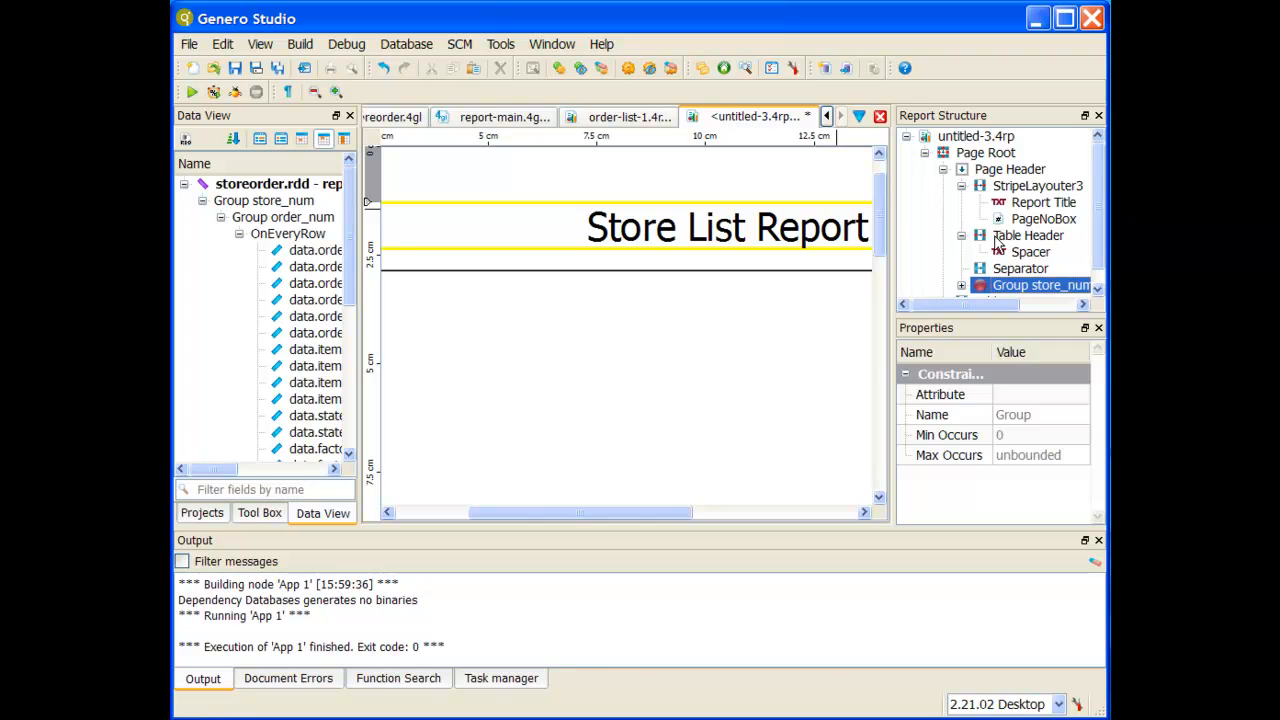
{"action": "scroll", "coordinate": [1017, 277], "scroll_direction": "down", "scroll_amount": 1}
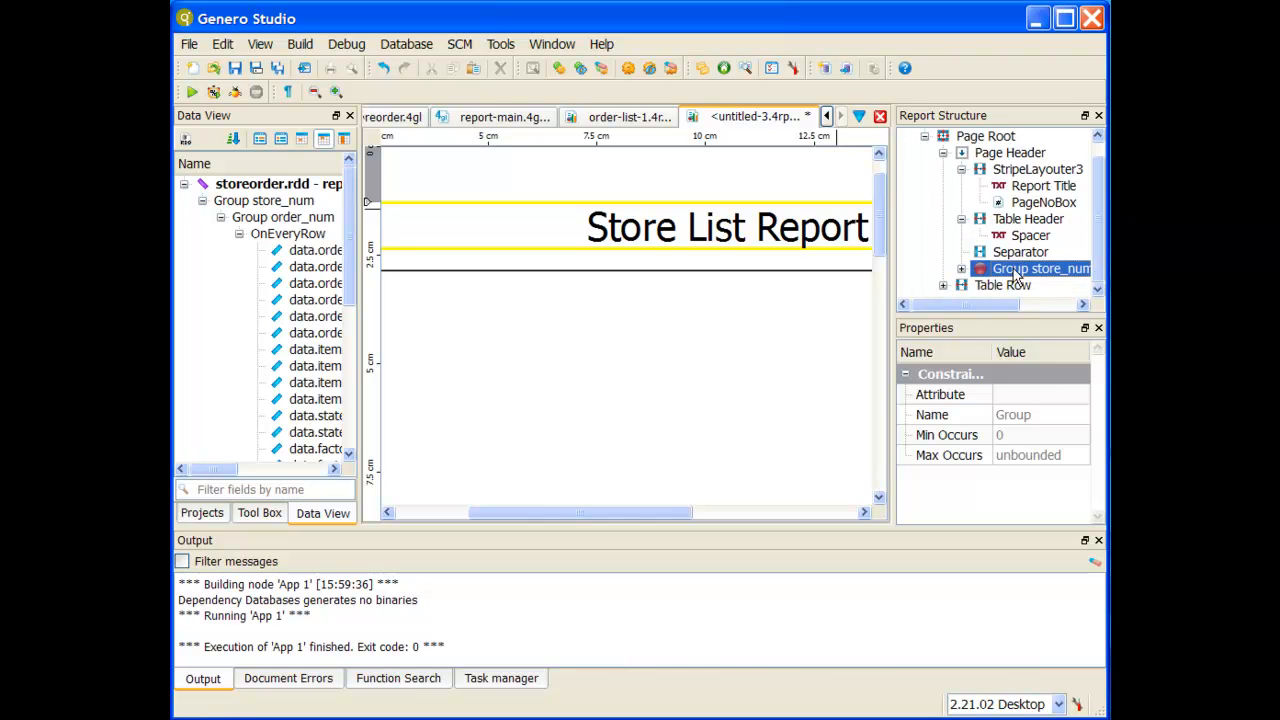
{"action": "left_click_drag", "start_coordinate": [1016, 274], "coordinate": [970, 287]}
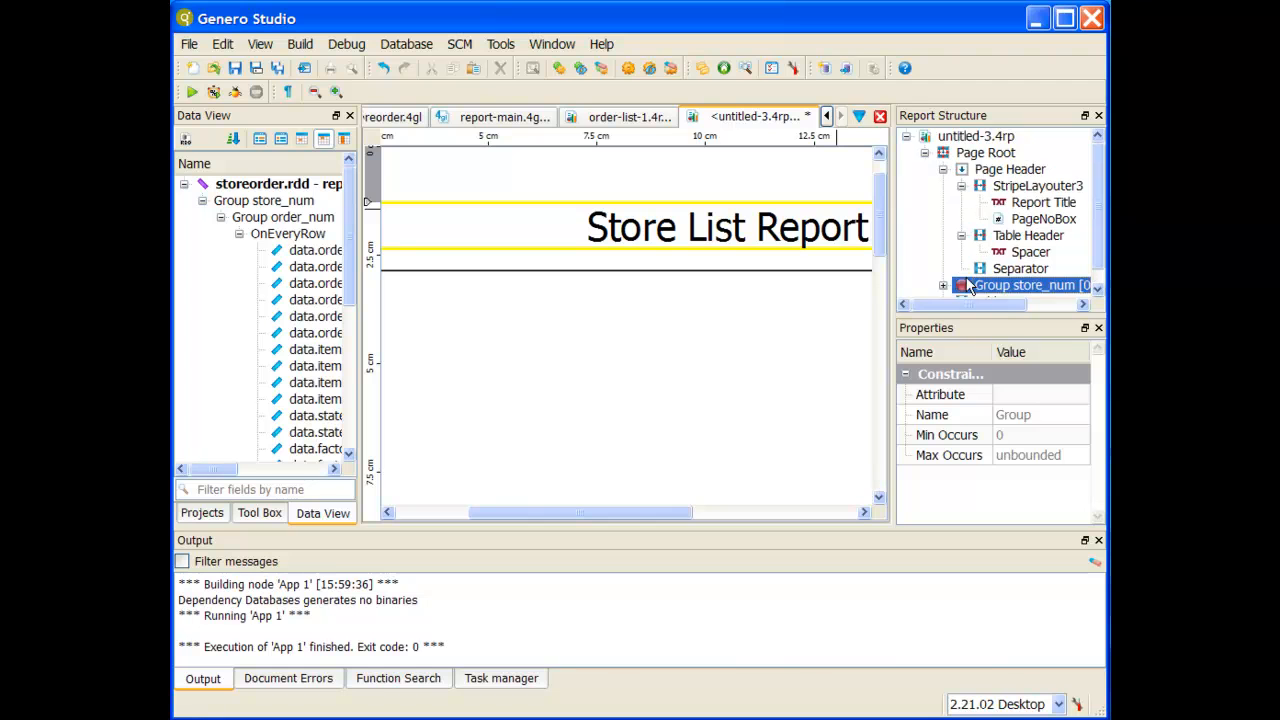
{"action": "left_click", "coordinate": [943, 170]}
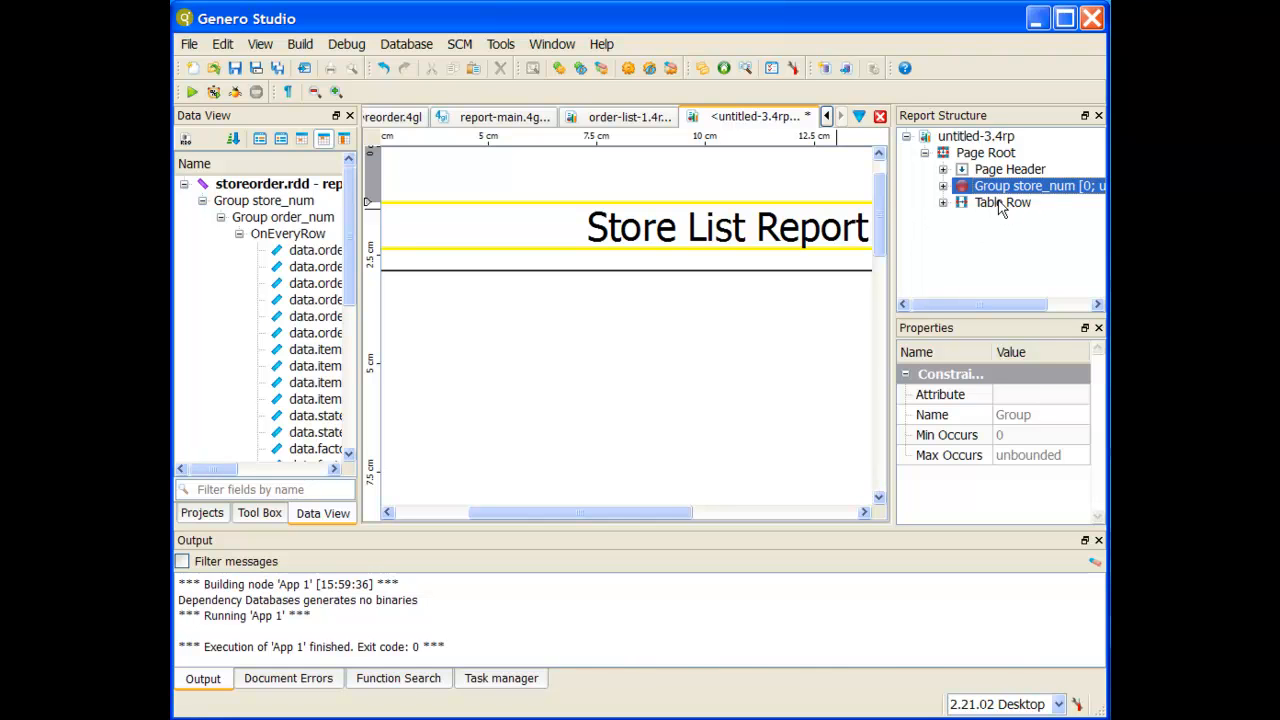
Add table column value objects for data.customer.store_name and data.customer.store_num to the Table Row
{"action": "left_click", "coordinate": [1001, 204]}
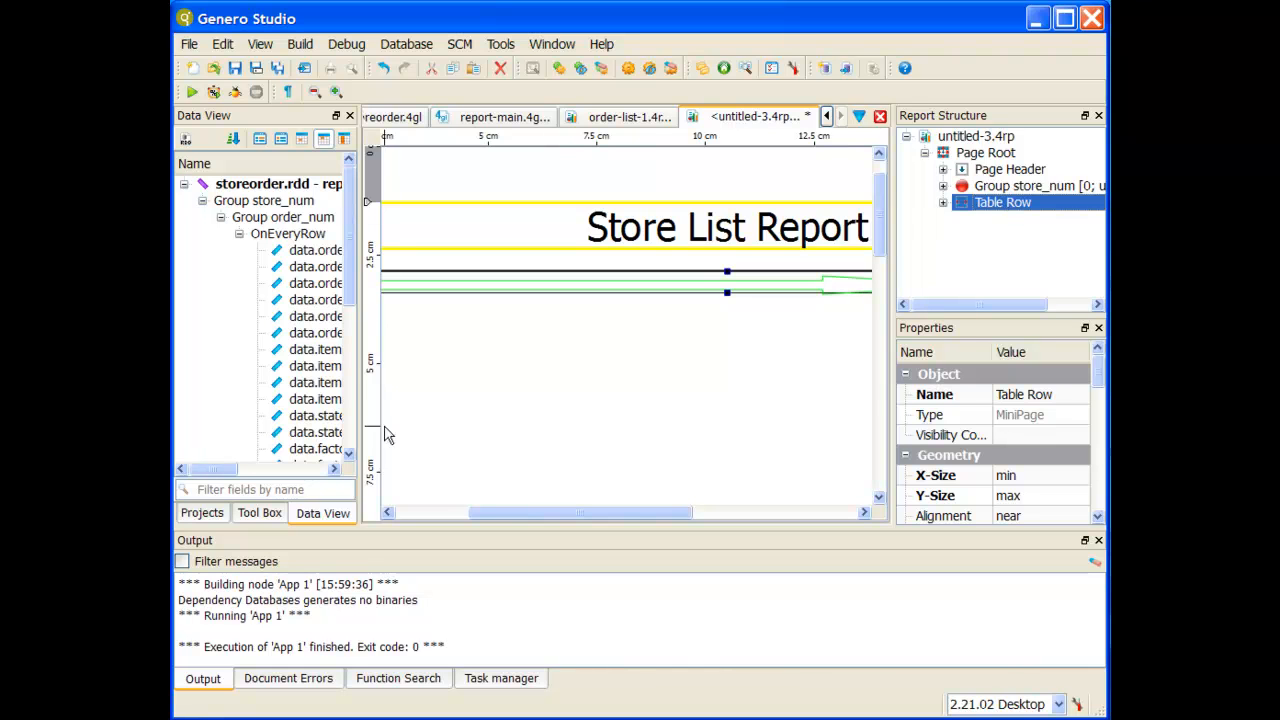
{"action": "left_click", "coordinate": [304, 144]}
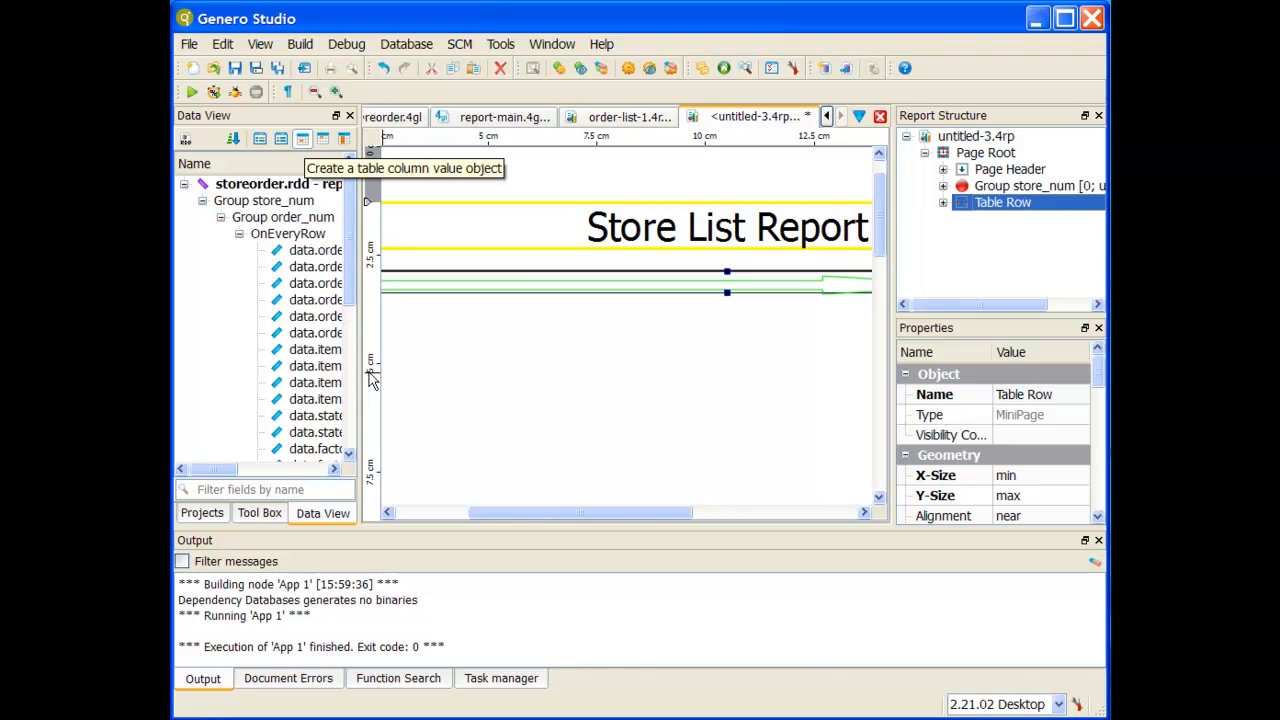
{"action": "left_click_drag", "start_coordinate": [356, 372], "coordinate": [532, 364]}
{"action": "scroll", "coordinate": [388, 300], "scroll_direction": "down", "scroll_amount": 2}
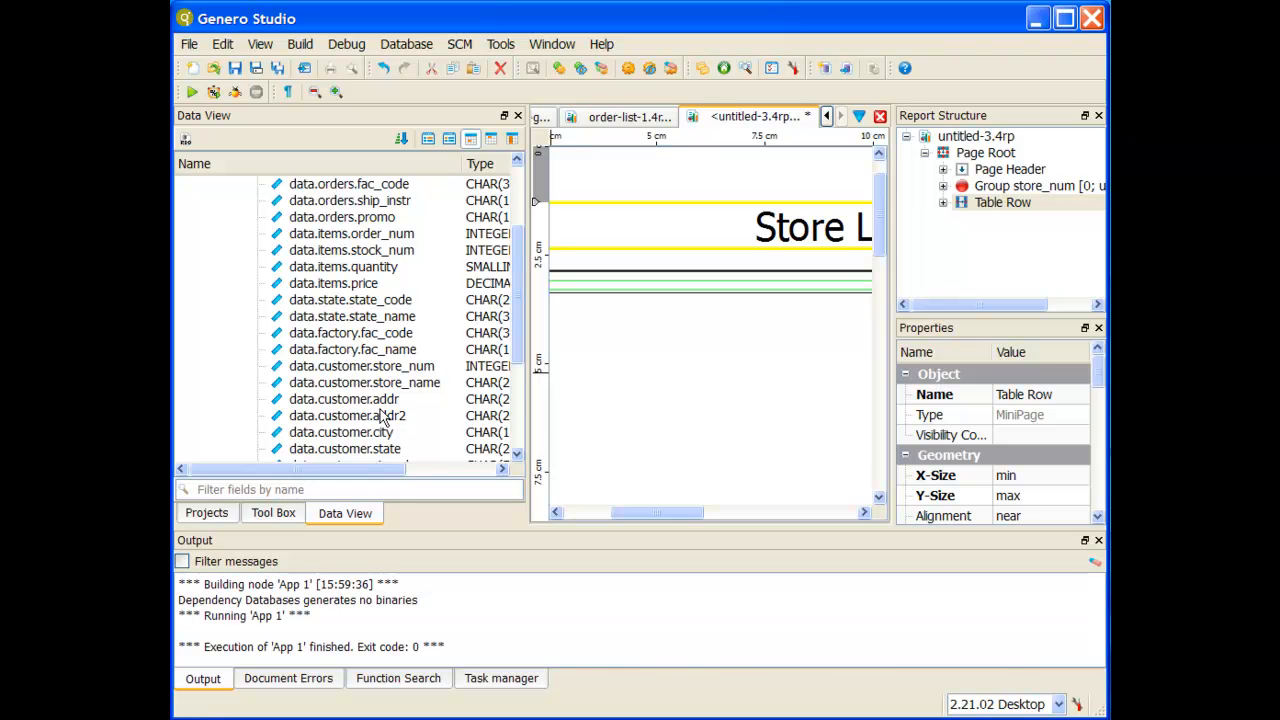
{"action": "scroll", "coordinate": [383, 414], "scroll_direction": "down", "scroll_amount": 2}
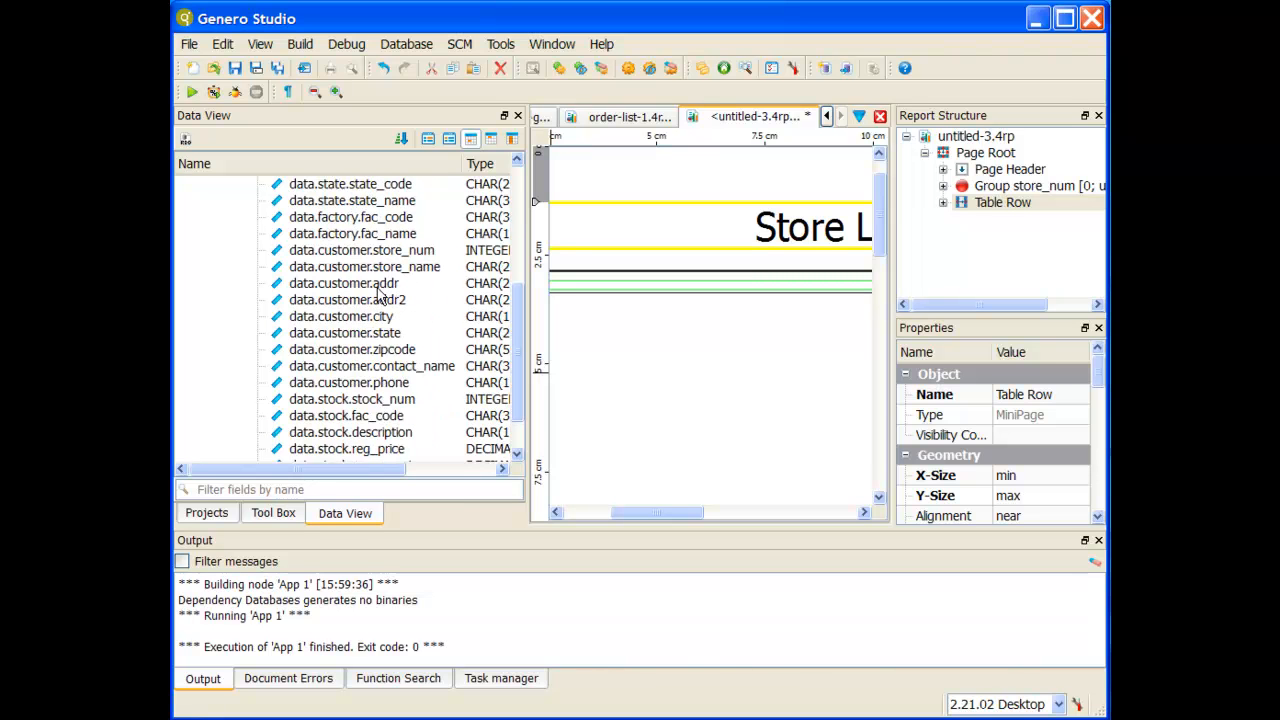
{"action": "double_click", "coordinate": [372, 267]}
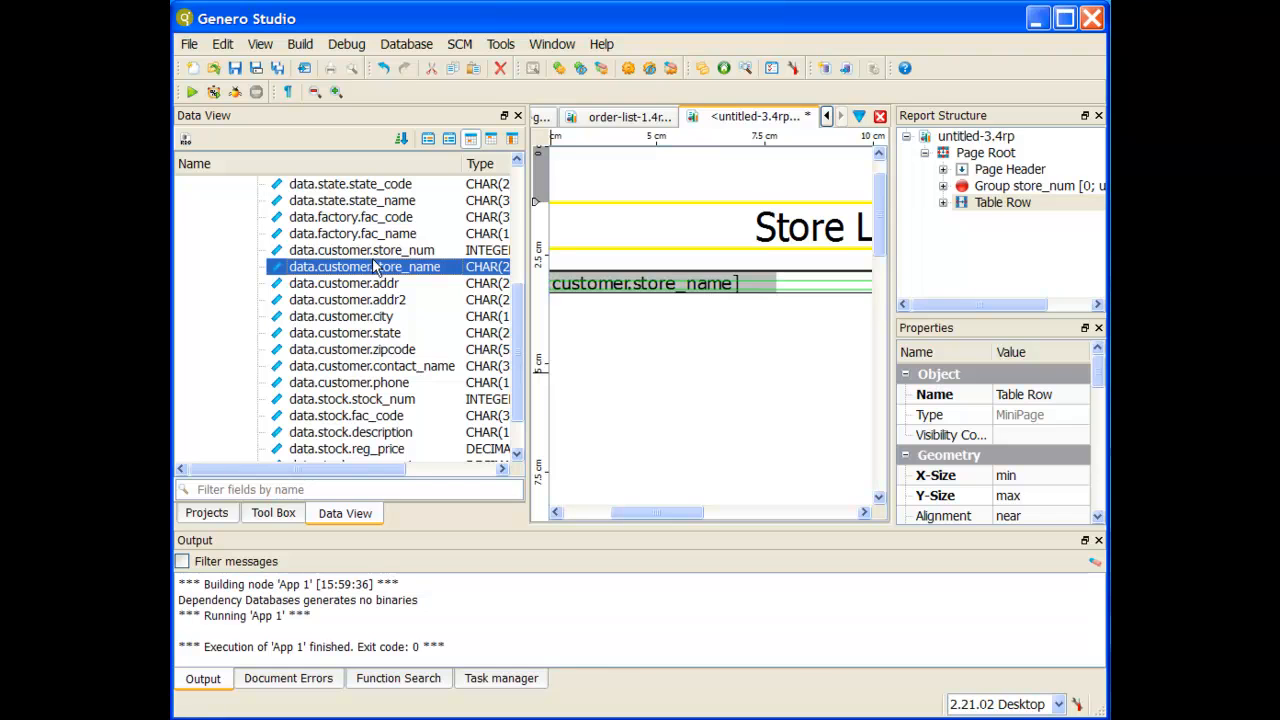
{"action": "double_click", "coordinate": [374, 251]}
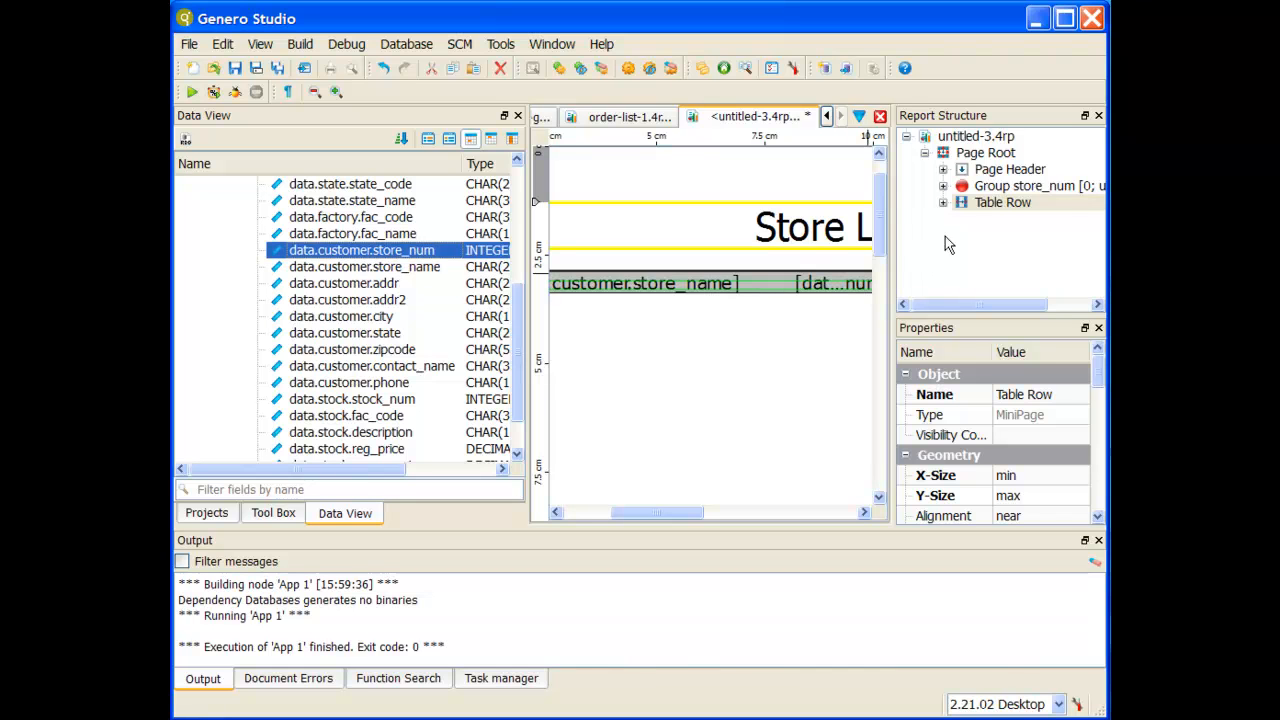
Add table column title objects for data.customer.store_num and data.customer.store_name to the Table Header
{"action": "left_click", "coordinate": [942, 170]}
{"action": "left_click", "coordinate": [1020, 237]}
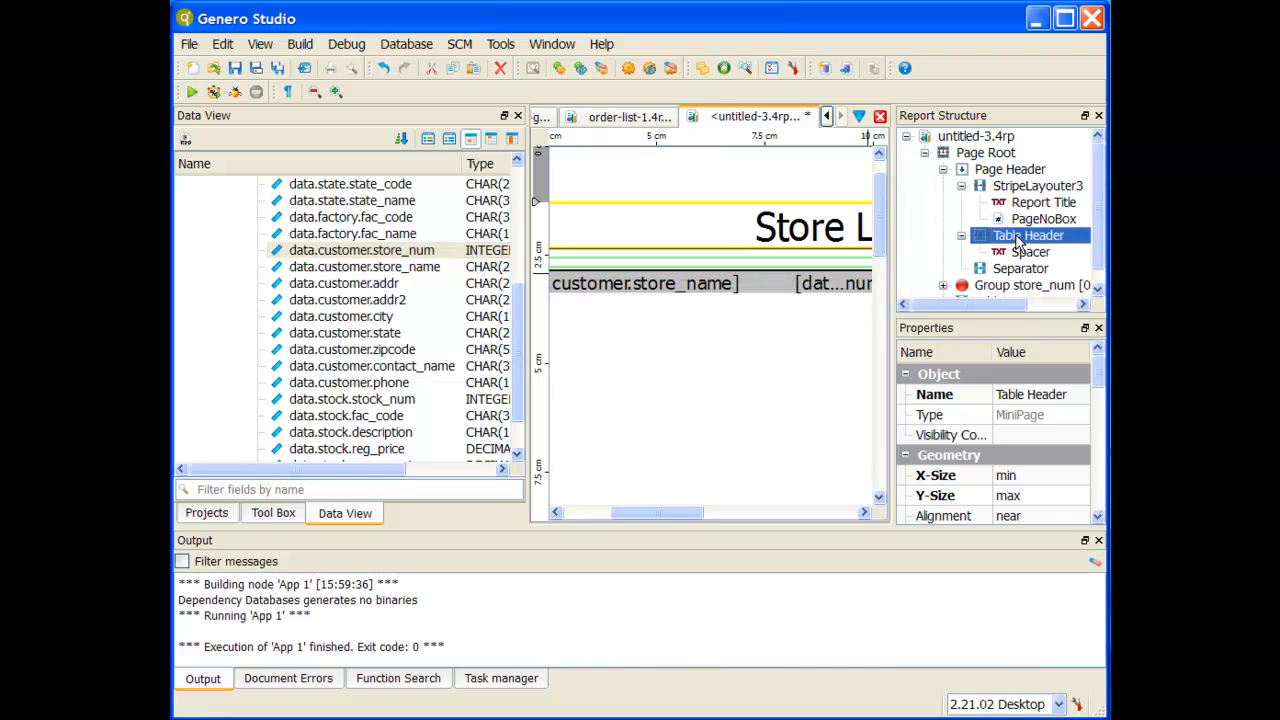
{"action": "left_click", "coordinate": [492, 140]}
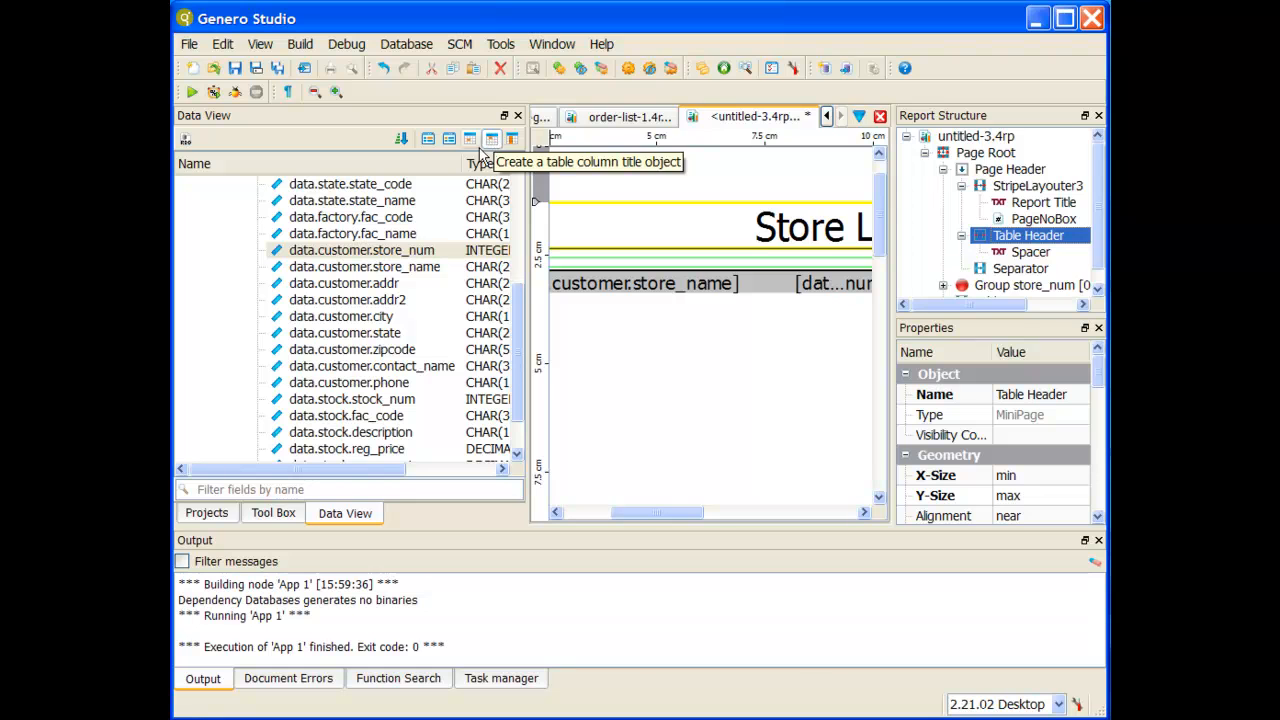
{"action": "left_click", "coordinate": [410, 256]}
{"action": "left_click", "coordinate": [416, 268]}
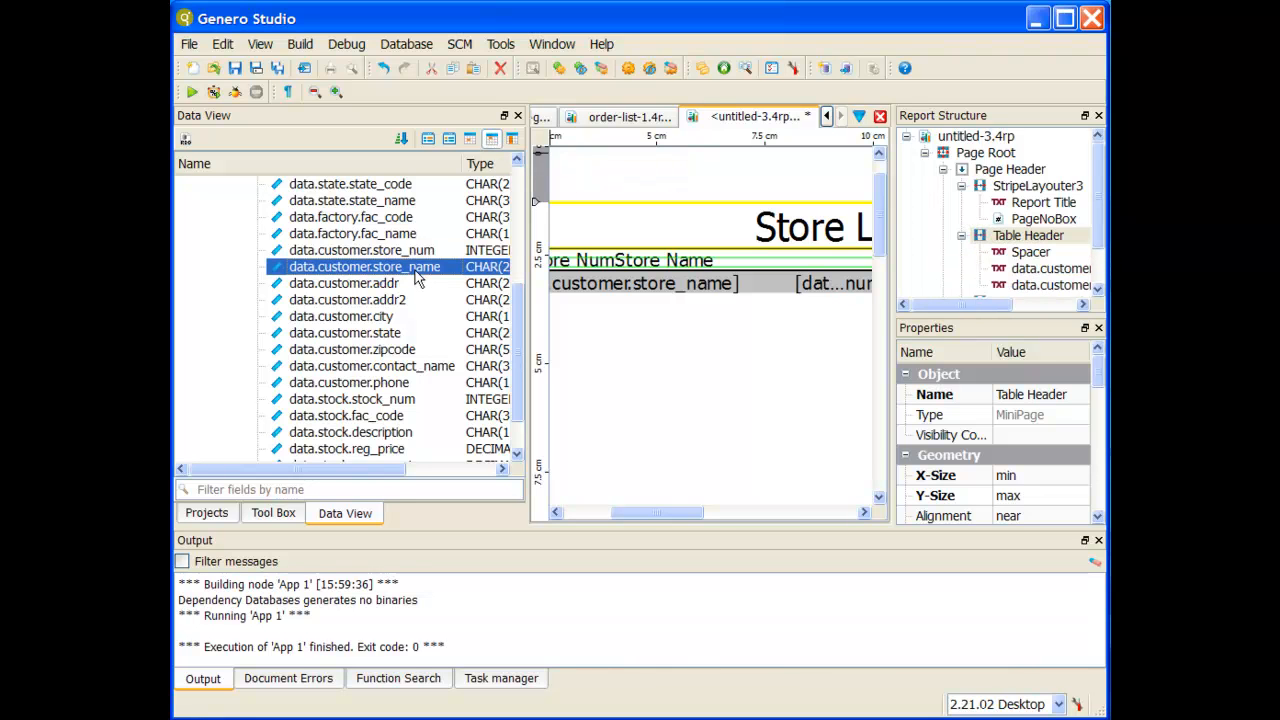
Reorder the Table Row so the data.customer.store_num value comes before the data.customer.store_name value
{"action": "left_click_drag", "start_coordinate": [682, 510], "coordinate": [740, 512]}
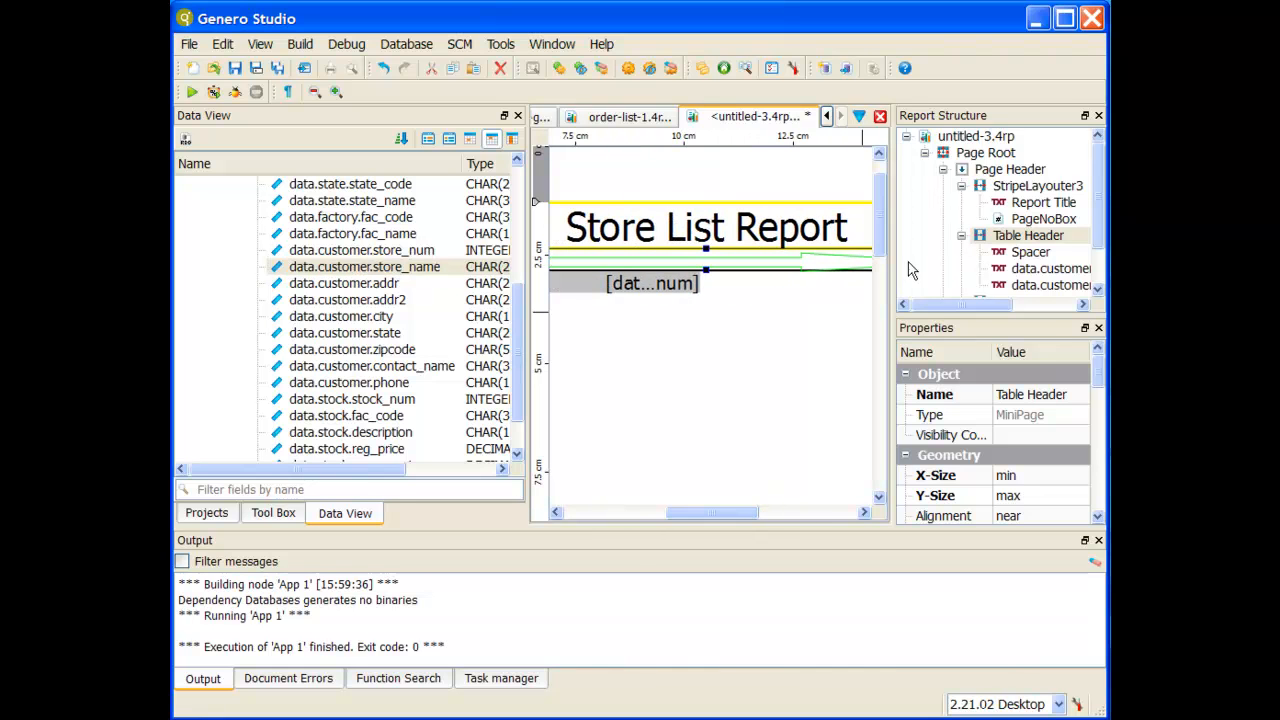
{"action": "left_click_drag", "start_coordinate": [895, 268], "coordinate": [732, 262]}
{"action": "scroll", "coordinate": [908, 260], "scroll_direction": "down", "scroll_amount": 1}
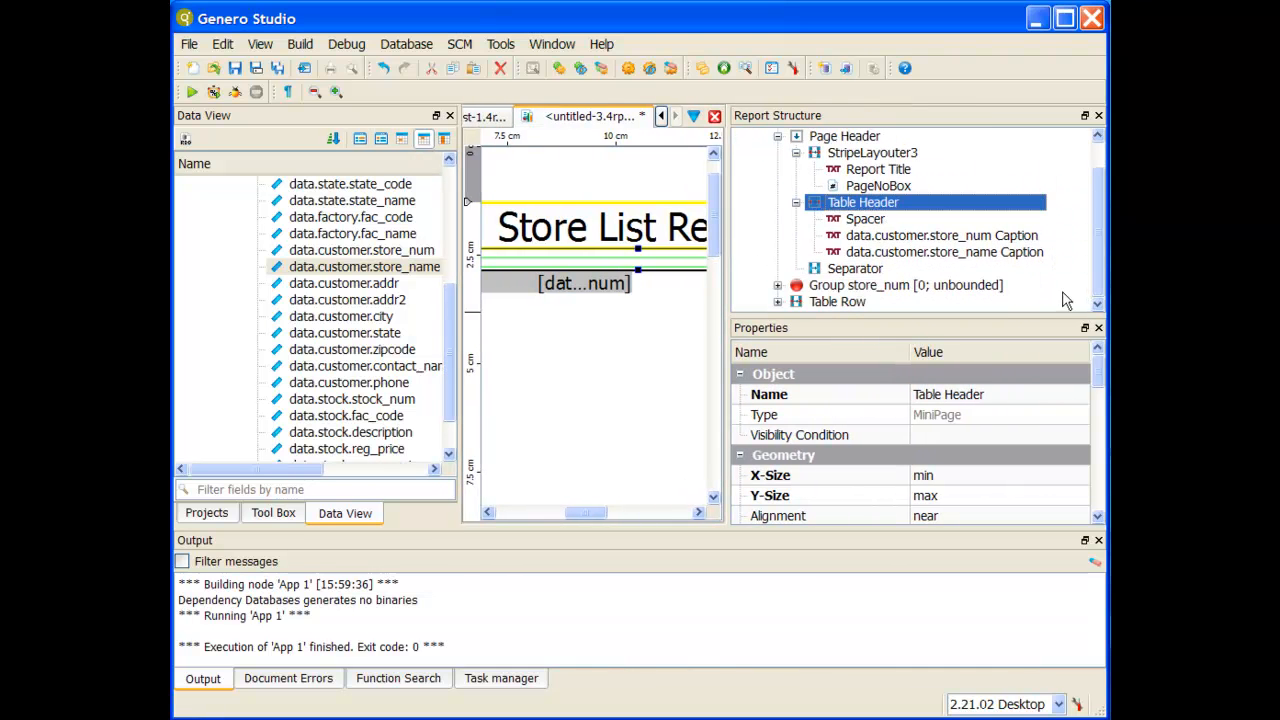
{"action": "left_click", "coordinate": [778, 301]}
{"action": "scroll", "coordinate": [835, 270], "scroll_direction": "down", "scroll_amount": 1}
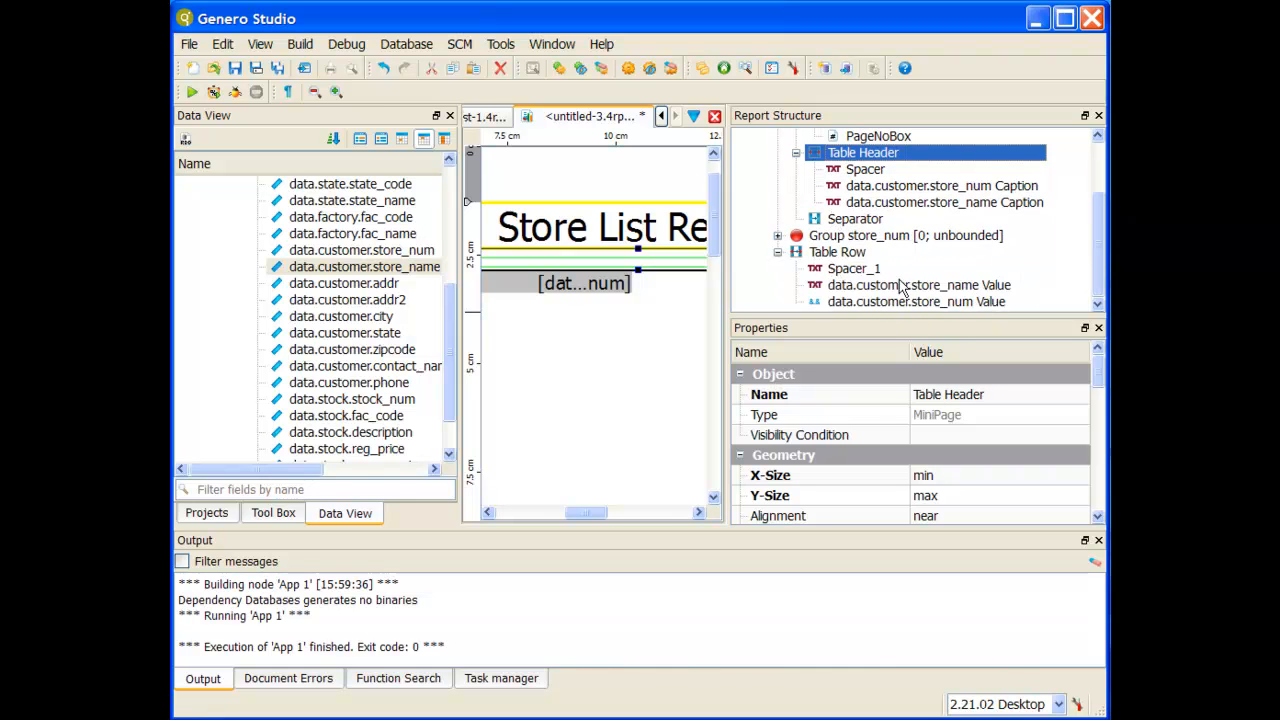
{"action": "left_click_drag", "start_coordinate": [898, 306], "coordinate": [891, 285]}
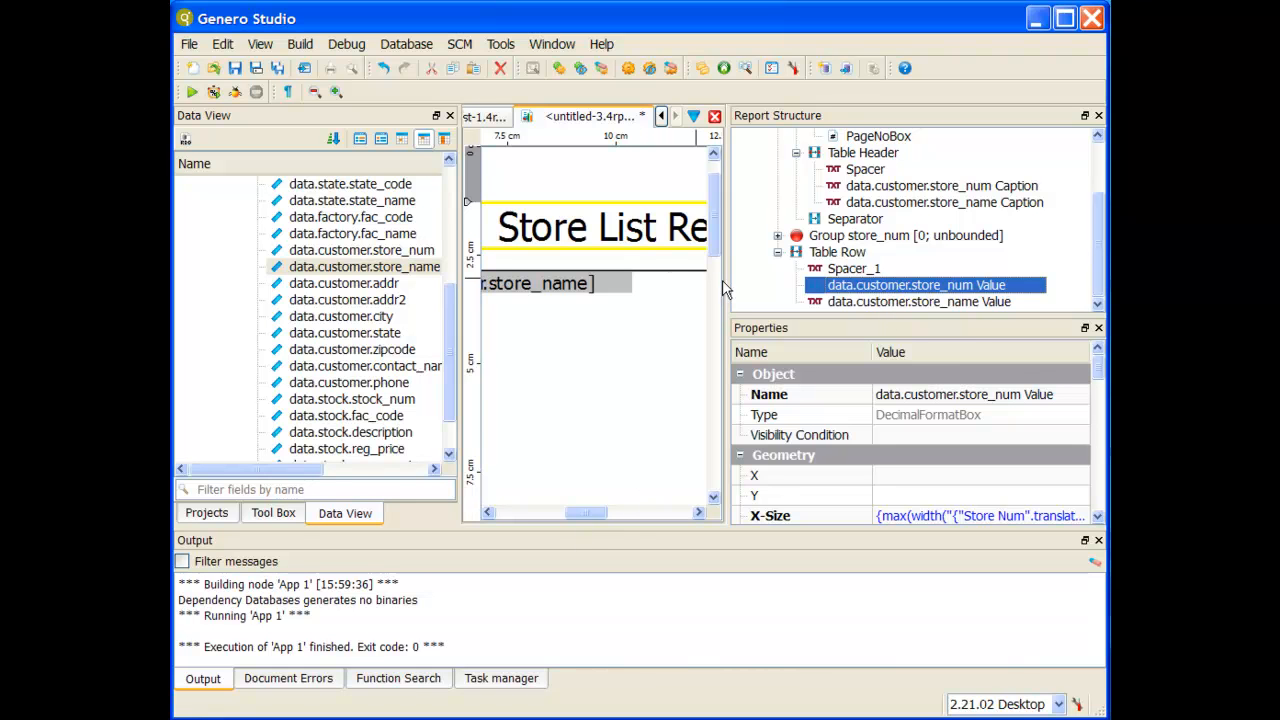
Enlarge the design area and check how the store number and store name values line up with their column titles
{"action": "left_click_drag", "start_coordinate": [726, 281], "coordinate": [990, 281]}
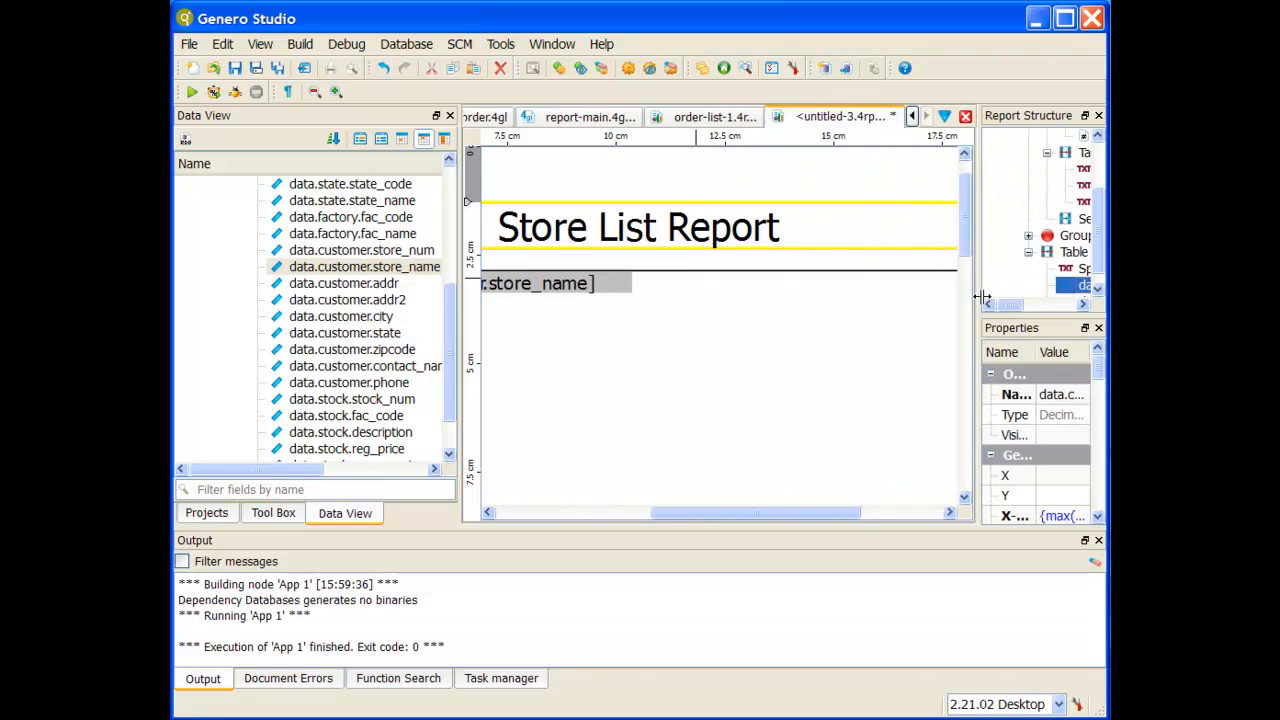
{"action": "left_click_drag", "start_coordinate": [686, 517], "coordinate": [534, 516]}
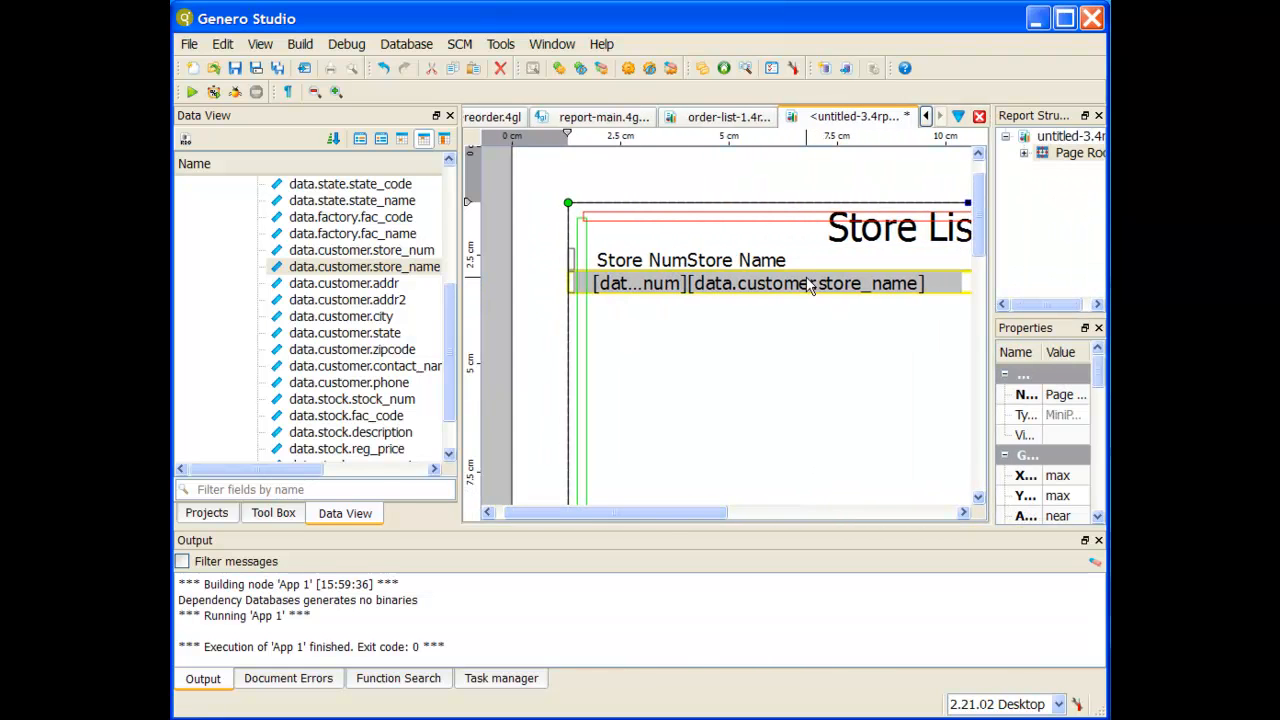
{"action": "left_click", "coordinate": [755, 292]}
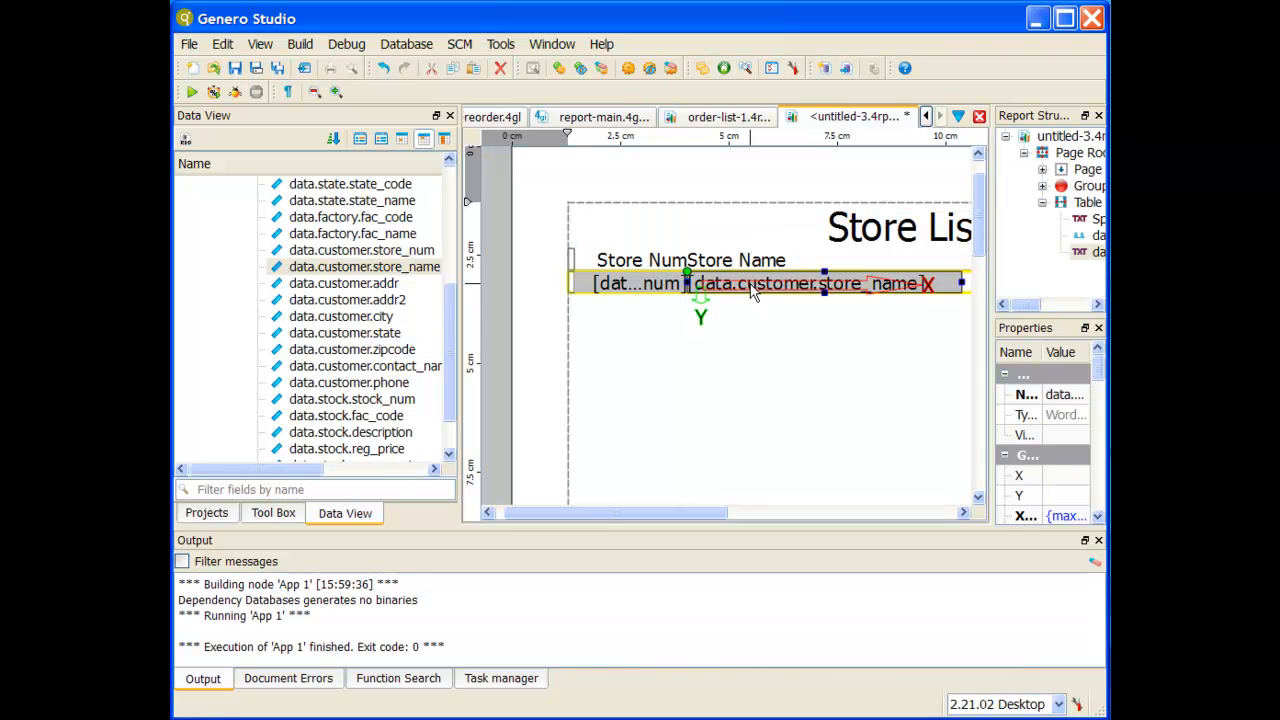
{"action": "left_click_drag", "start_coordinate": [755, 290], "coordinate": [841, 290]}
Detach the report structure into a floating window and examine the spacers, captions and values in the Table Header and Table Row
{"action": "double_click", "coordinate": [1040, 116]}
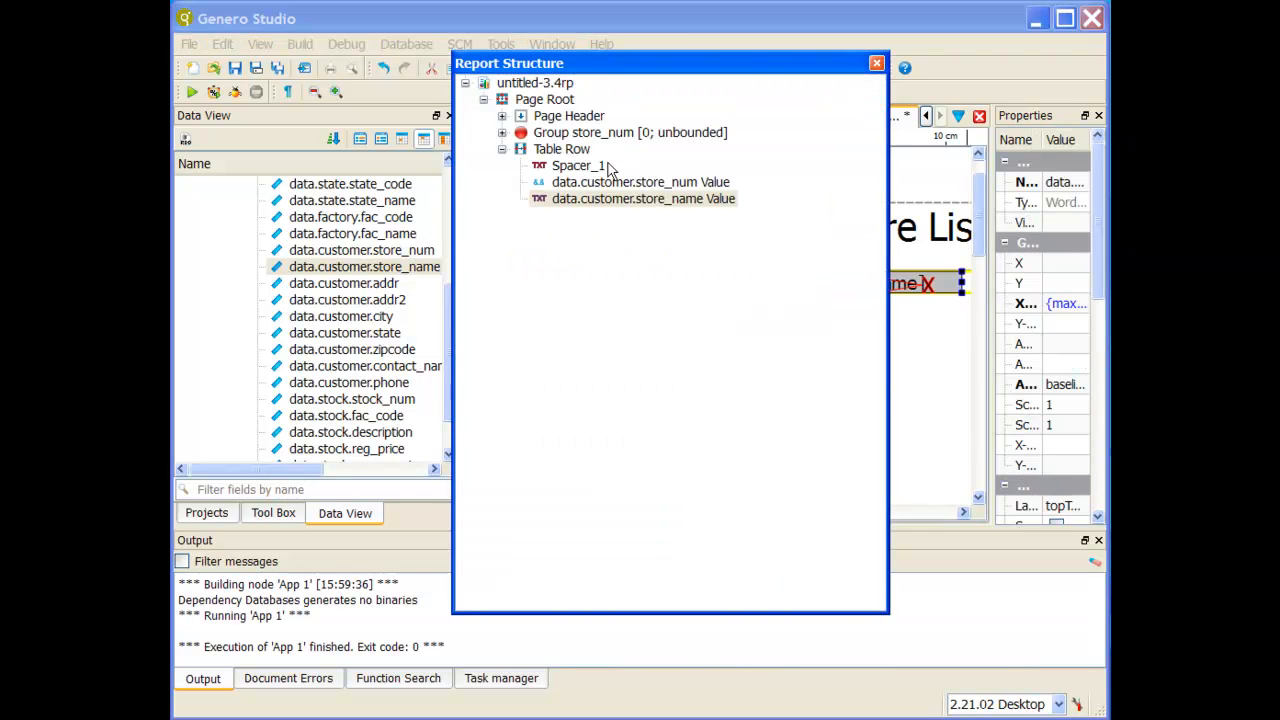
{"action": "left_click", "coordinate": [502, 116]}
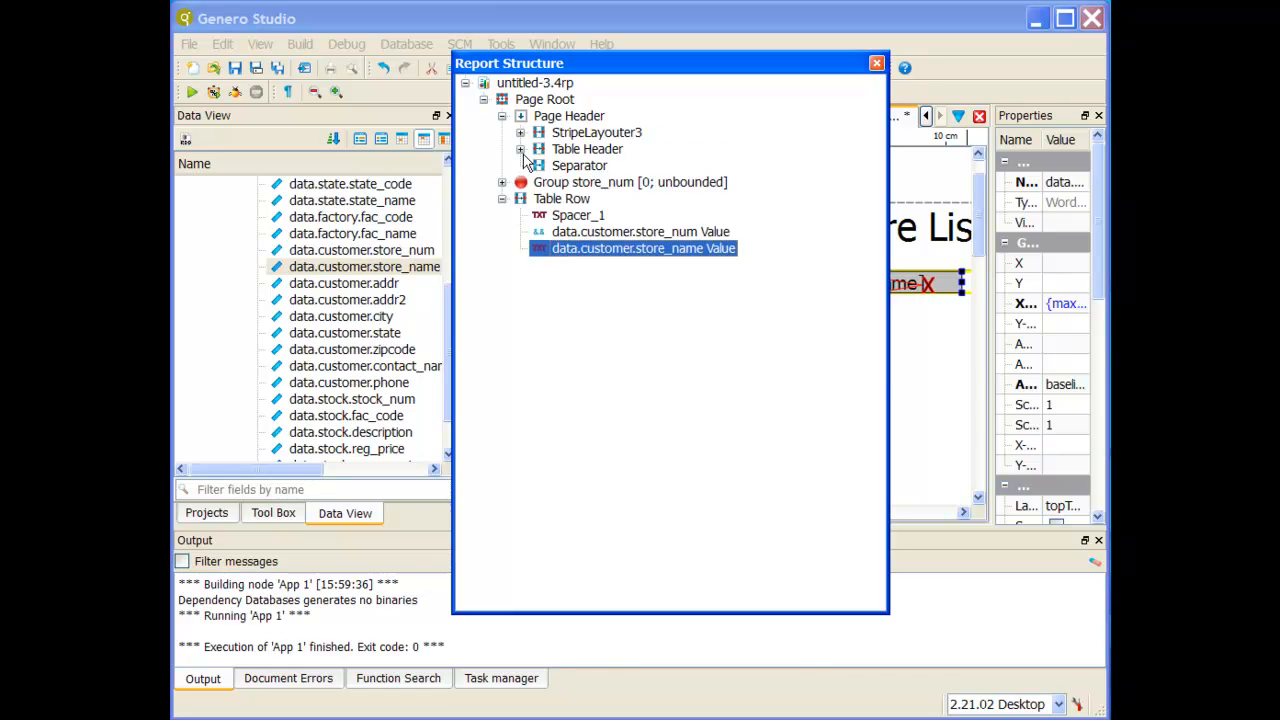
{"action": "left_click", "coordinate": [520, 149]}
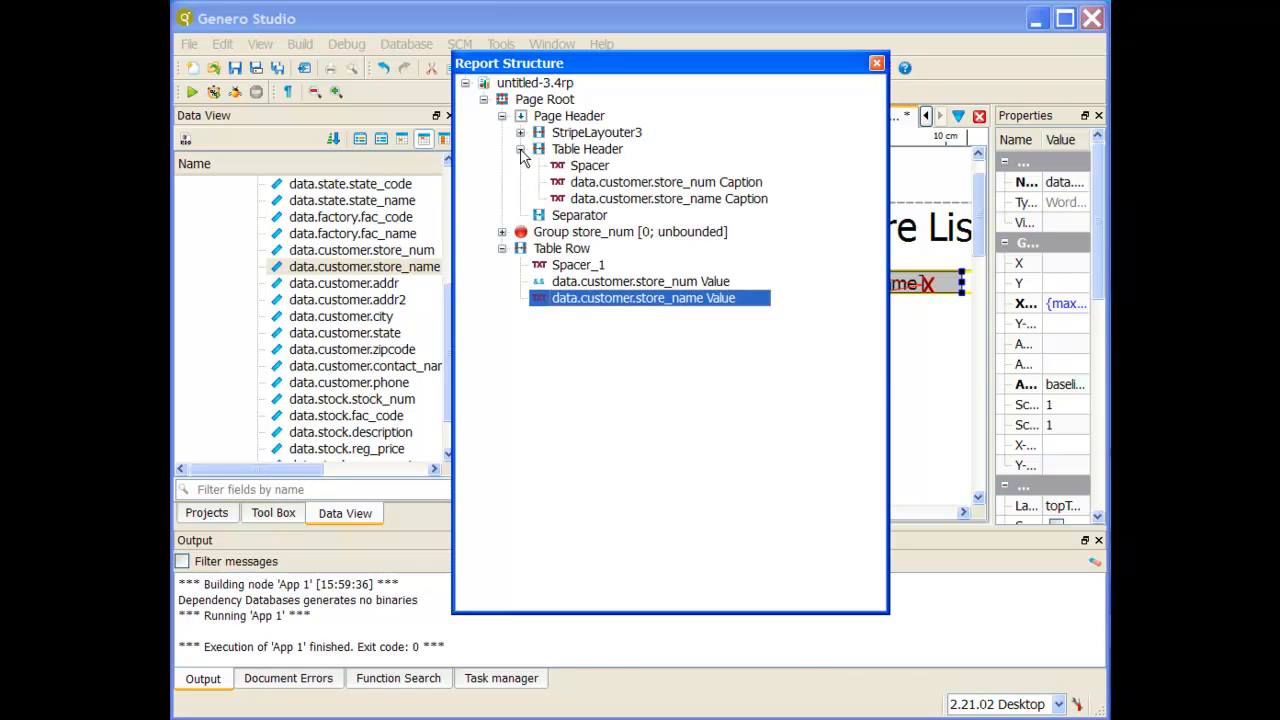
{"action": "left_click", "coordinate": [613, 167]}
{"action": "left_click", "coordinate": [646, 183]}
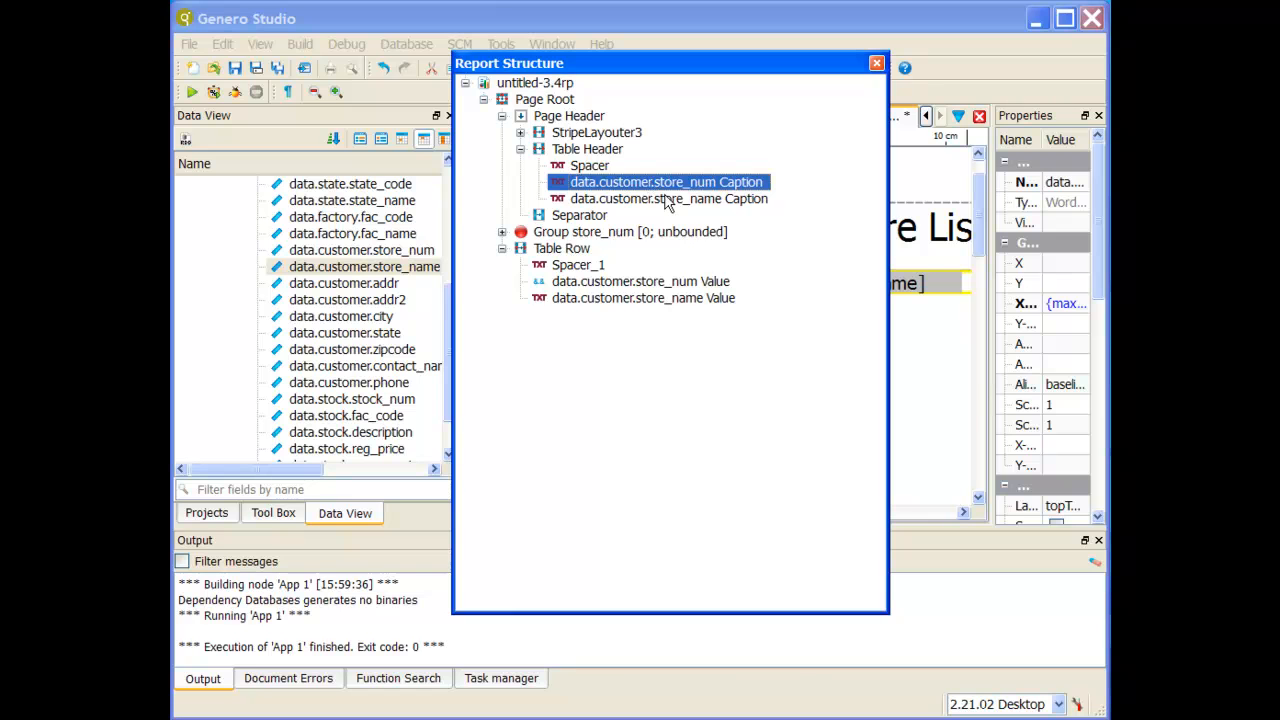
{"action": "left_click", "coordinate": [665, 200]}
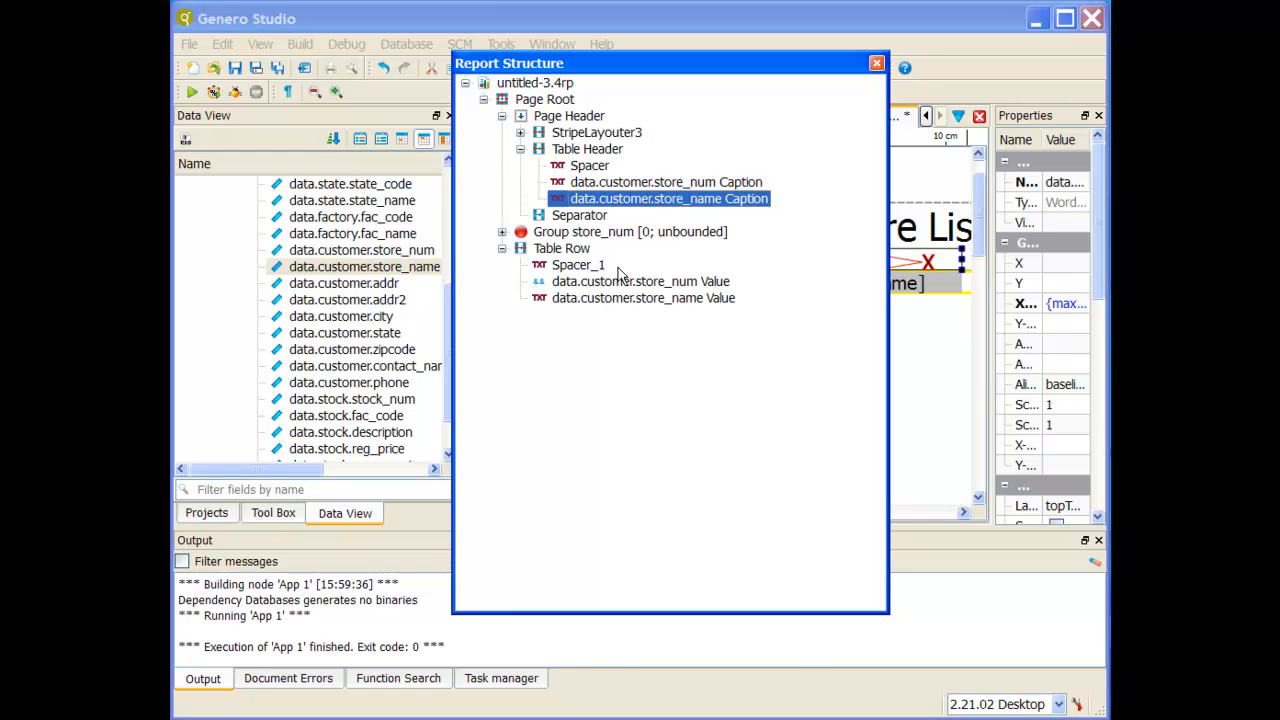
{"action": "left_click", "coordinate": [556, 249]}
{"action": "left_click", "coordinate": [570, 267]}
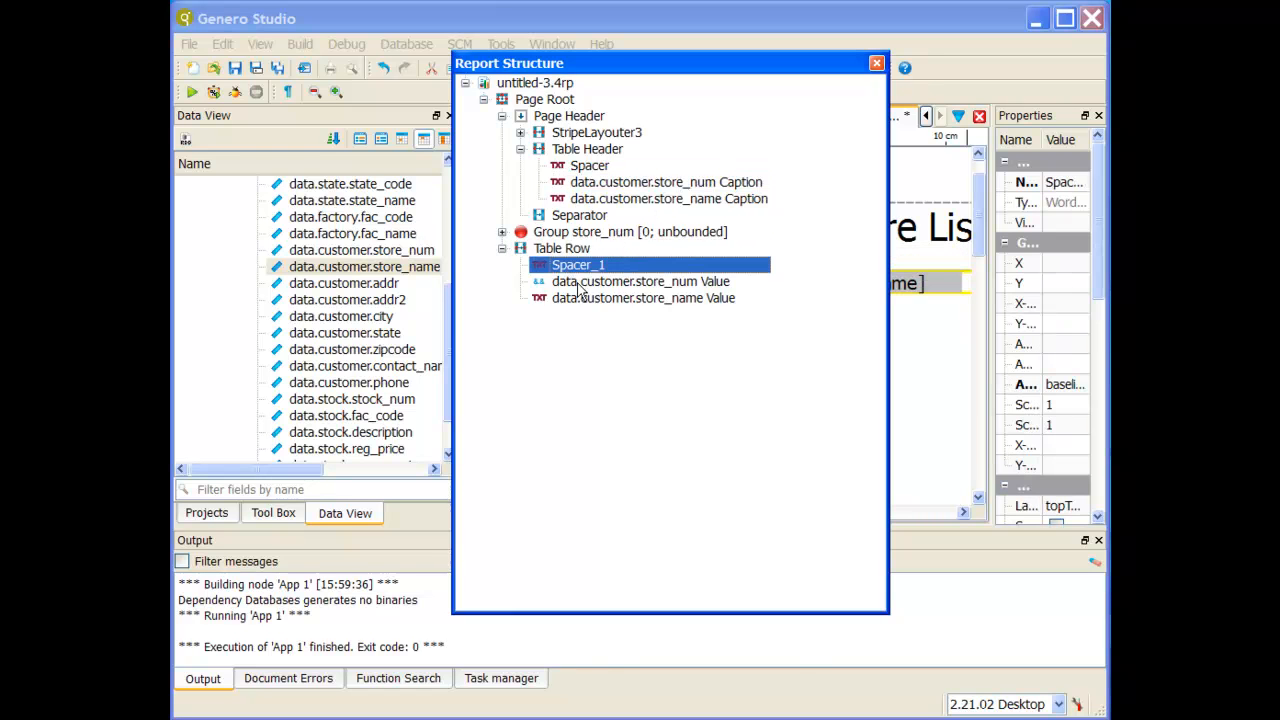
{"action": "left_click", "coordinate": [580, 284]}
{"action": "left_click", "coordinate": [599, 300]}
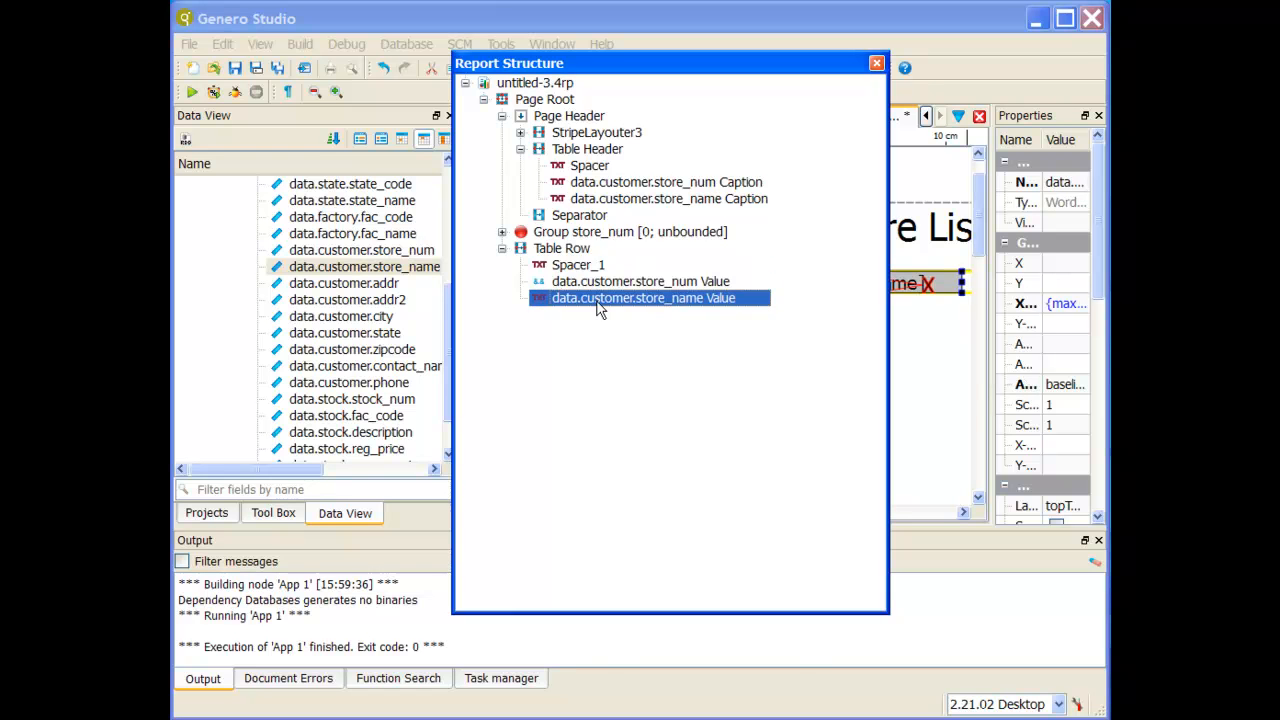
Try placing the Table Row inside the OnEveryRow trigger under Group order_num
{"action": "left_click", "coordinate": [503, 232]}
{"action": "left_click", "coordinate": [520, 248]}
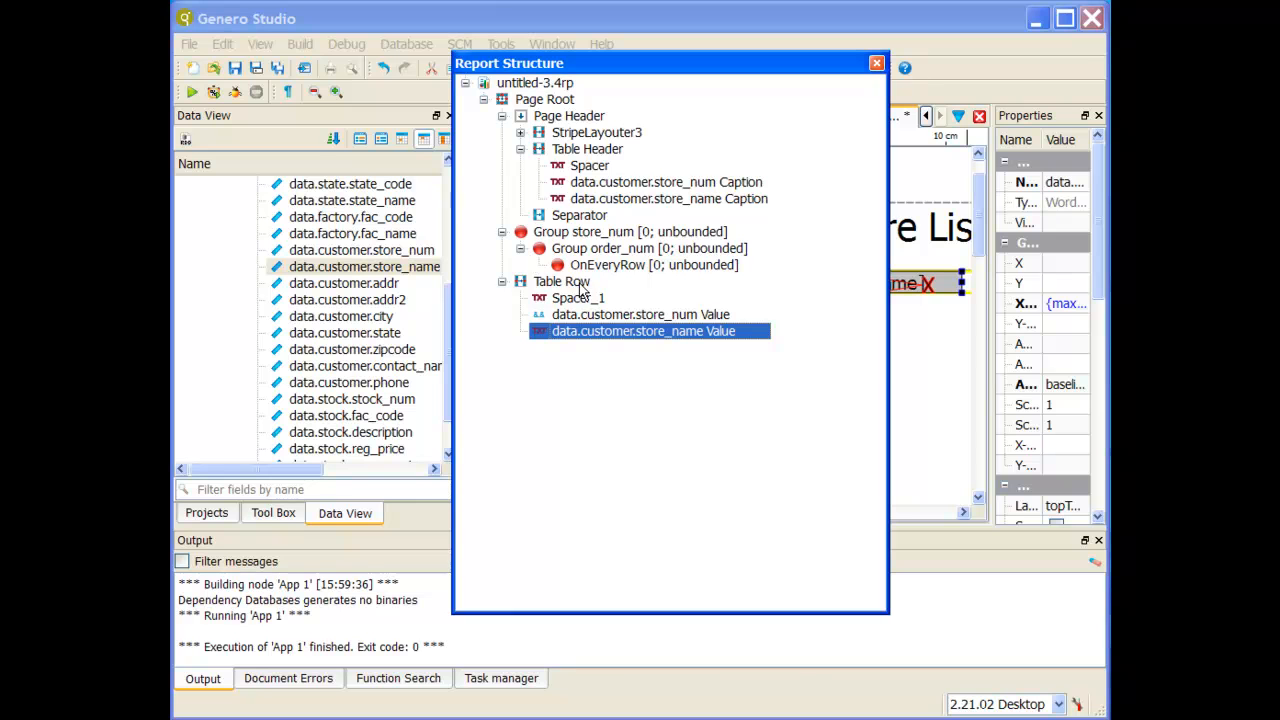
{"action": "left_click_drag", "start_coordinate": [581, 286], "coordinate": [617, 268]}
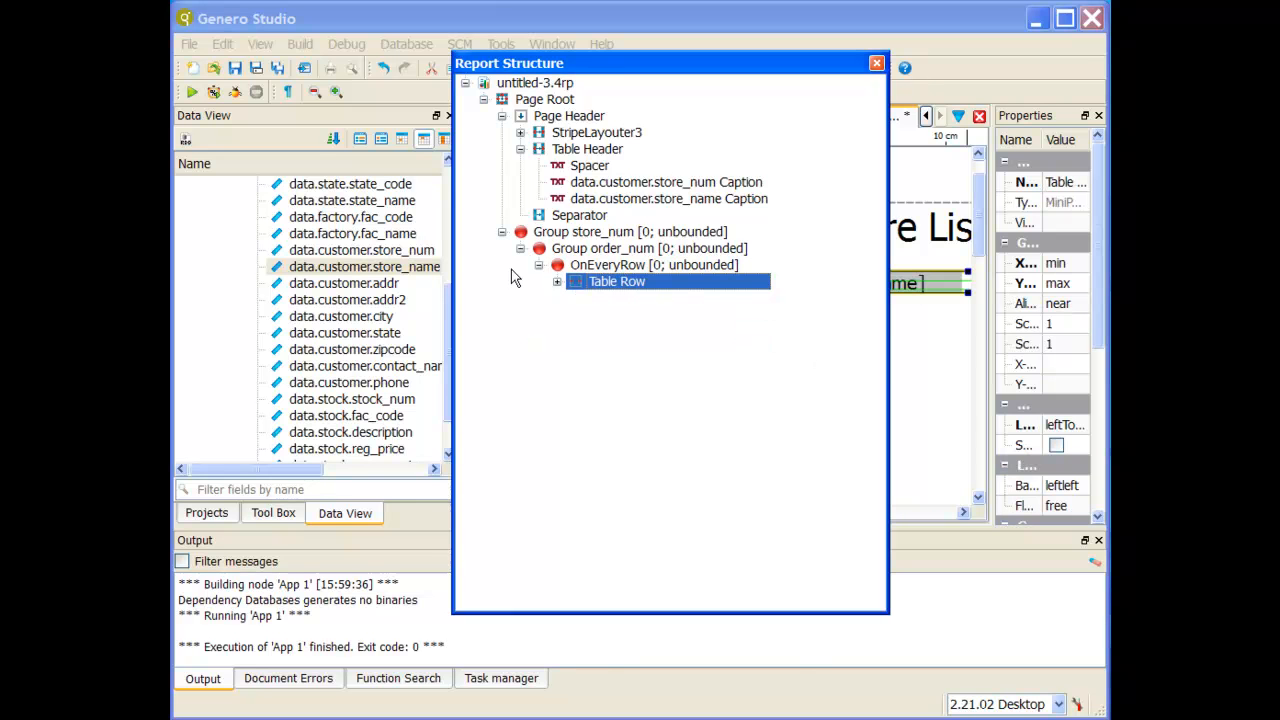
{"action": "left_click", "coordinate": [557, 282]}
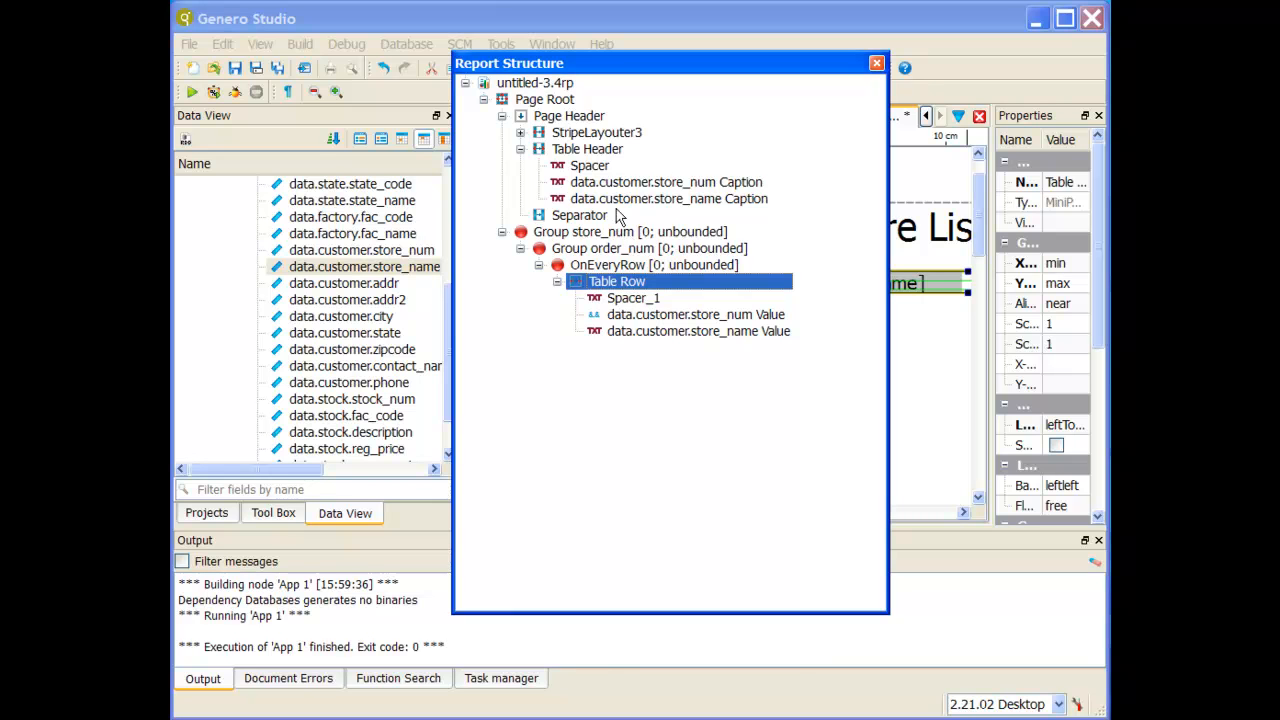
Move the Table Row directly under the Group store_num trigger, ahead of Group order_num
{"action": "left_click_drag", "start_coordinate": [631, 288], "coordinate": [607, 241]}
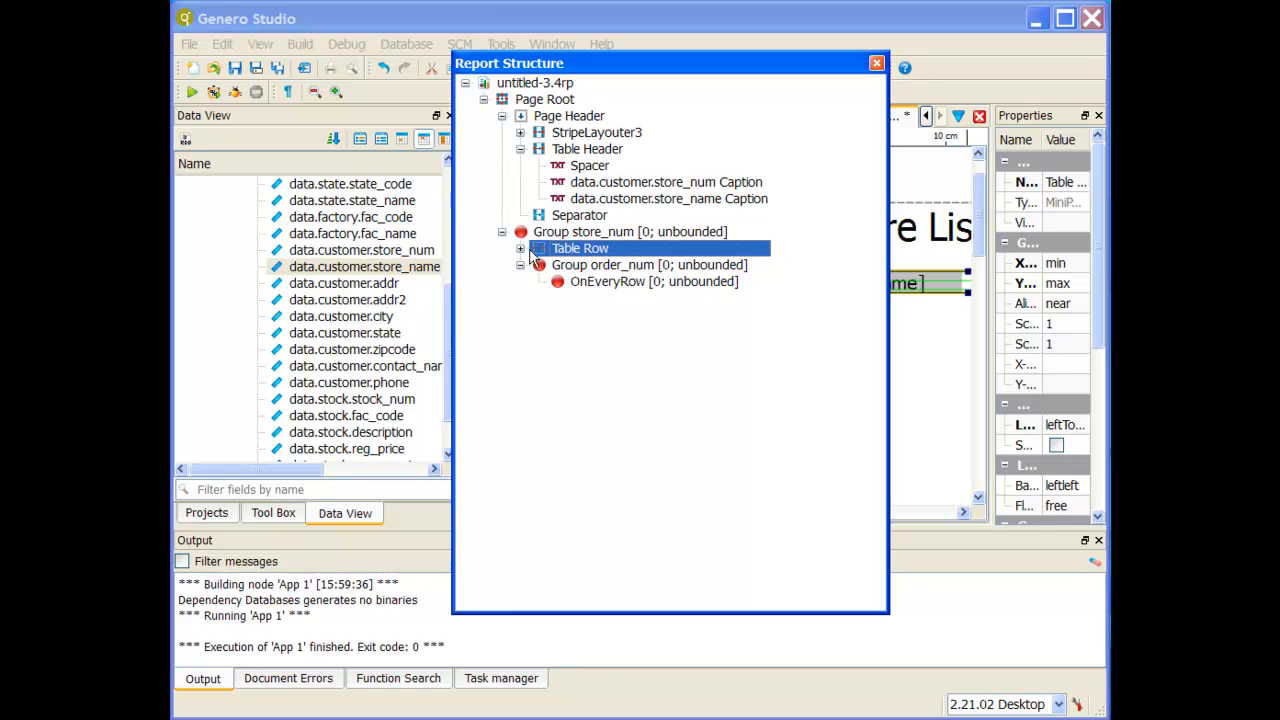
Dock the floating Report Structure window back into the workspace and select the page root in the report design
{"action": "left_click", "coordinate": [563, 236]}
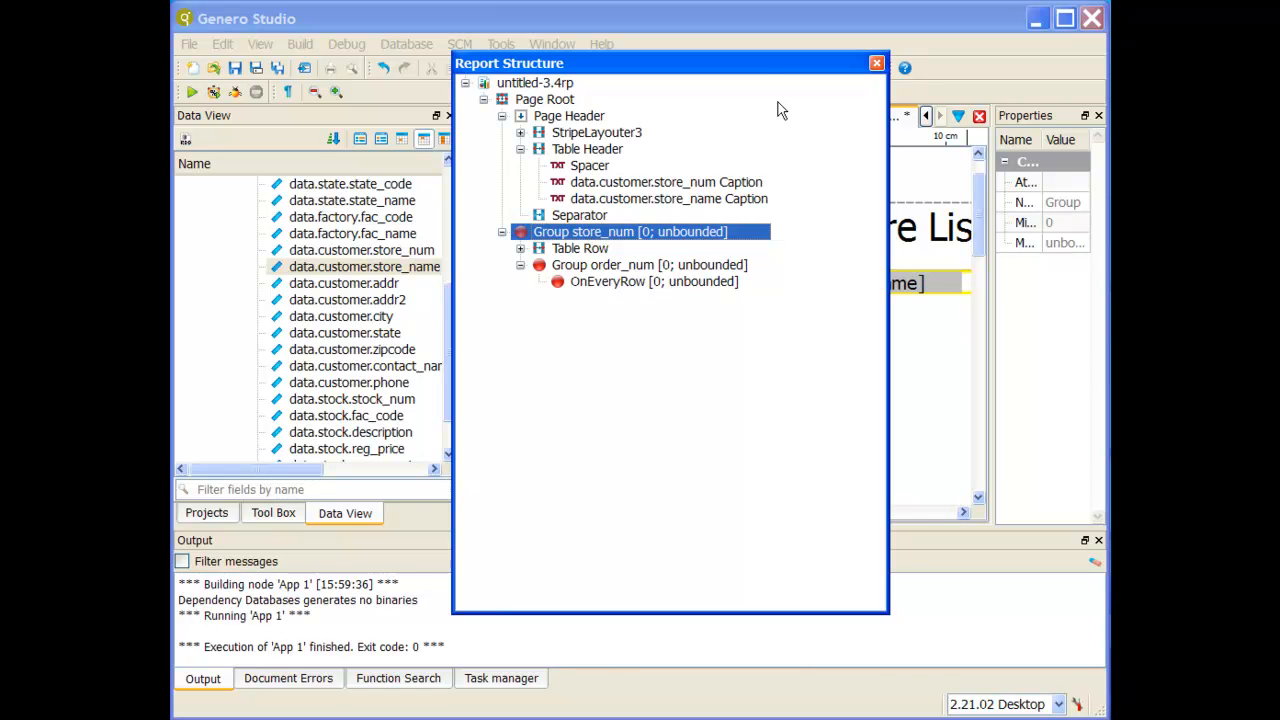
{"action": "double_click", "coordinate": [754, 57]}
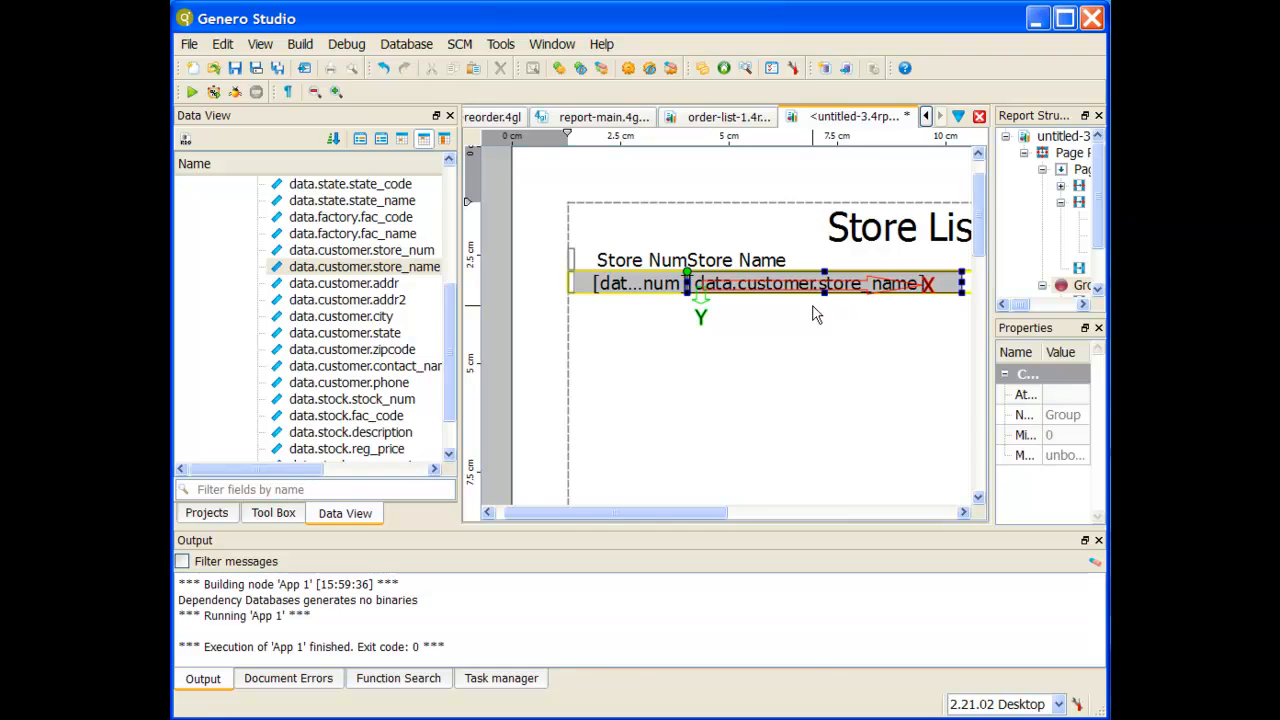
{"action": "scroll", "coordinate": [817, 314], "scroll_direction": "down", "scroll_amount": 1}
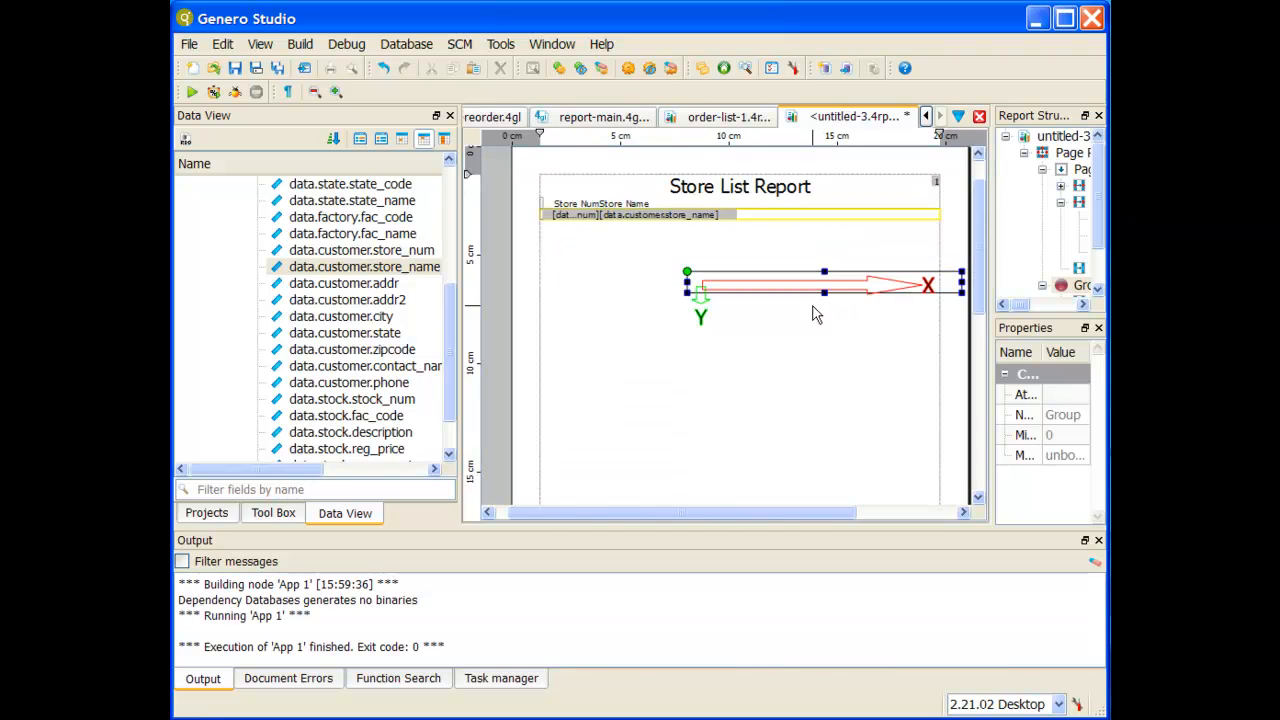
{"action": "left_click", "coordinate": [727, 416]}
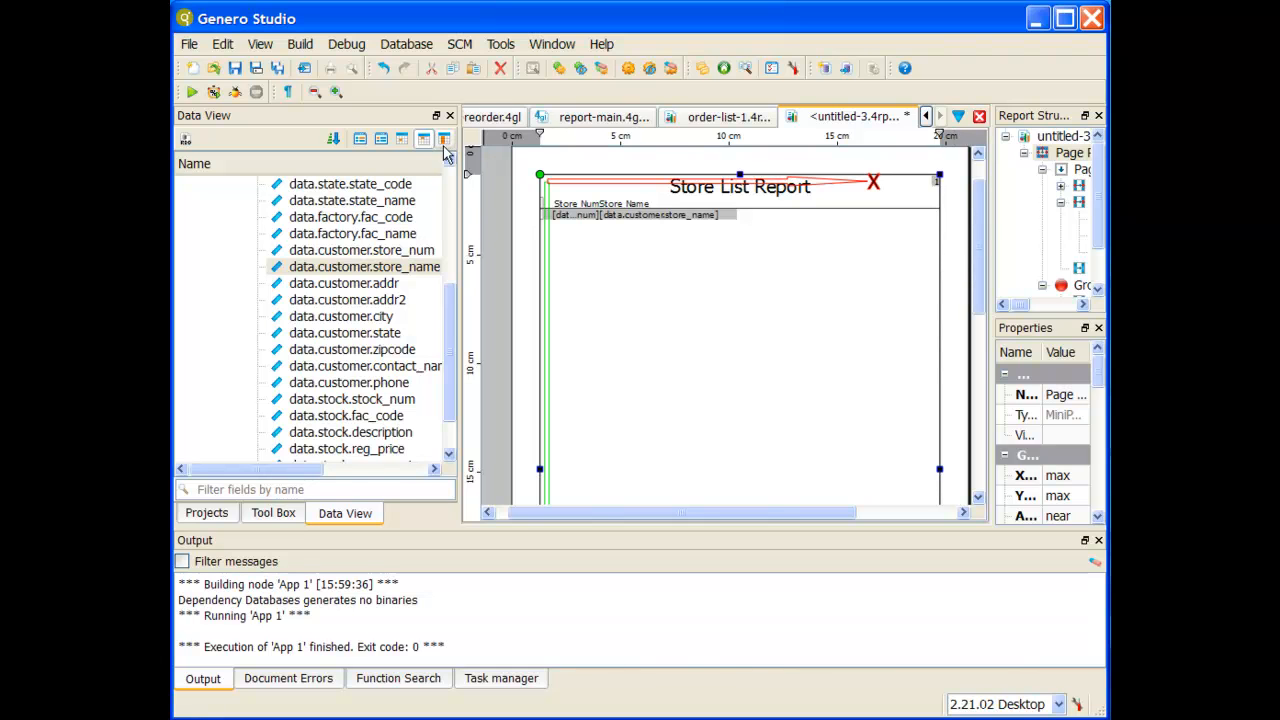
Start saving a copy of the untitled report as store-list-1 in the GRW_Class bin folder
{"action": "left_click", "coordinate": [256, 70]}
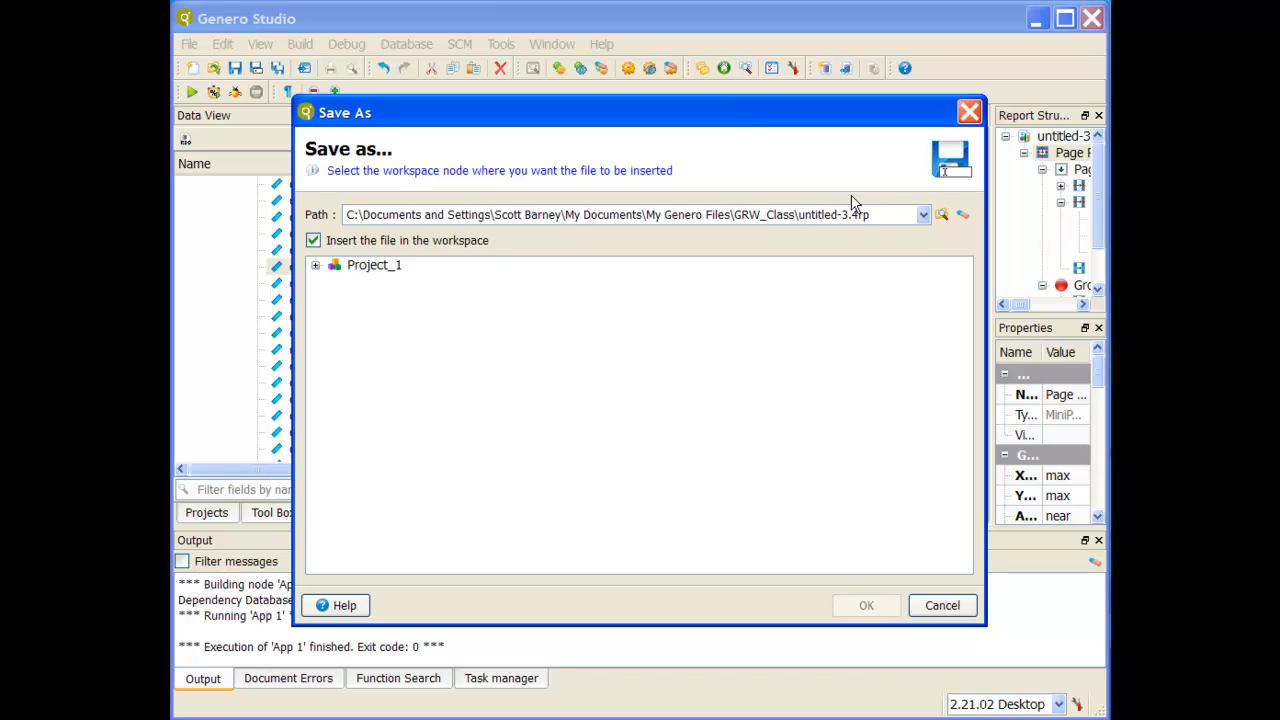
{"action": "left_click_drag", "start_coordinate": [800, 214], "coordinate": [928, 204]}
{"action": "left_click", "coordinate": [943, 215]}
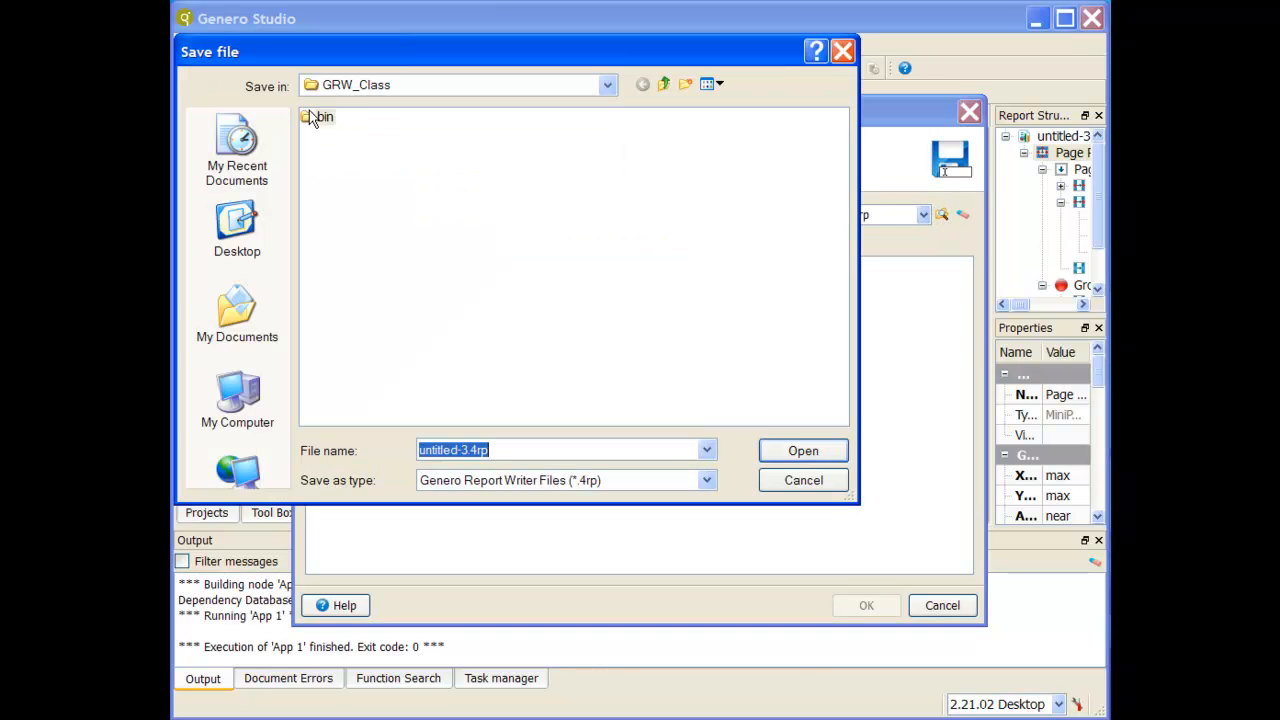
{"action": "double_click", "coordinate": [318, 117]}
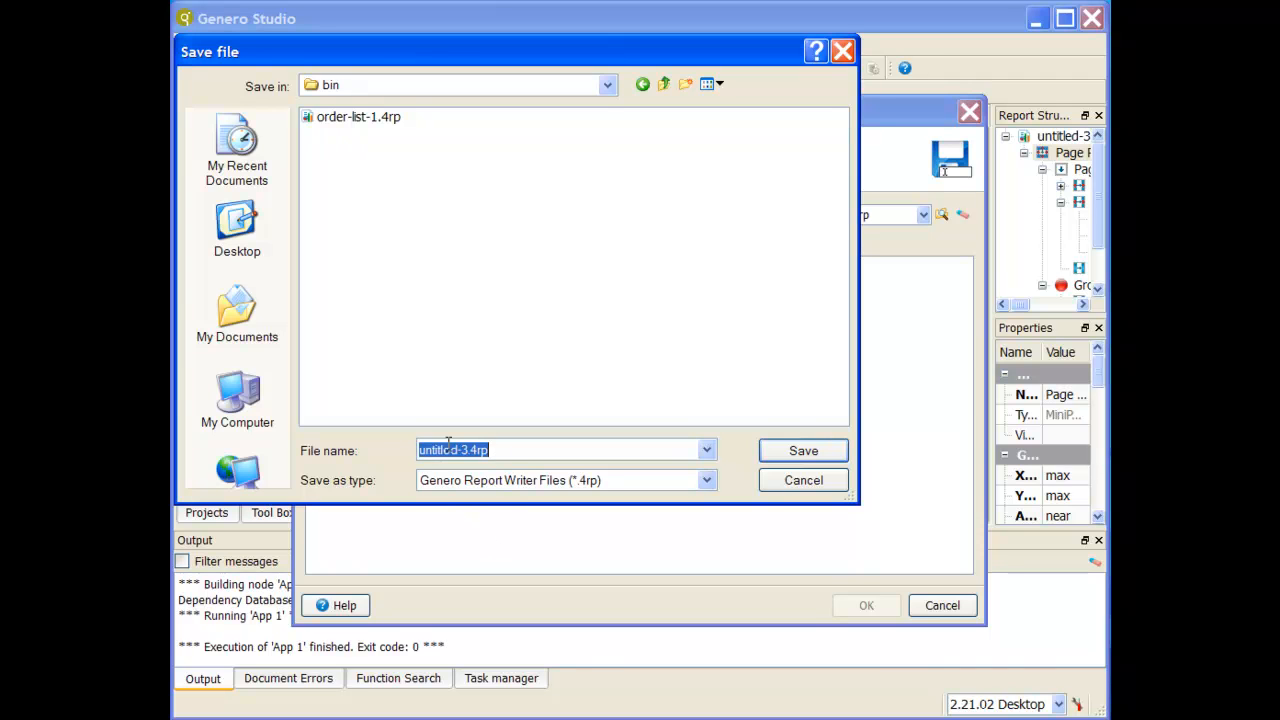
{"action": "type", "text": "store-list-1"}
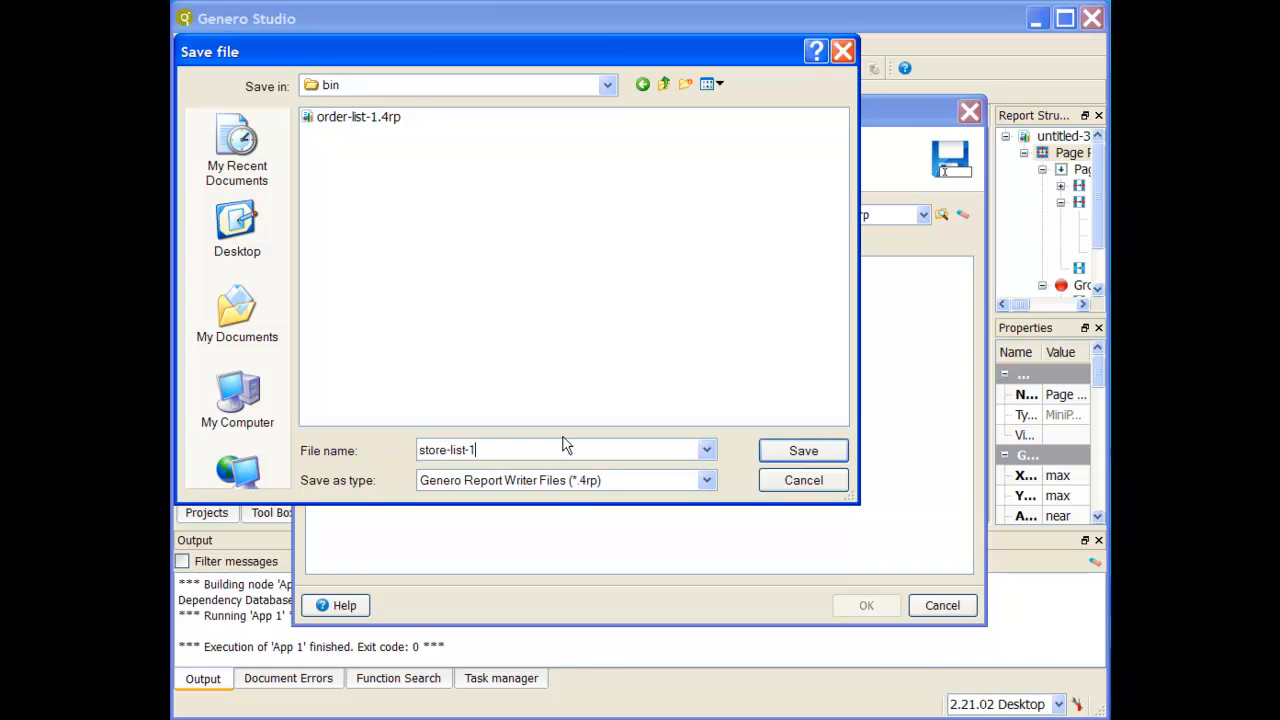
{"action": "left_click", "coordinate": [803, 450]}
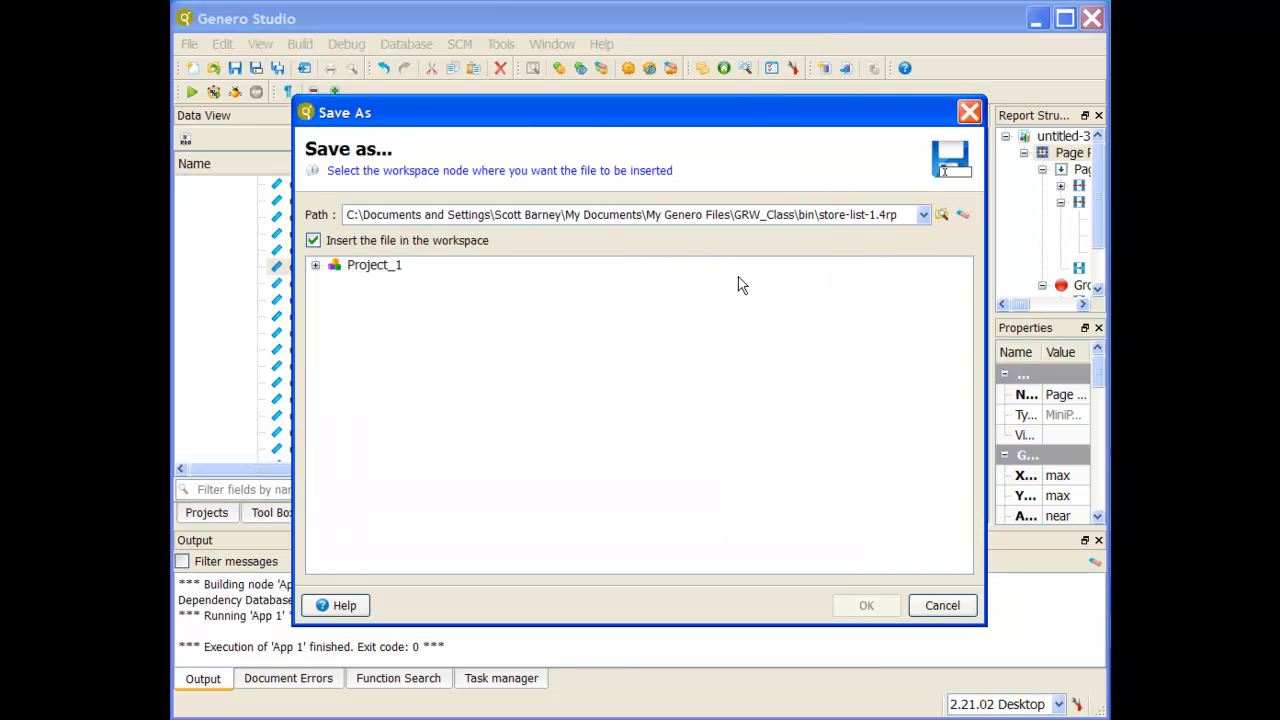
Insert the saved report into the reports folder of App 1 in Project_1 and complete the save
{"action": "left_click", "coordinate": [315, 265]}
{"action": "left_click", "coordinate": [334, 282]}
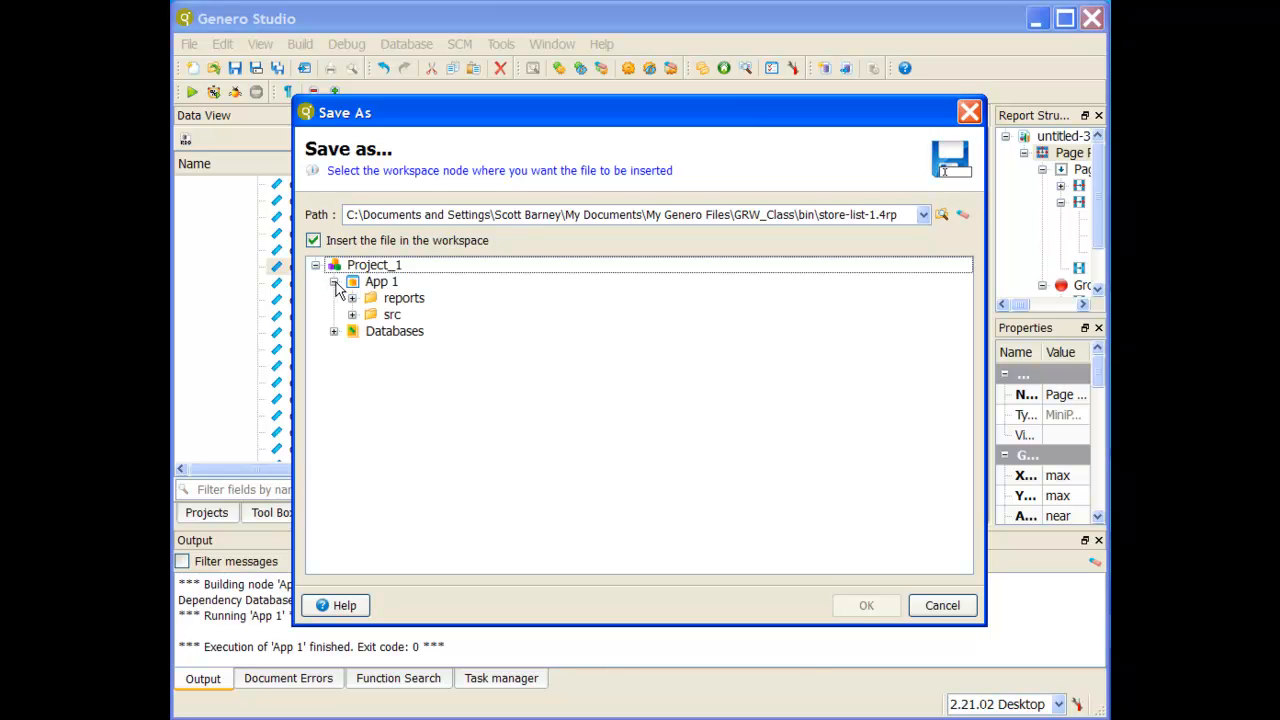
{"action": "left_click", "coordinate": [352, 298]}
{"action": "left_click", "coordinate": [405, 299]}
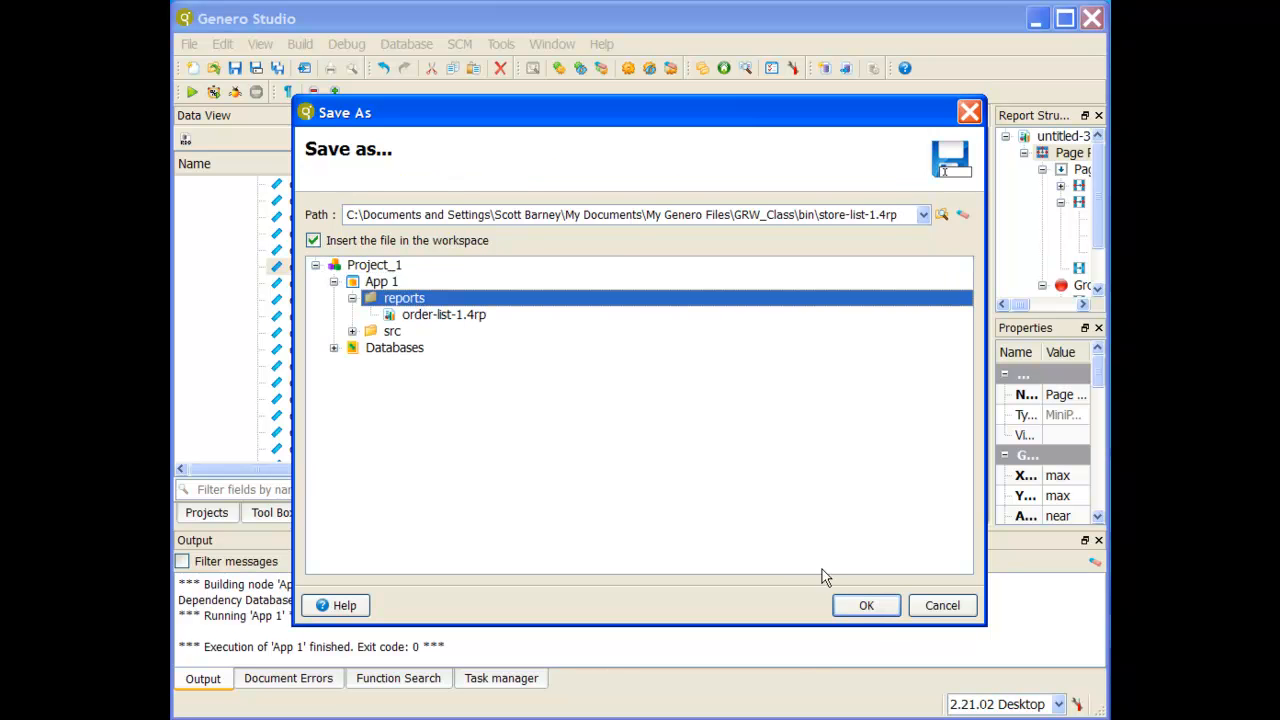
{"action": "left_click", "coordinate": [866, 605]}
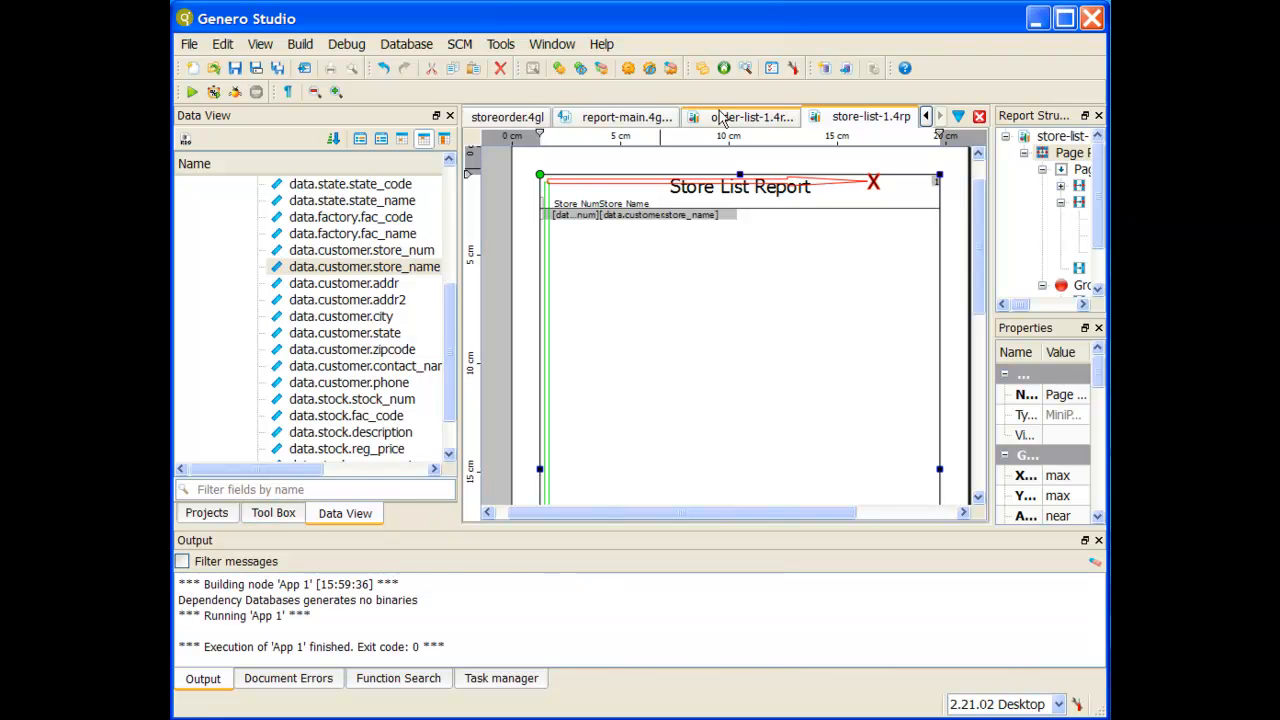
In report-main.4gl, change the report file loaded by fgl_report_loadCurrentSettings to the store-list-1 report and save the source file
{"action": "left_click", "coordinate": [655, 124]}
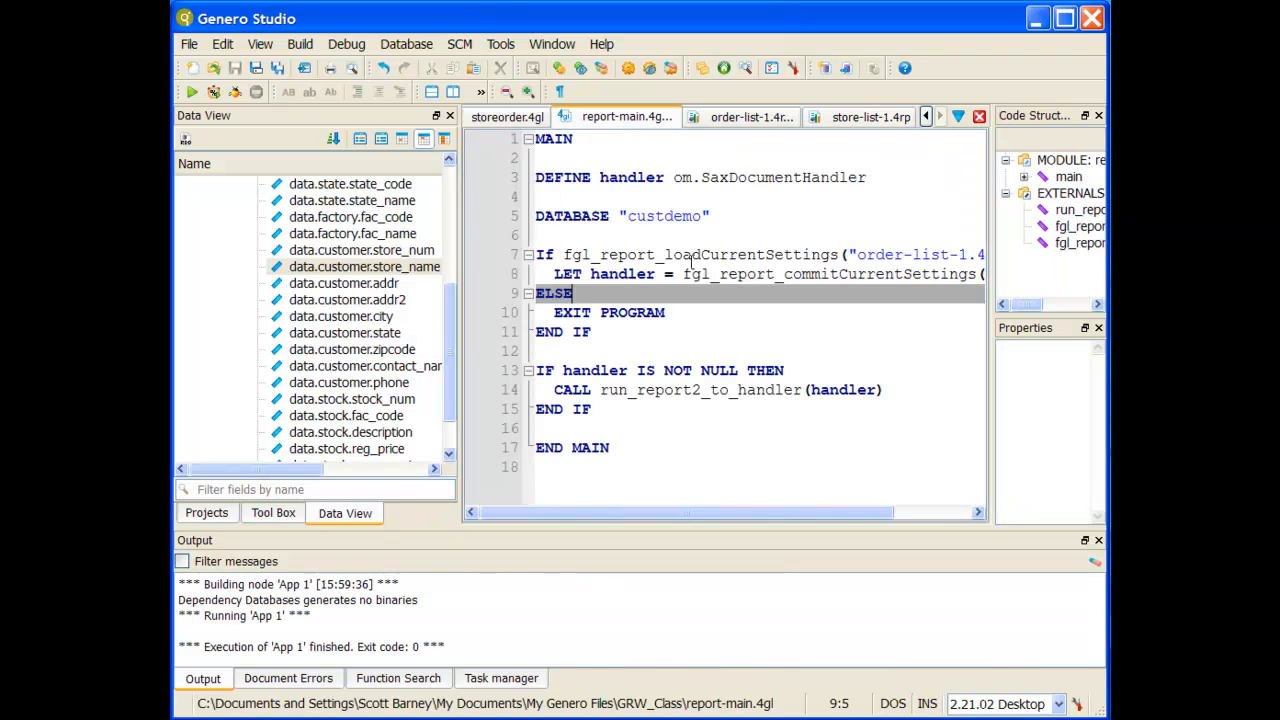
{"action": "left_click_drag", "start_coordinate": [907, 254], "coordinate": [855, 250]}
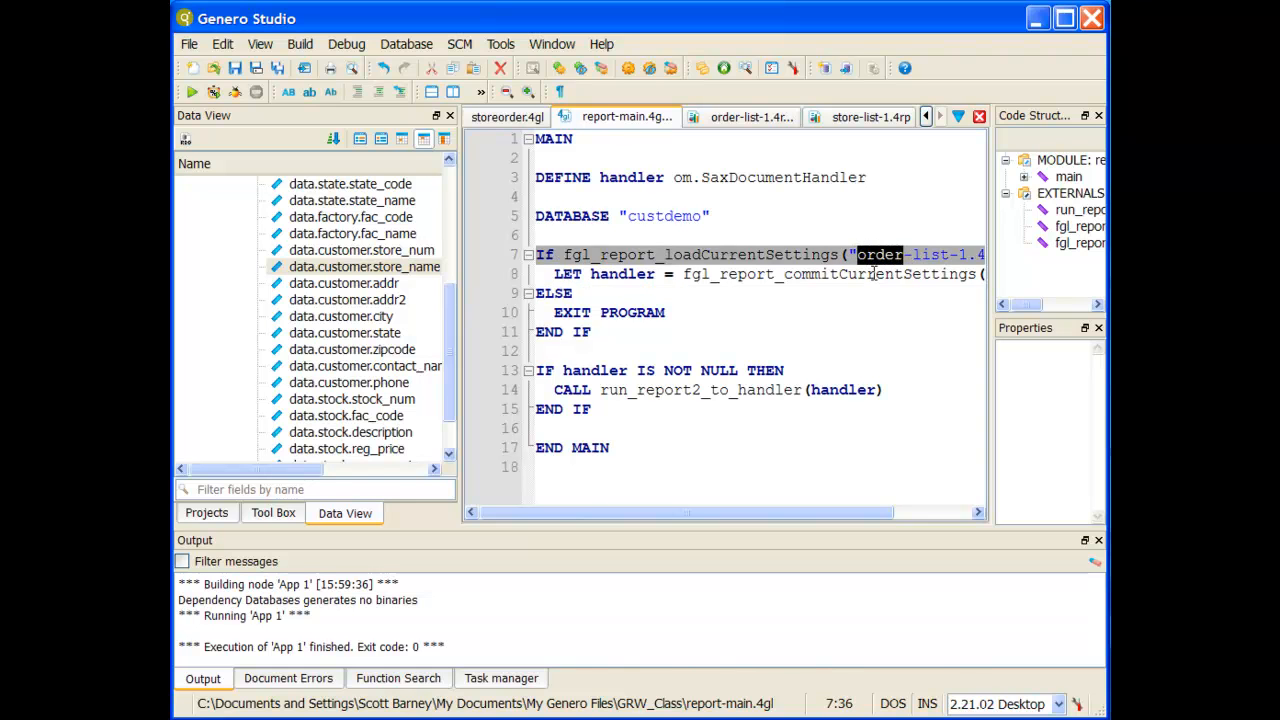
{"action": "type", "text": "store"}
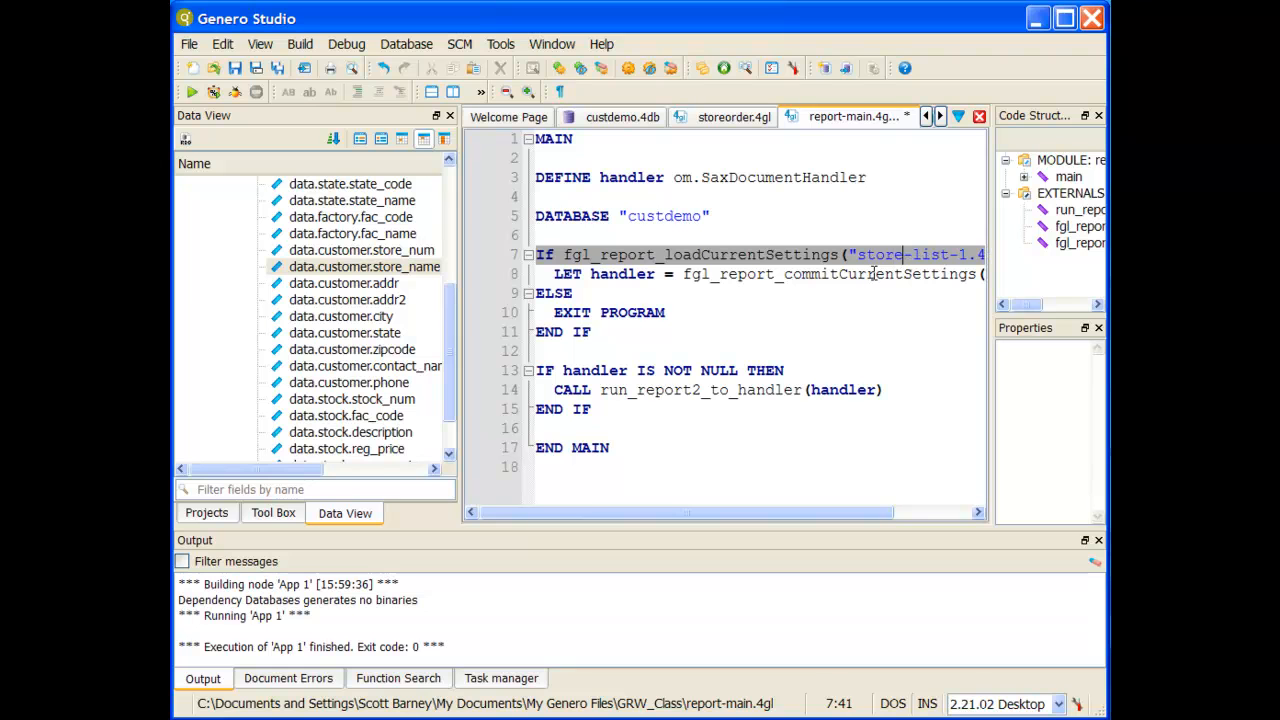
{"action": "left_click", "coordinate": [235, 68]}
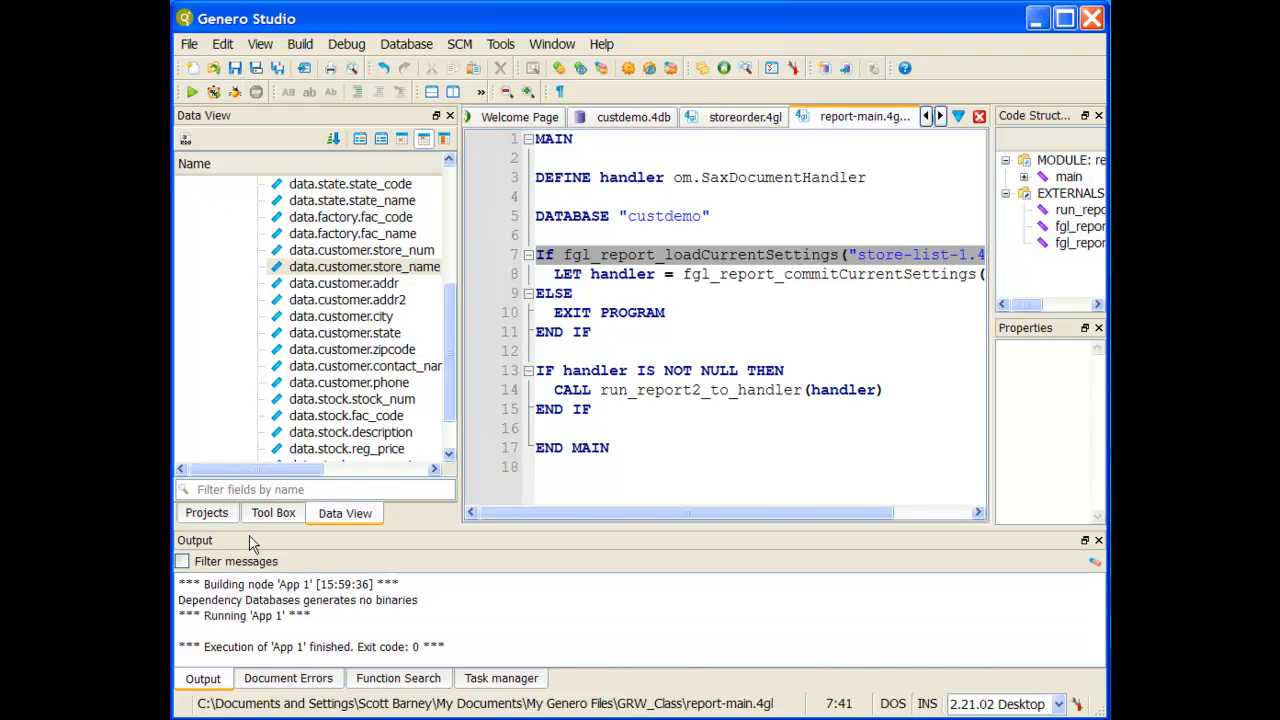
Rebuild App 1, accepting the update of store-list-1.4rp and order-list-1.4rp to the modified storeorder.rdd, and execute the application
{"action": "left_click", "coordinate": [206, 513]}
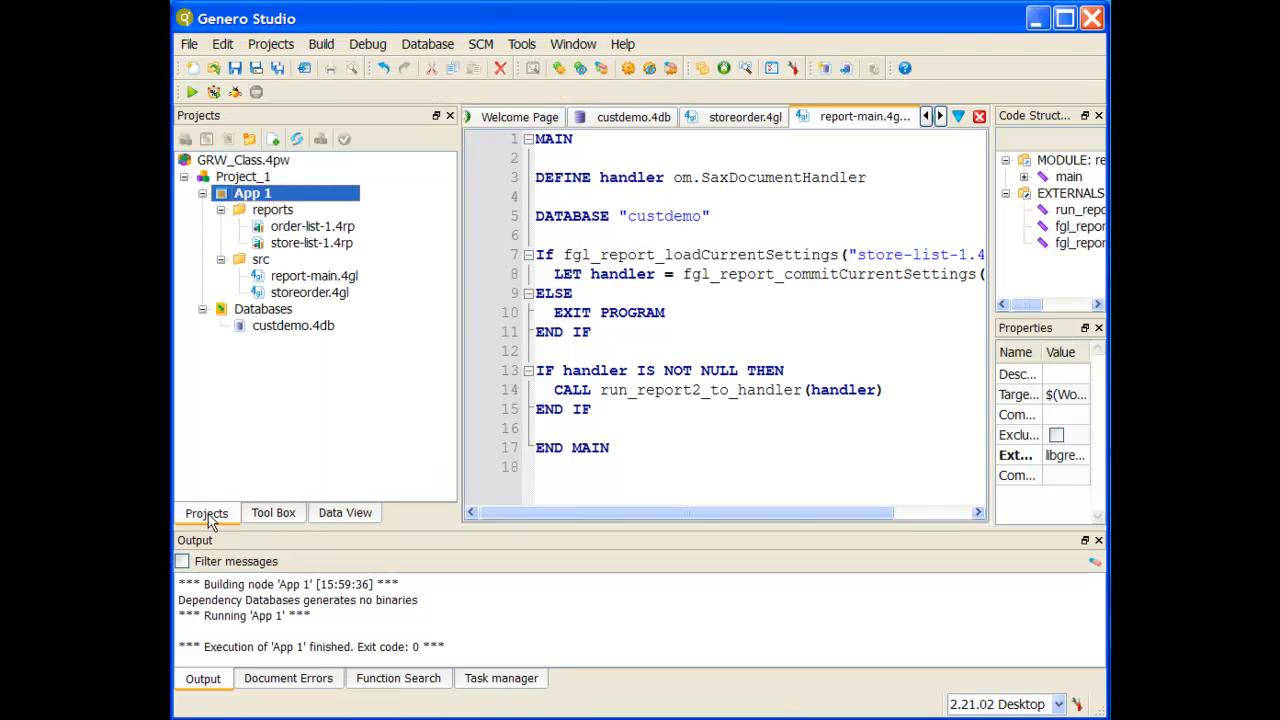
{"action": "right_click", "coordinate": [256, 194]}
{"action": "left_click", "coordinate": [307, 426]}
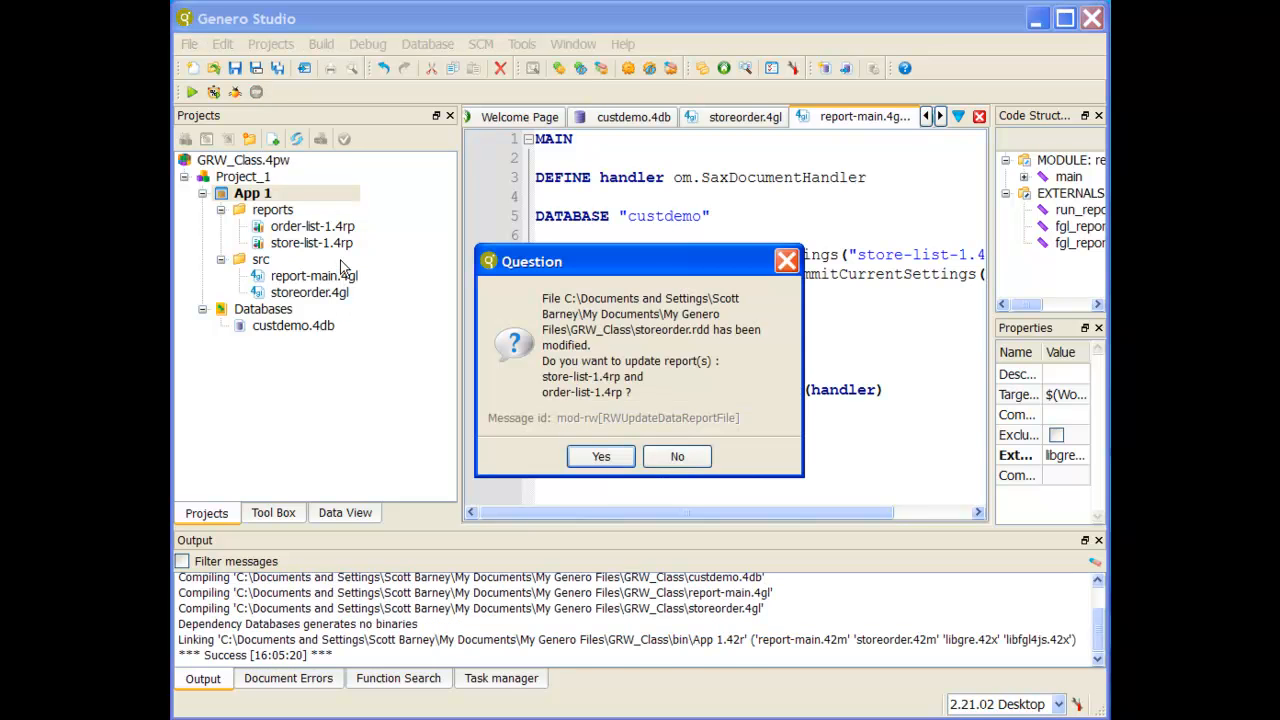
{"action": "left_click", "coordinate": [600, 456]}
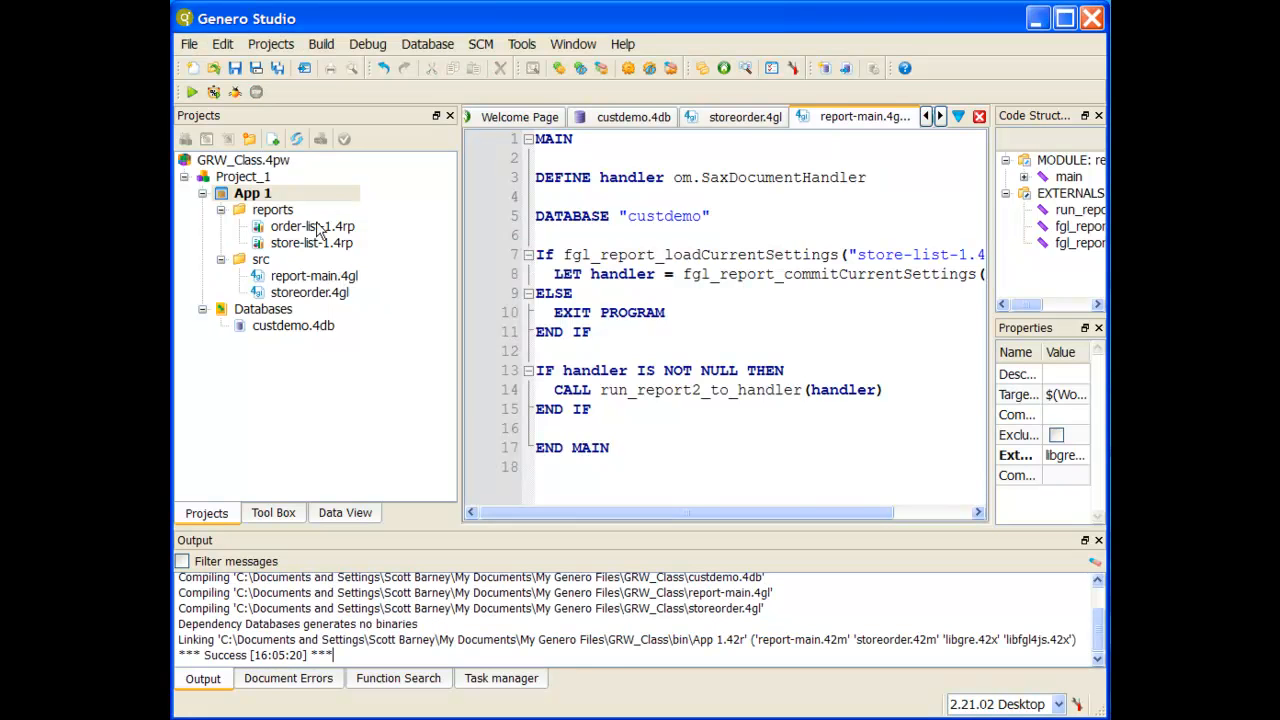
{"action": "right_click", "coordinate": [279, 197]}
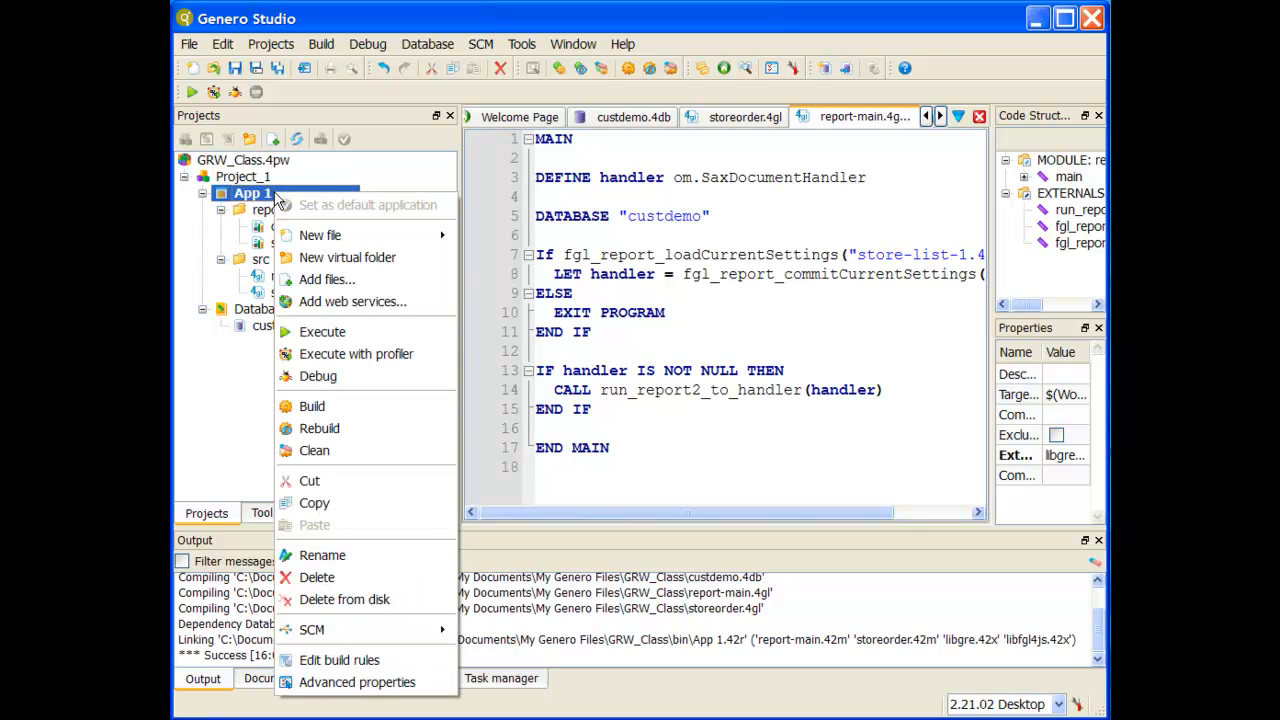
{"action": "left_click", "coordinate": [322, 331]}
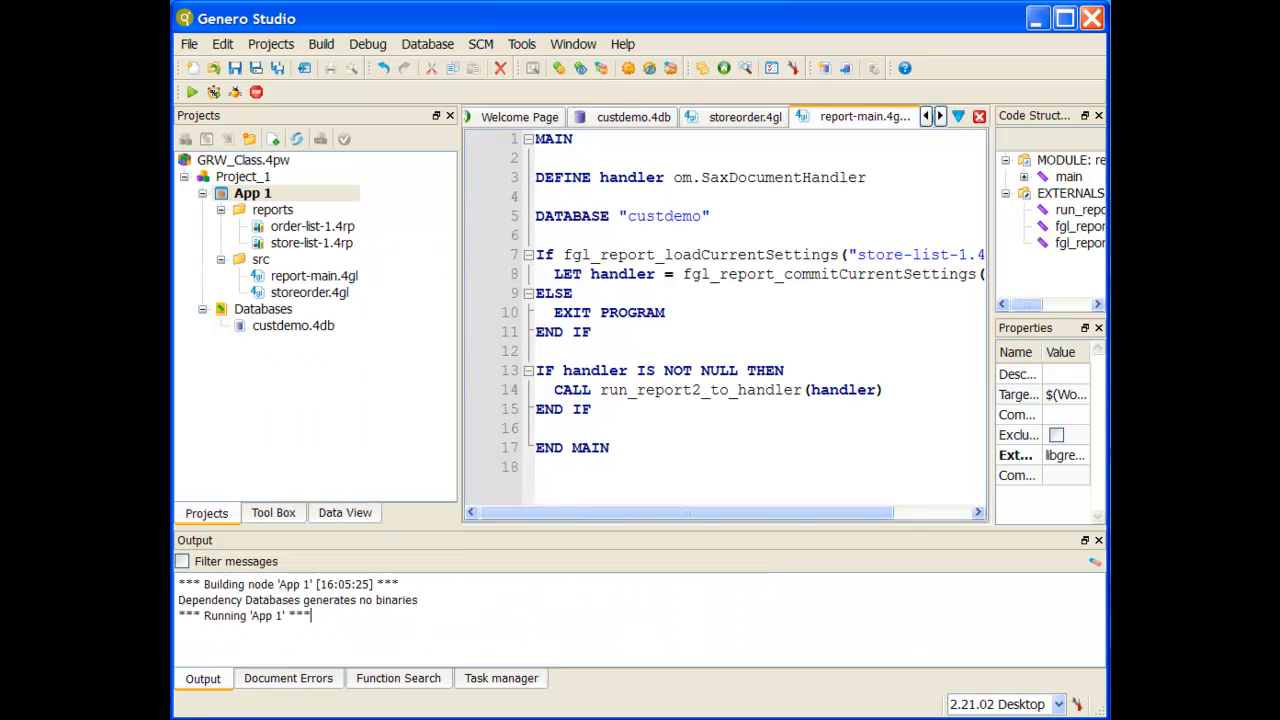